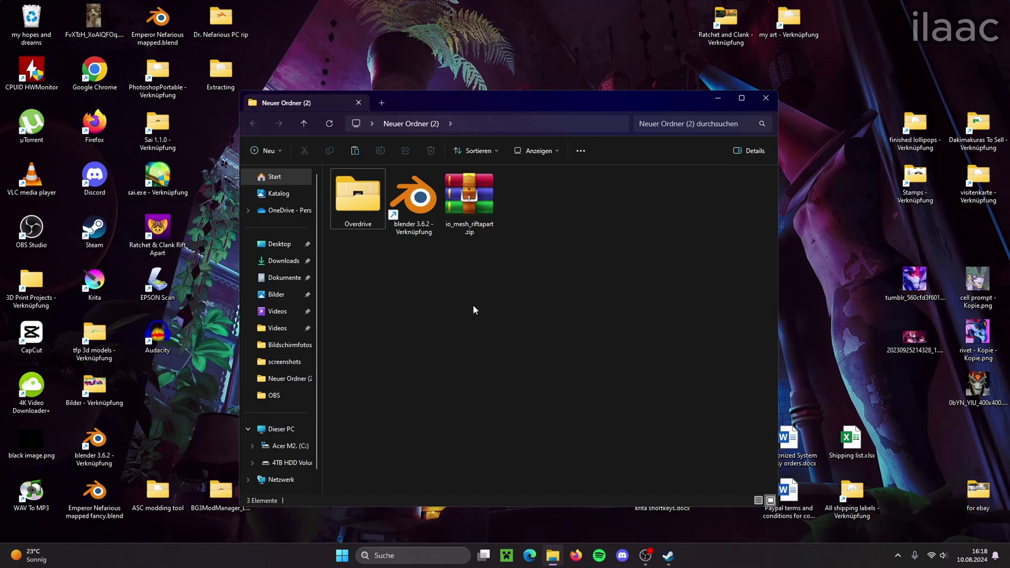
Select the Overdrive folder inside the Neuer Ordner (2) window
click(368, 203)
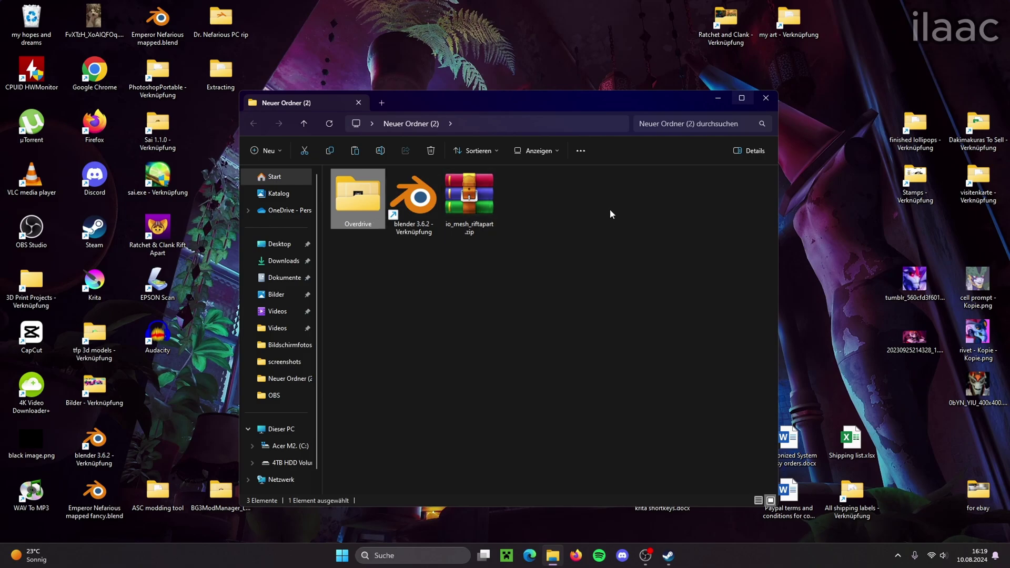
Close Neuer Ordner (2) and launch Overstrike.exe from Extracting > Overstrike
click(766, 99)
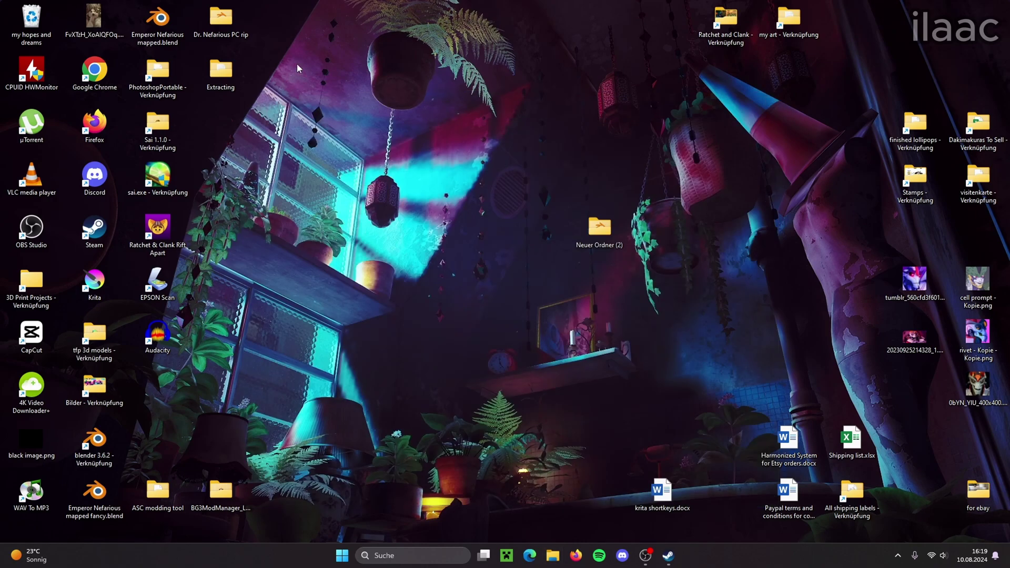
double_click(231, 73)
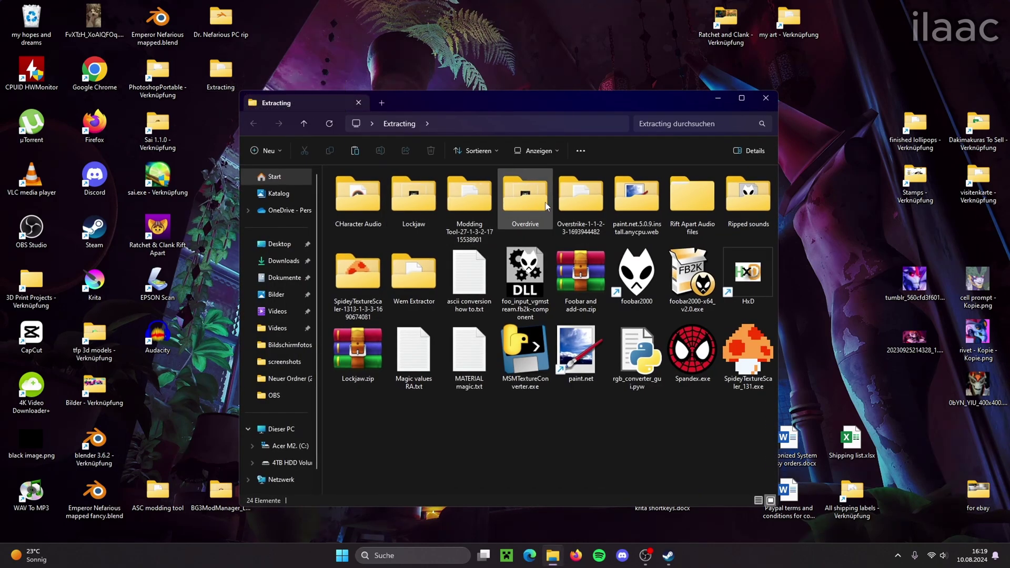
double_click(572, 204)
double_click(425, 247)
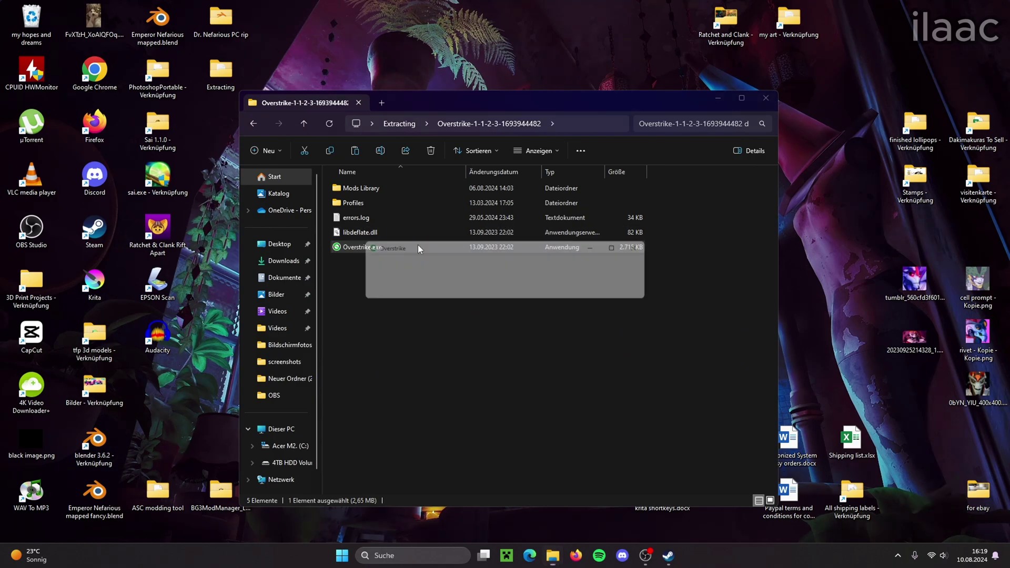
Untick all four mods, install zero mods, then close Overstrike and its folder
click(373, 265)
scroll(373, 299, down, 4)
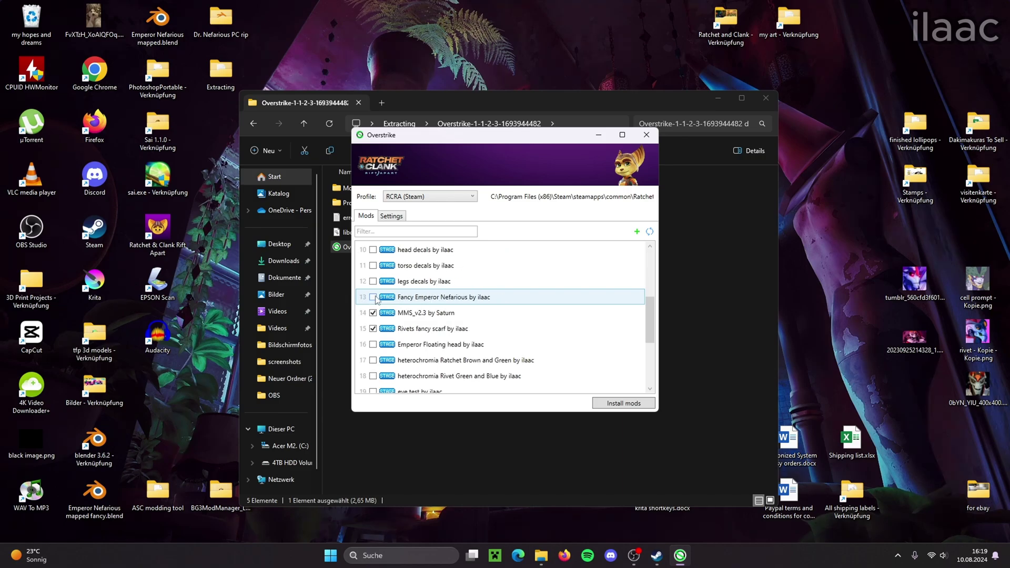
click(373, 265)
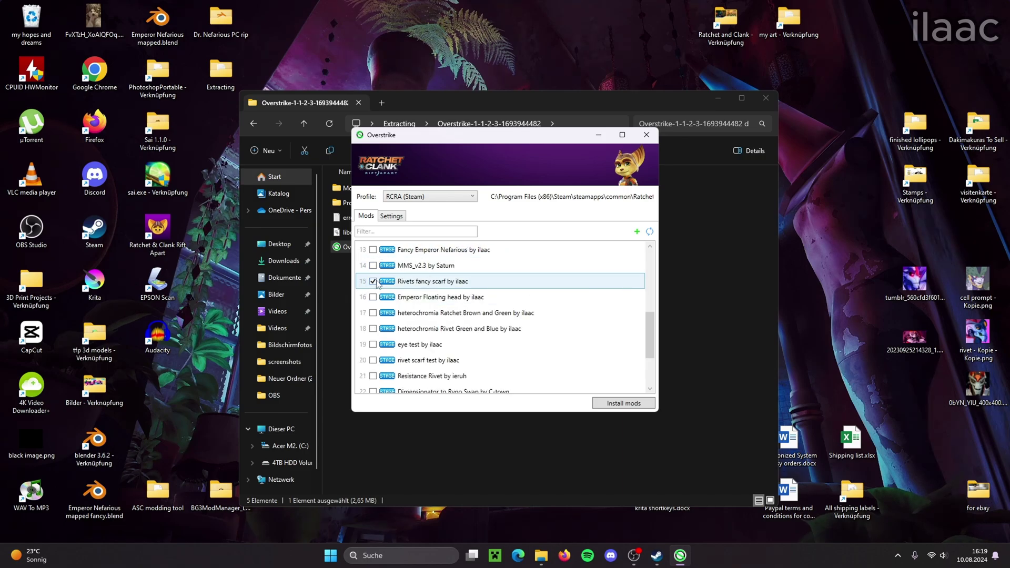
click(373, 281)
scroll(394, 310, down, 2)
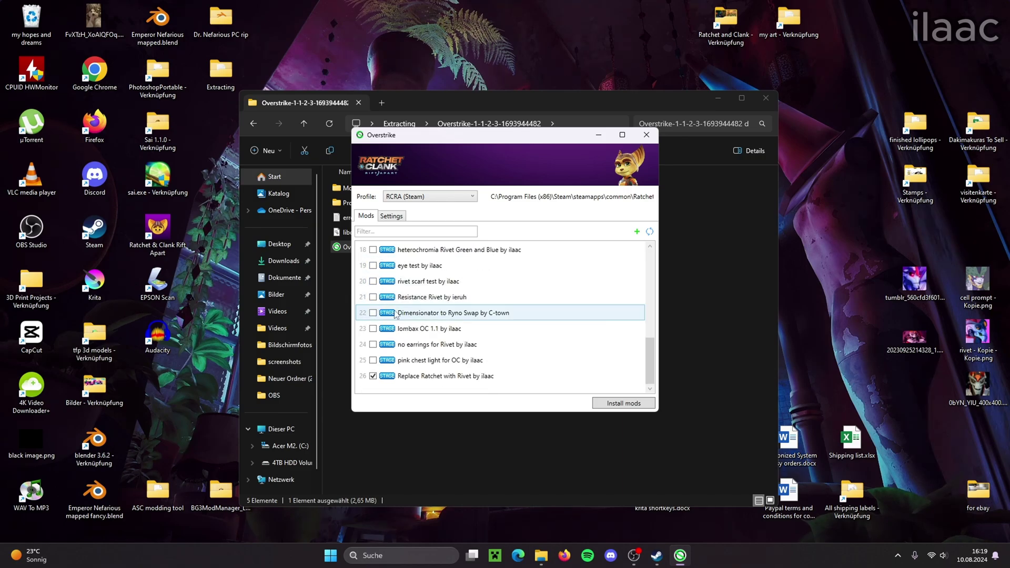
click(373, 375)
click(612, 404)
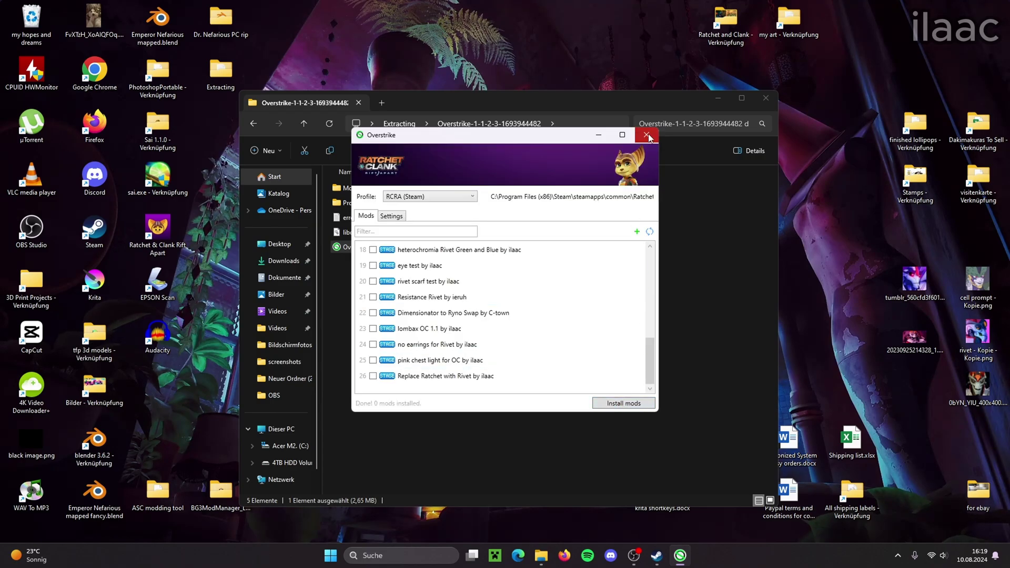
click(647, 135)
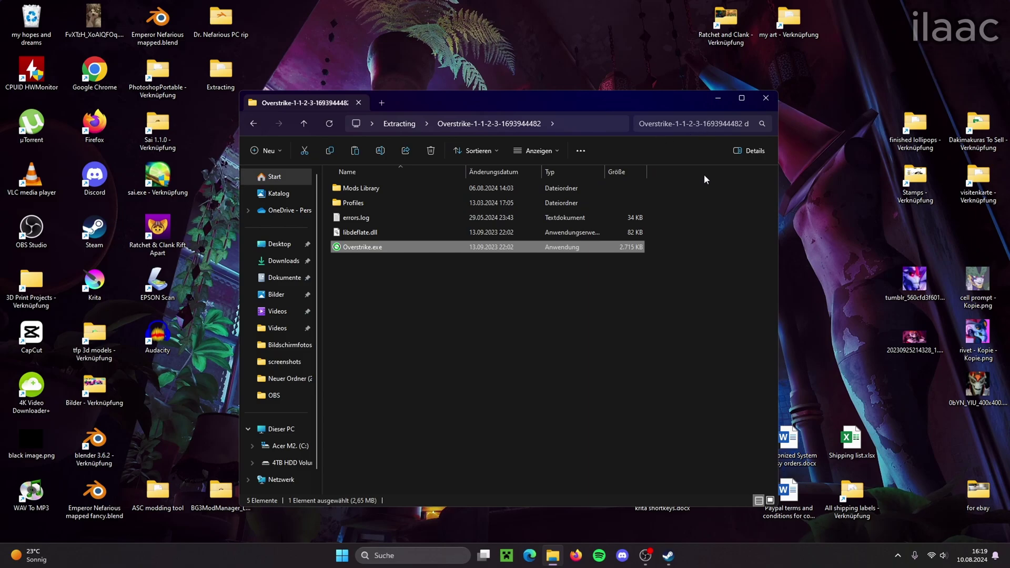
click(766, 99)
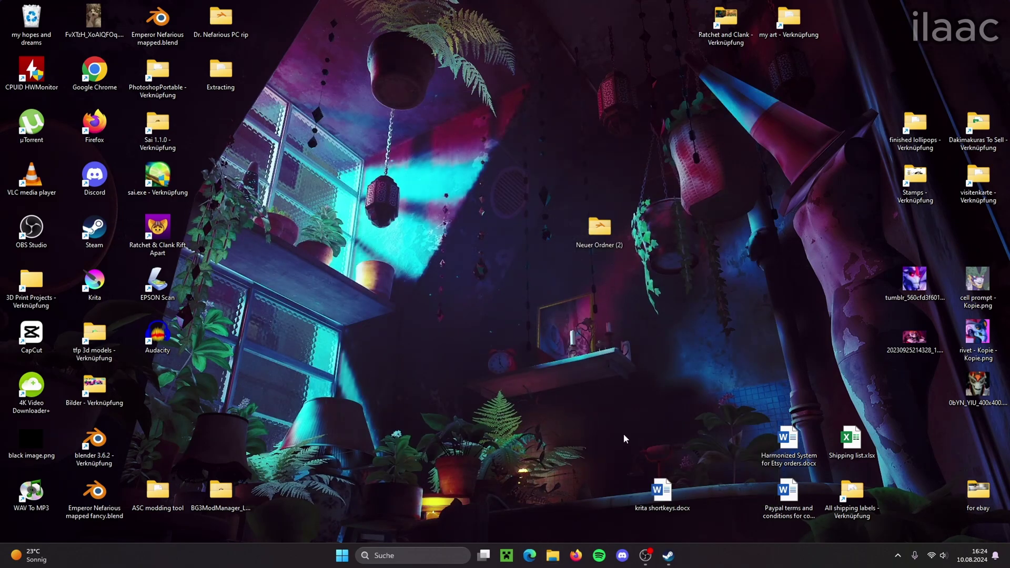
In the Steam library, open the Manage options for Ratchet & Clank: Rift Apart
click(668, 555)
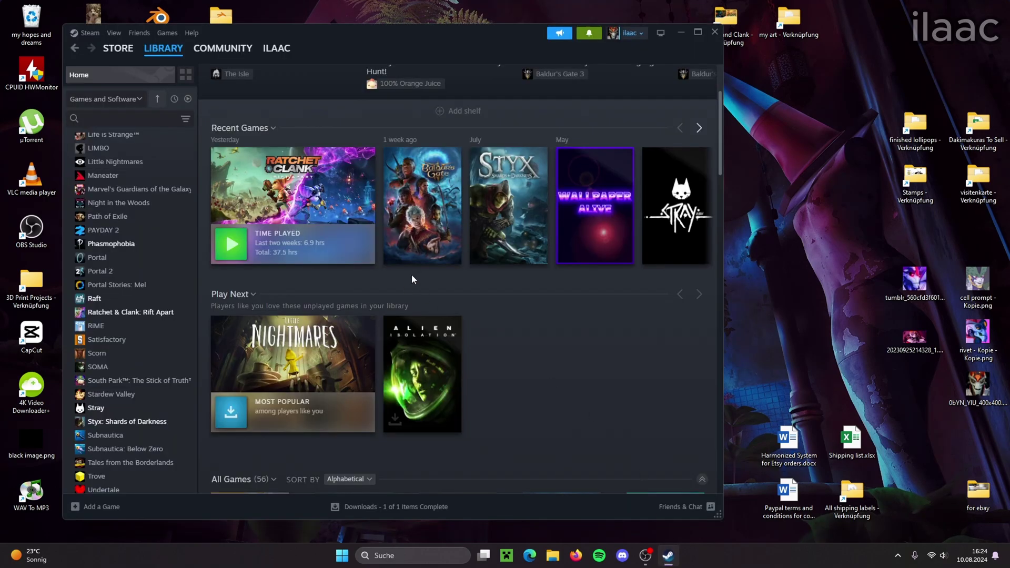
right_click(148, 313)
mouse_move(184, 377)
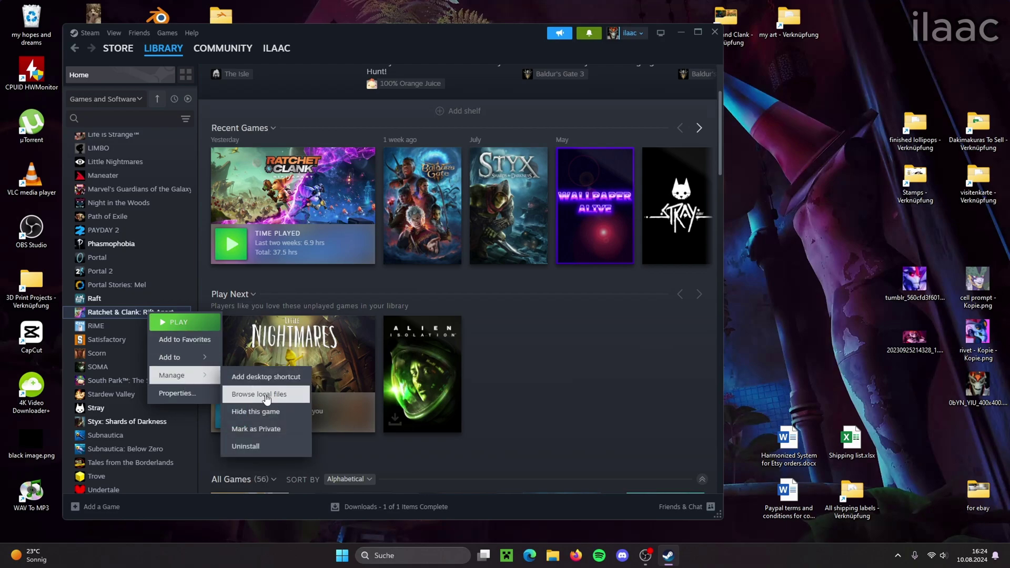
Browse Rift Apart's local files and delete the toc and toc.BAK files
click(255, 394)
scroll(468, 277, down, 7)
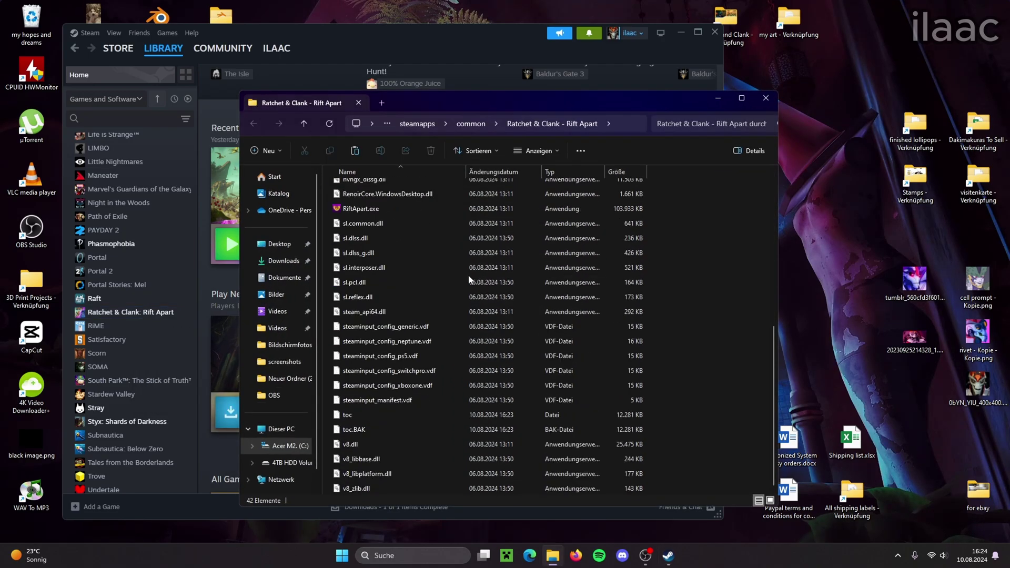
click(362, 419)
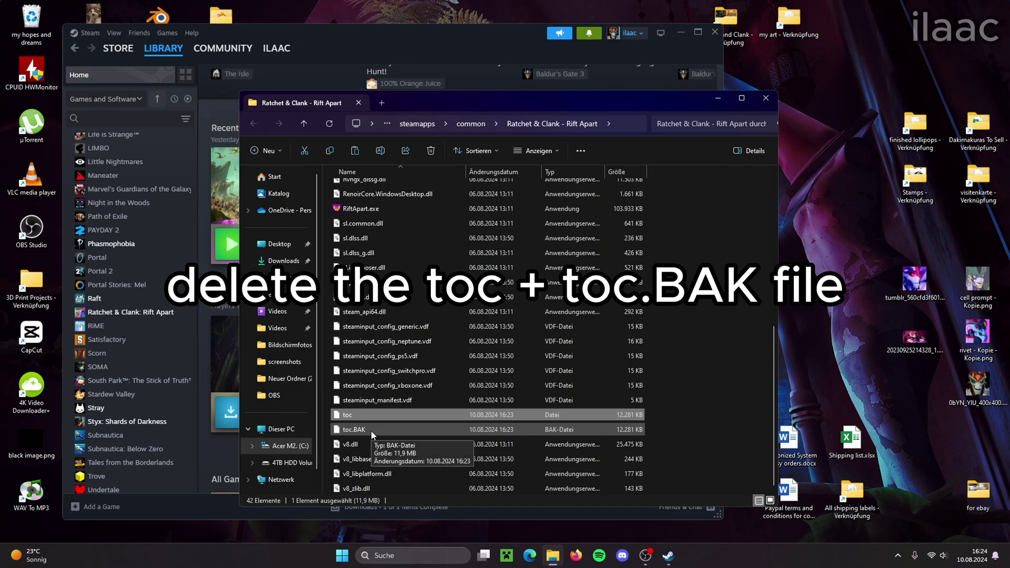
ctrl+click(371, 430)
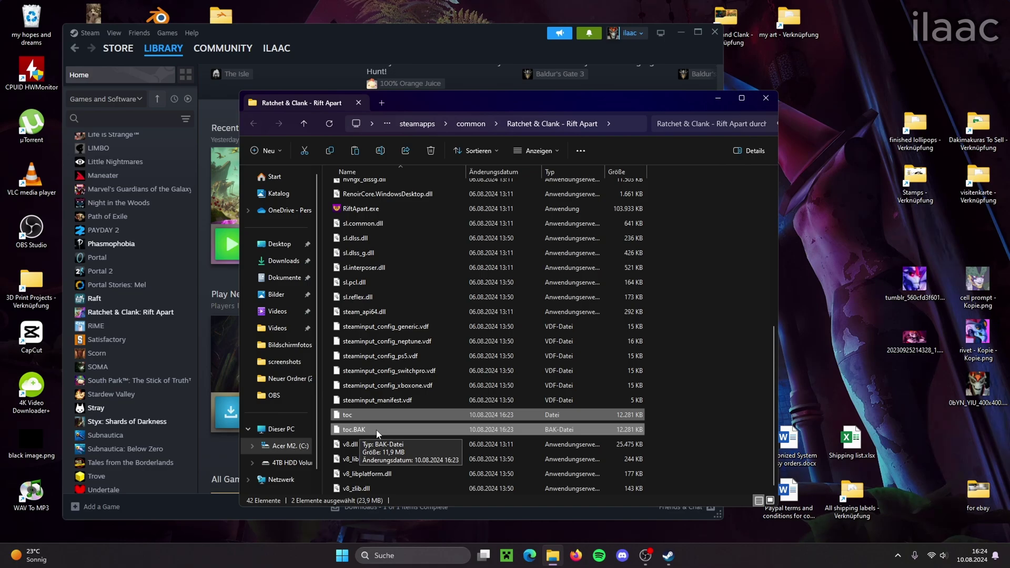
right_click(377, 433)
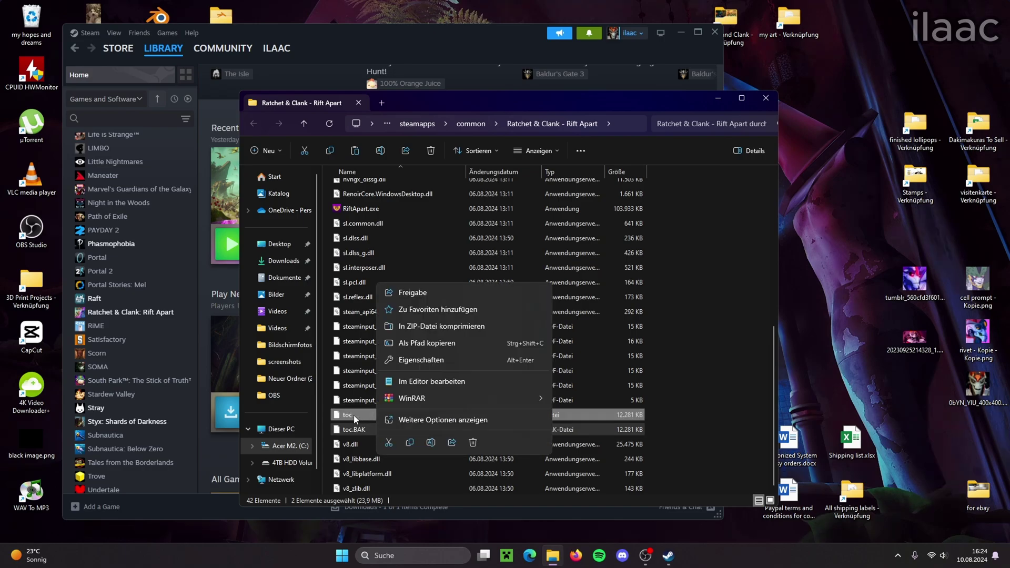
click(473, 442)
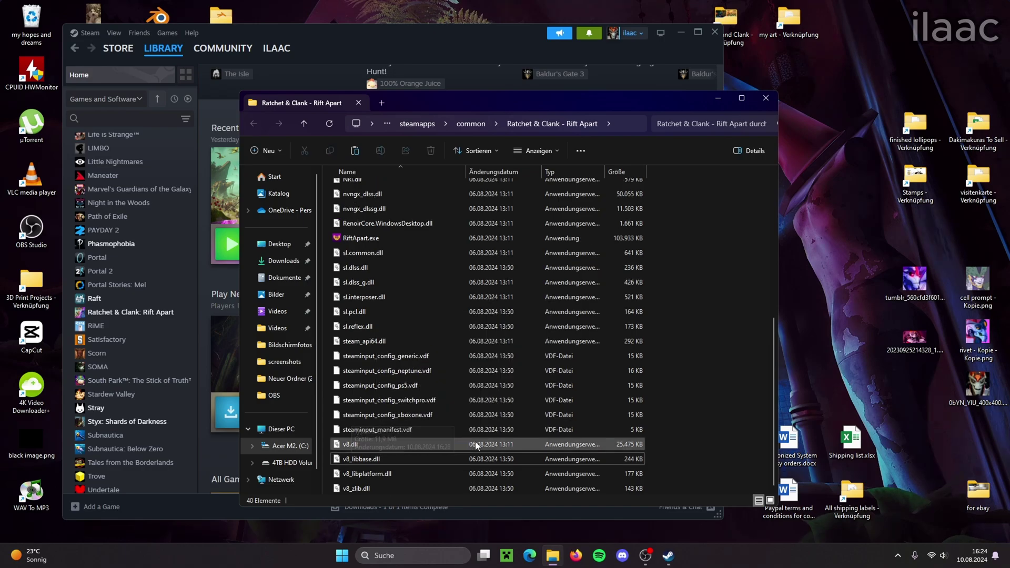
Close the game folder, verify Rift Apart's game file integrity in Steam, then minimize Steam
click(766, 98)
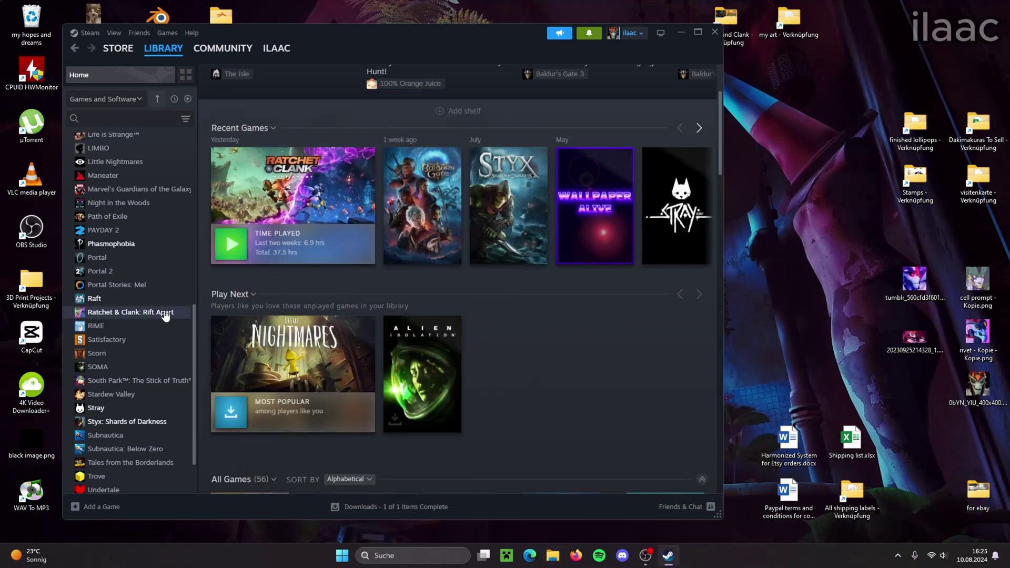
right_click(165, 315)
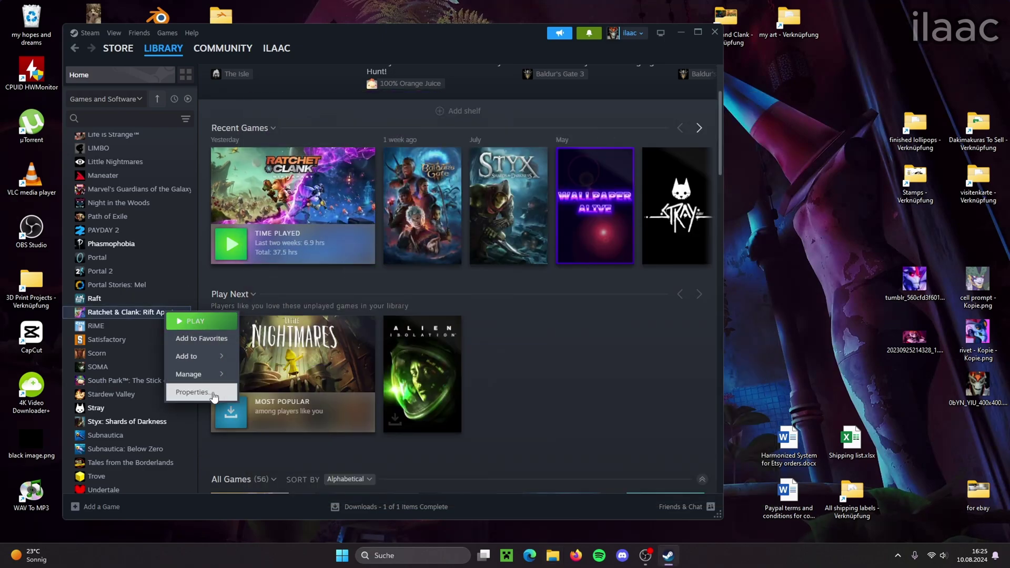
click(212, 392)
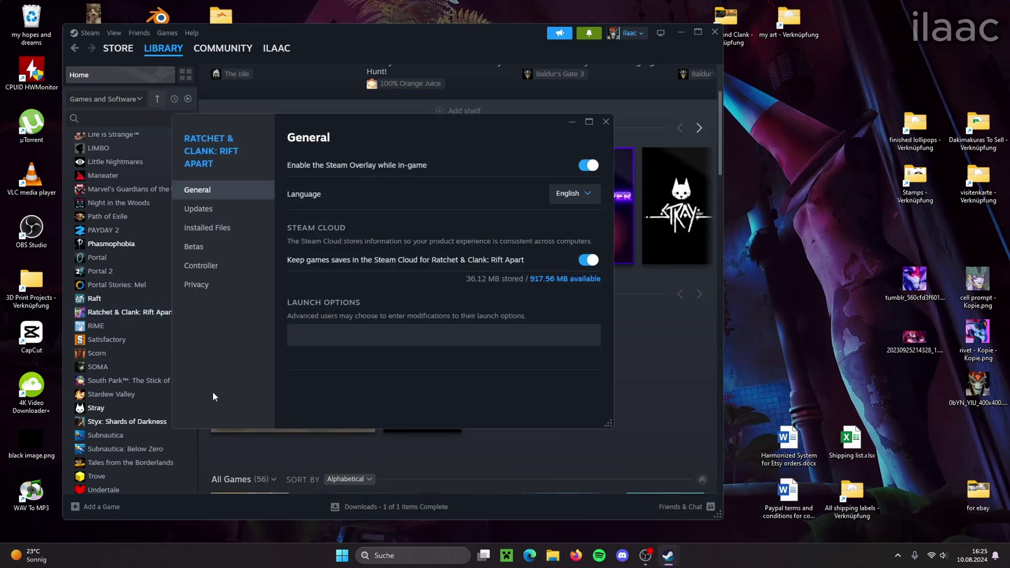
click(233, 227)
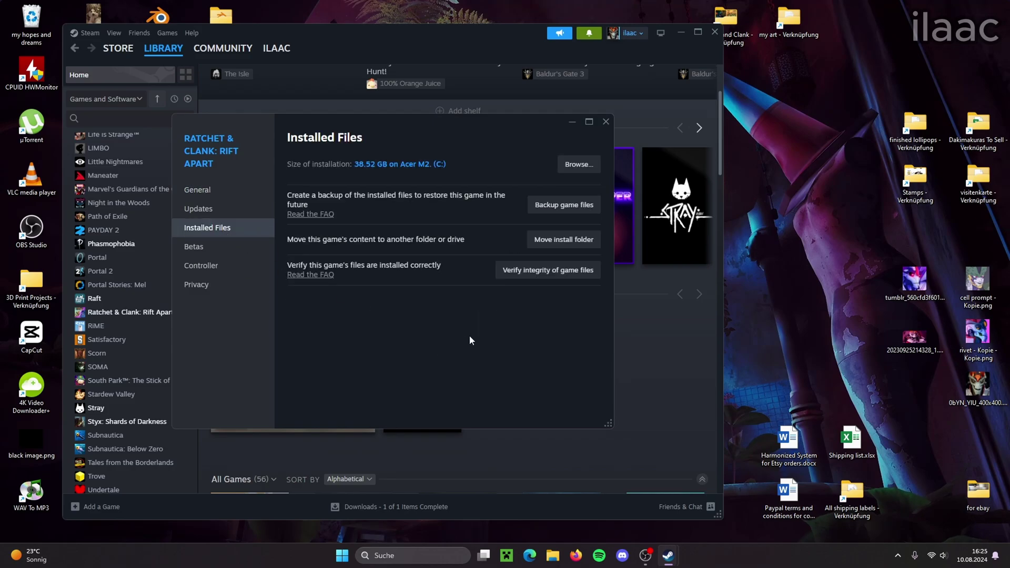
click(552, 271)
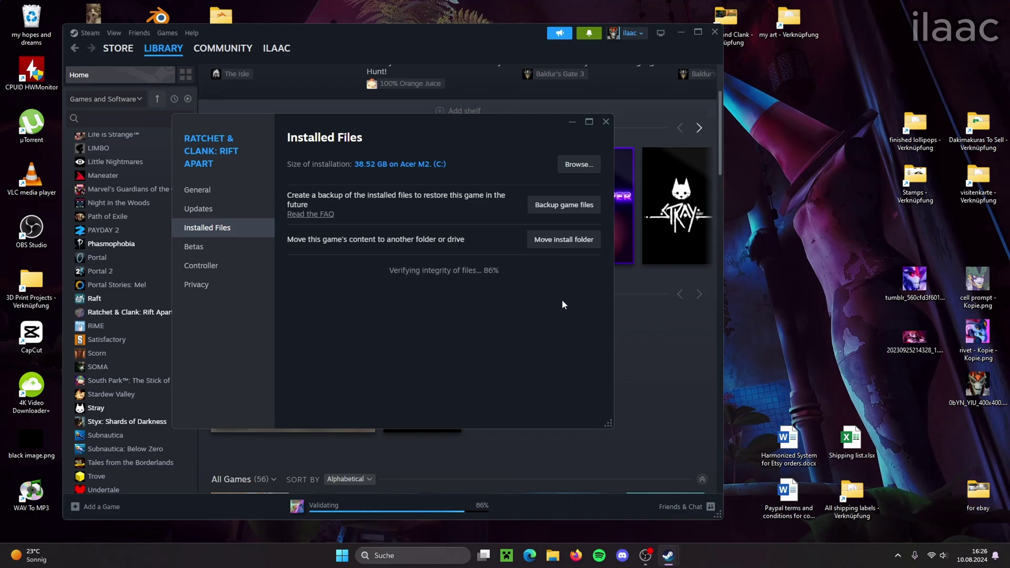
click(605, 122)
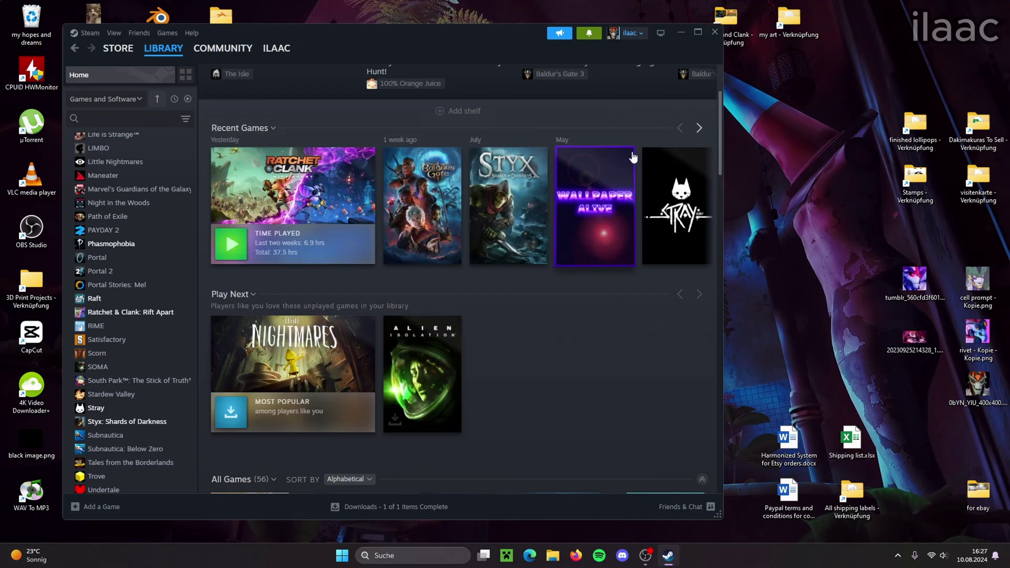
click(681, 32)
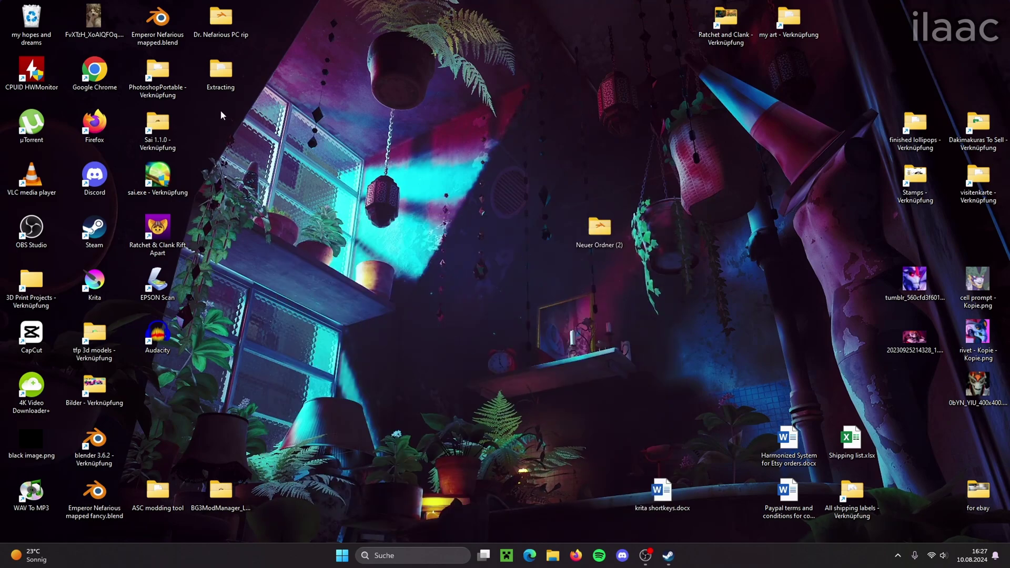
Open Neuer Ordner (2) > Overdrive and run server.exe to start the assets browser
double_click(598, 229)
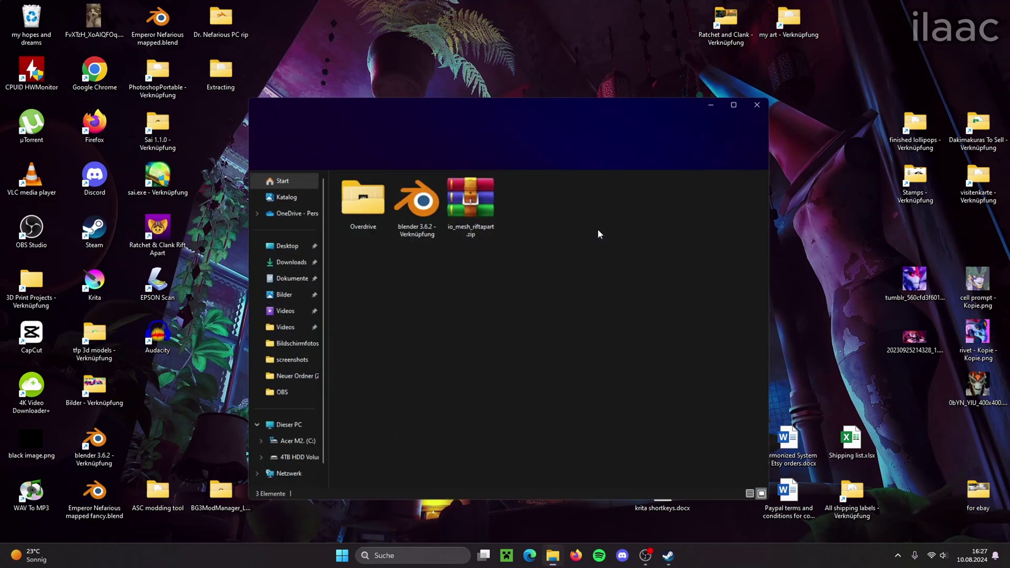
drag(481, 105, 583, 86)
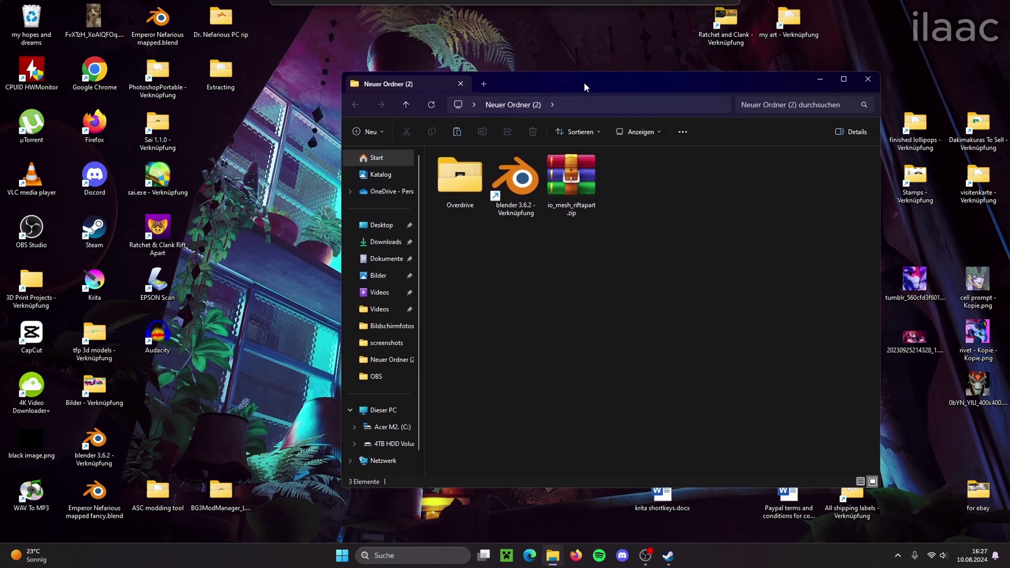
double_click(461, 184)
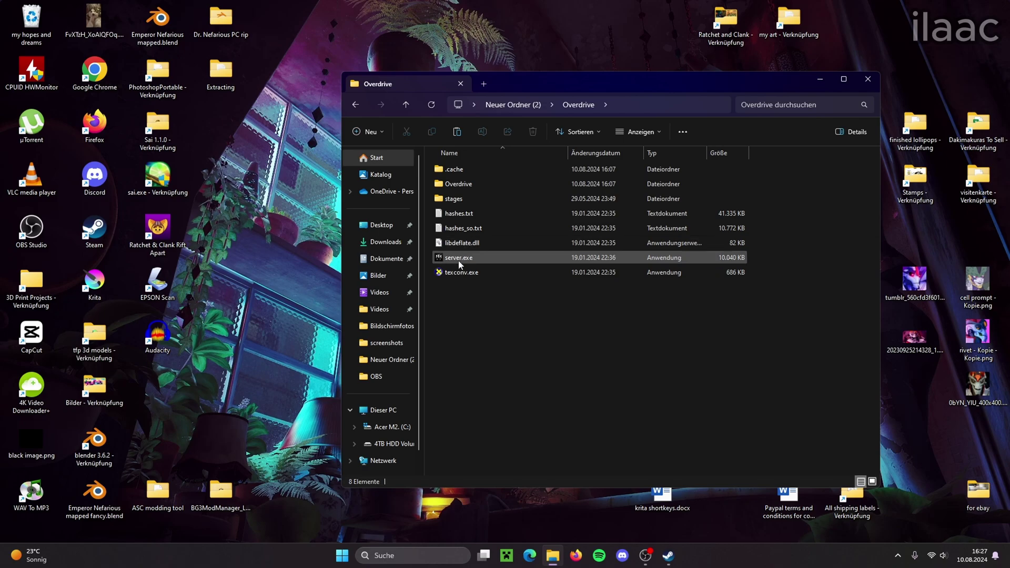
mouse_move(458, 260)
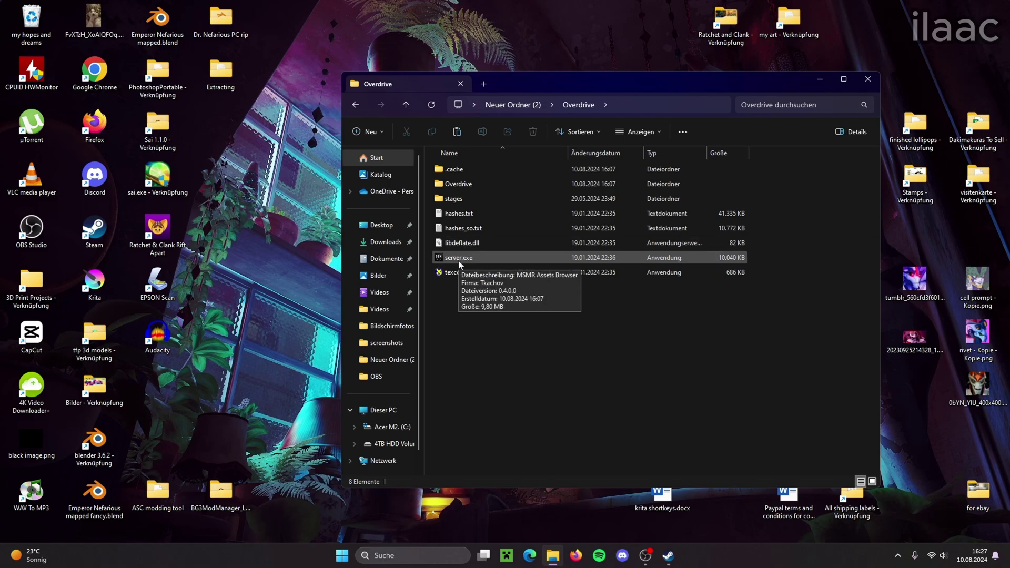
double_click(487, 257)
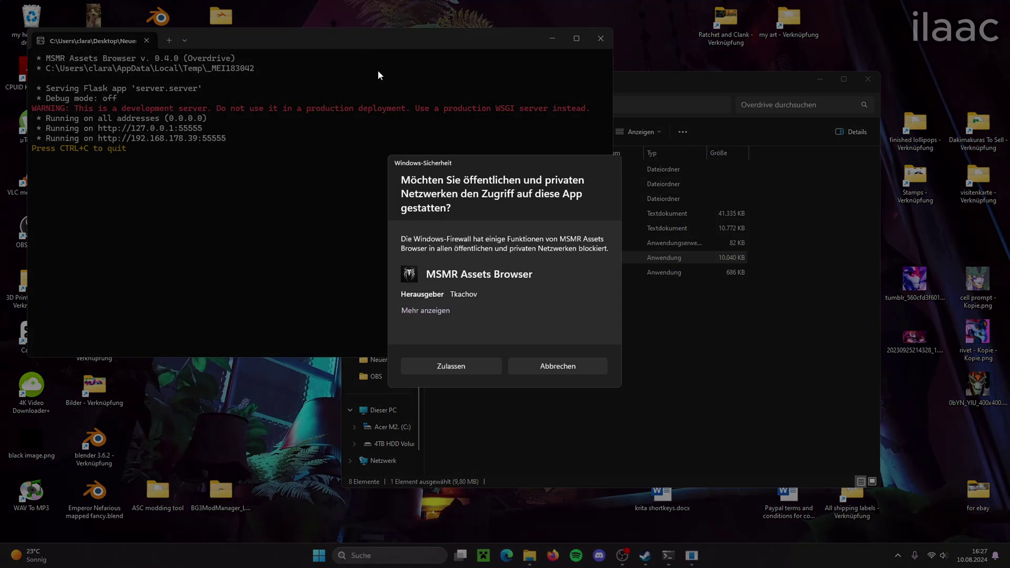
Allow the server through the firewall and open 127.0.0.1:55555 in the browser
click(431, 369)
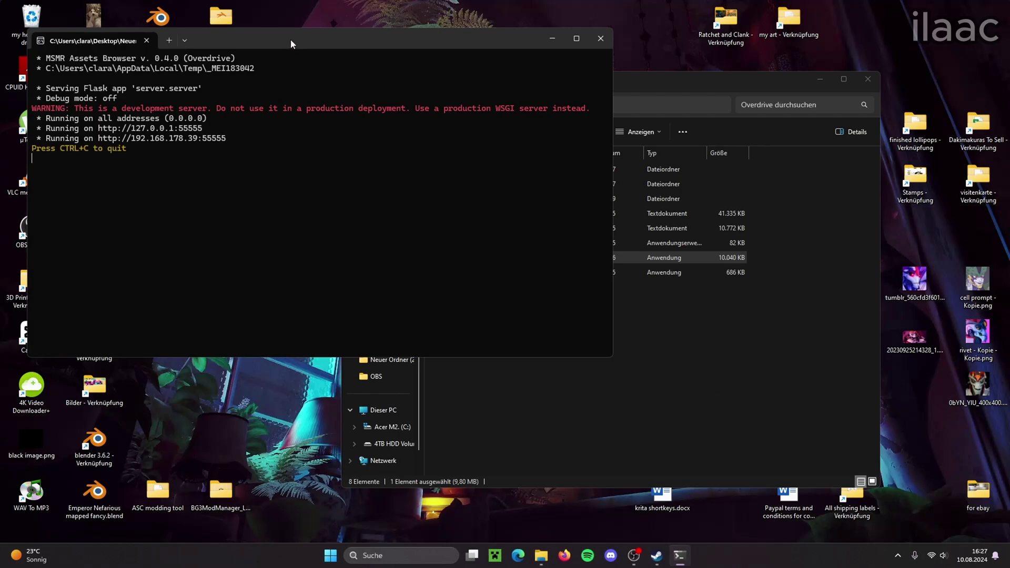
drag(290, 40, 558, 146)
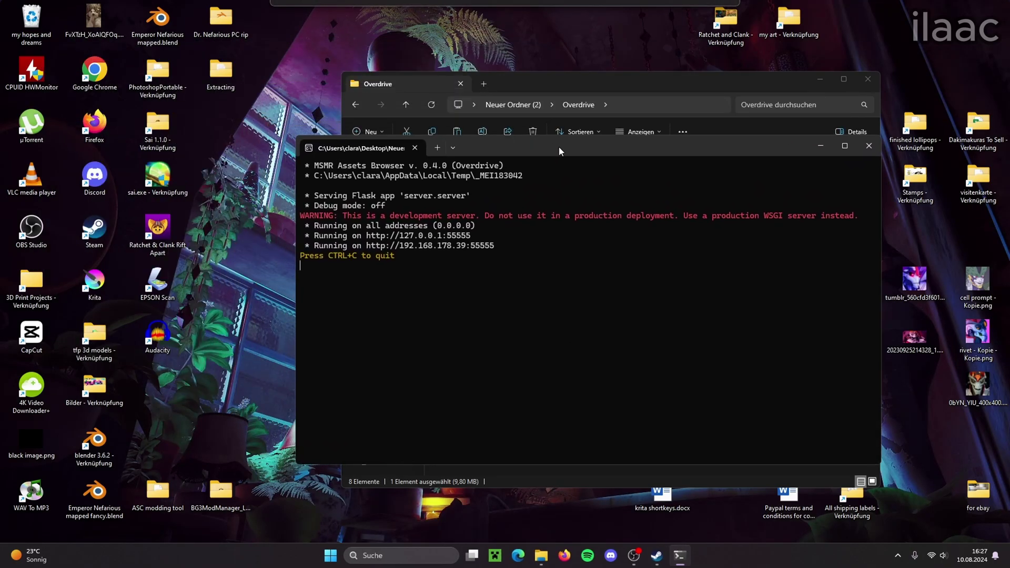
ctrl+click(430, 236)
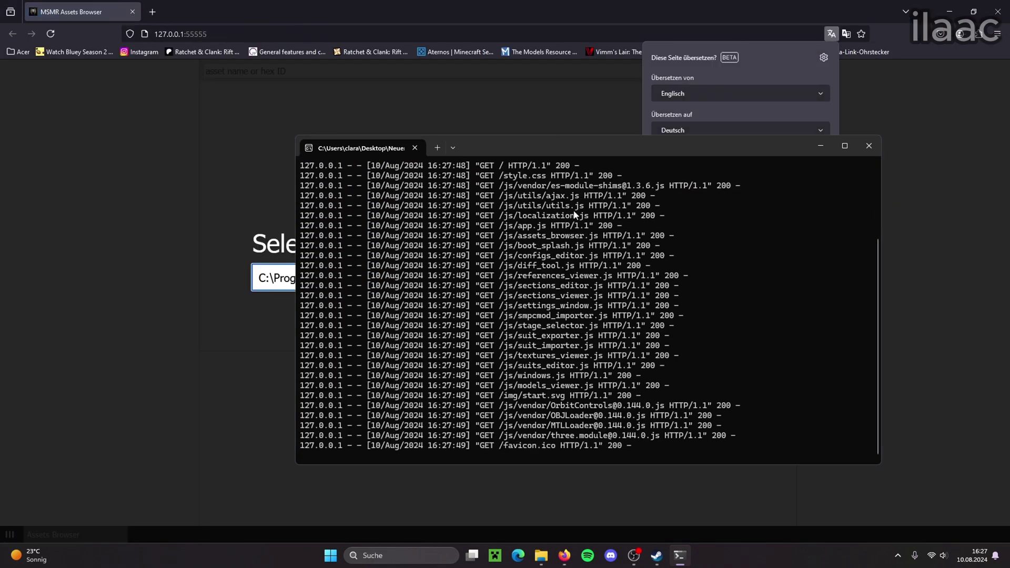
drag(746, 146, 661, 148)
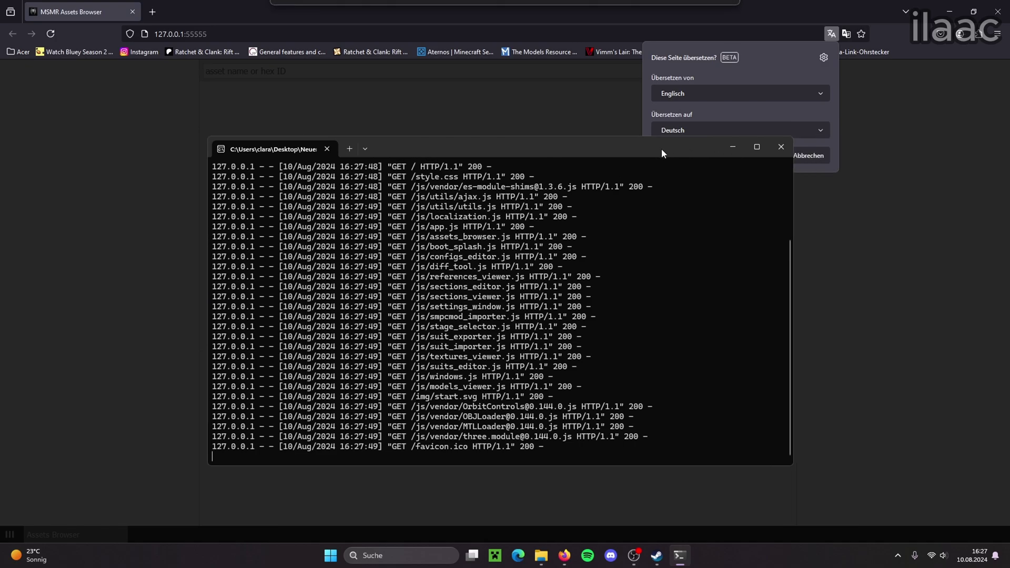
Hide the console, dismiss Firefox's translation offer, and clear the prefilled toc path
click(731, 150)
click(809, 157)
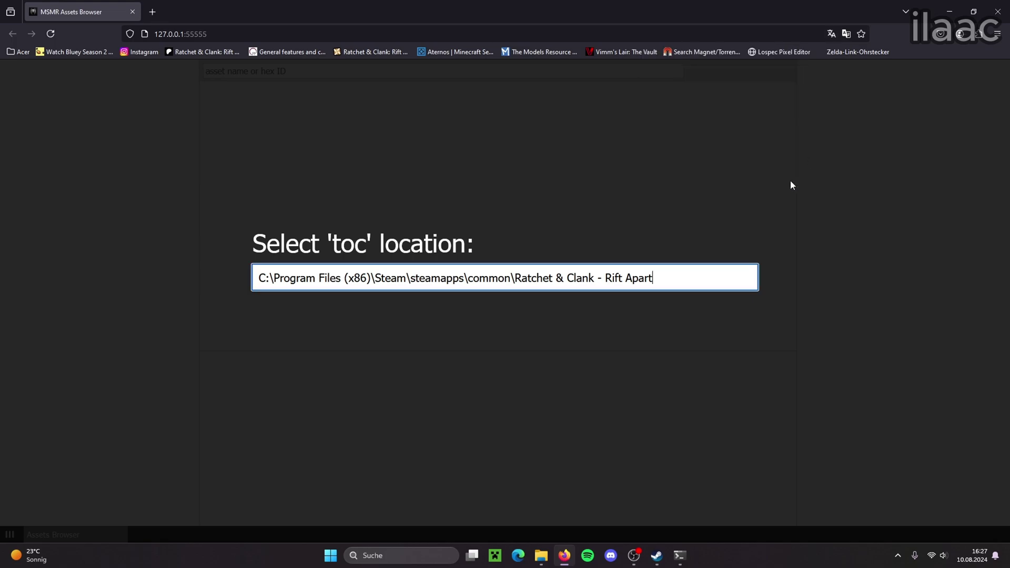
drag(695, 282, 182, 282)
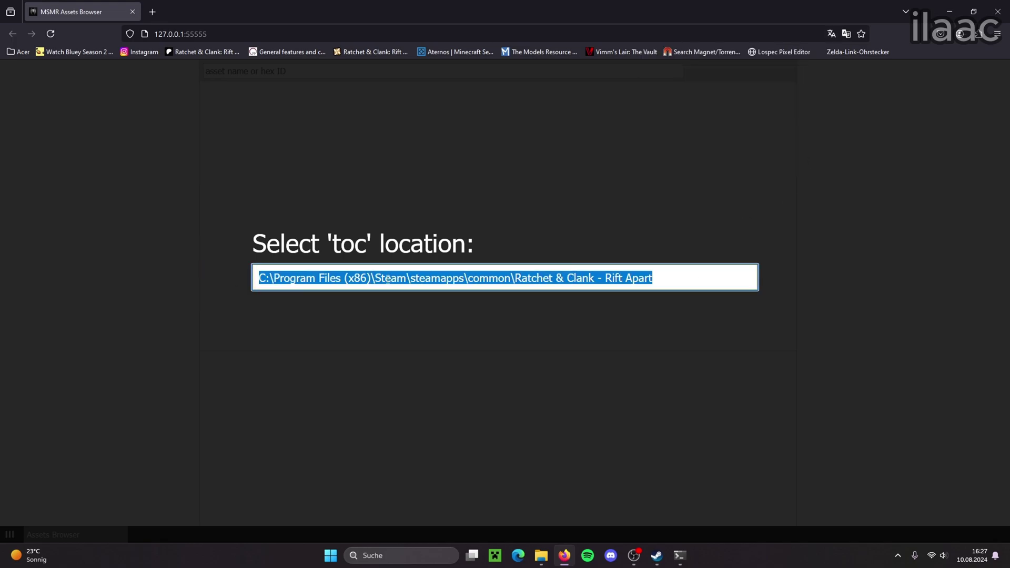
key(BackSpace)
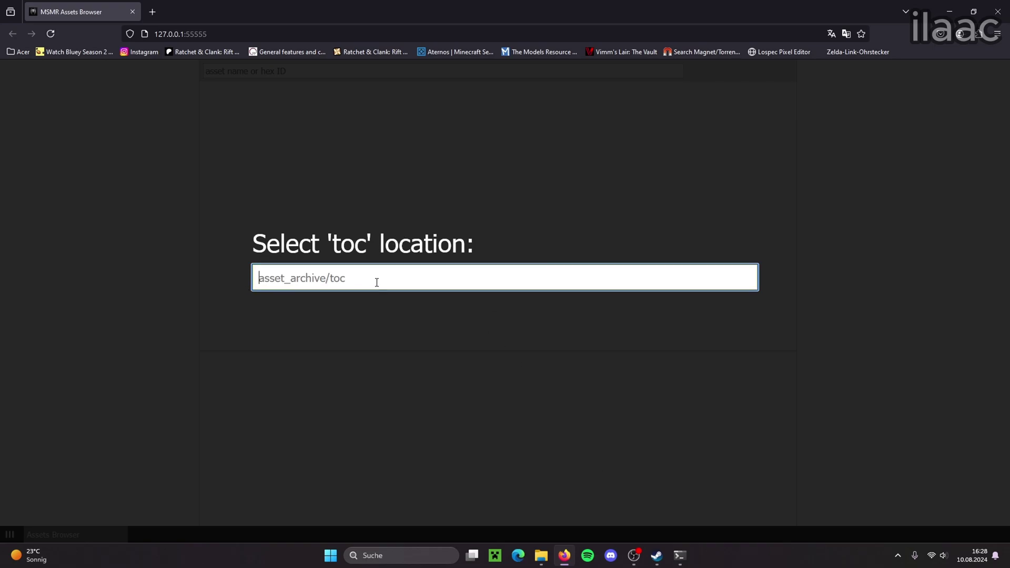
Copy the Rift Apart install path from its folder opened via Steam's Browse local files
click(657, 557)
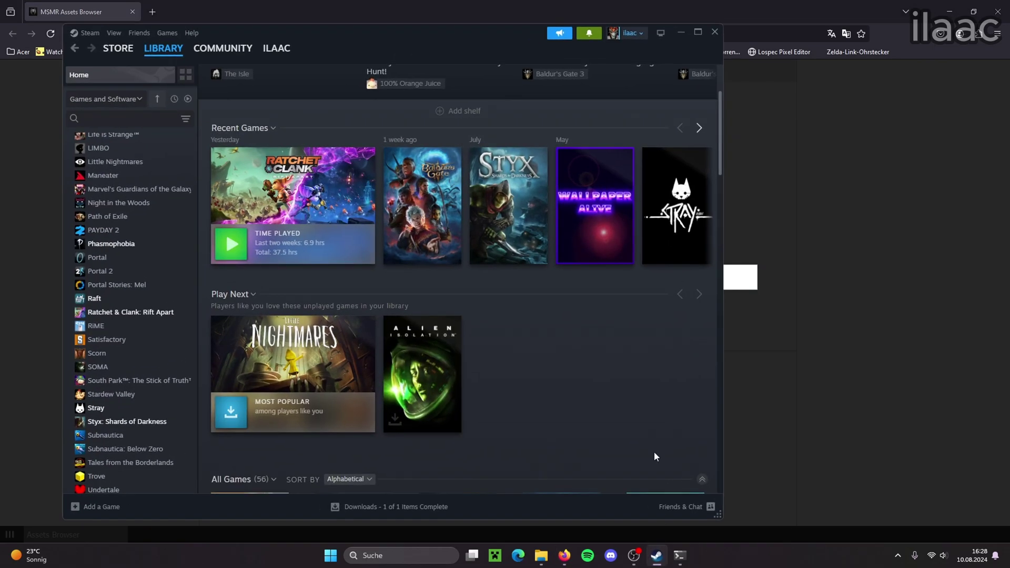
drag(354, 35, 427, 31)
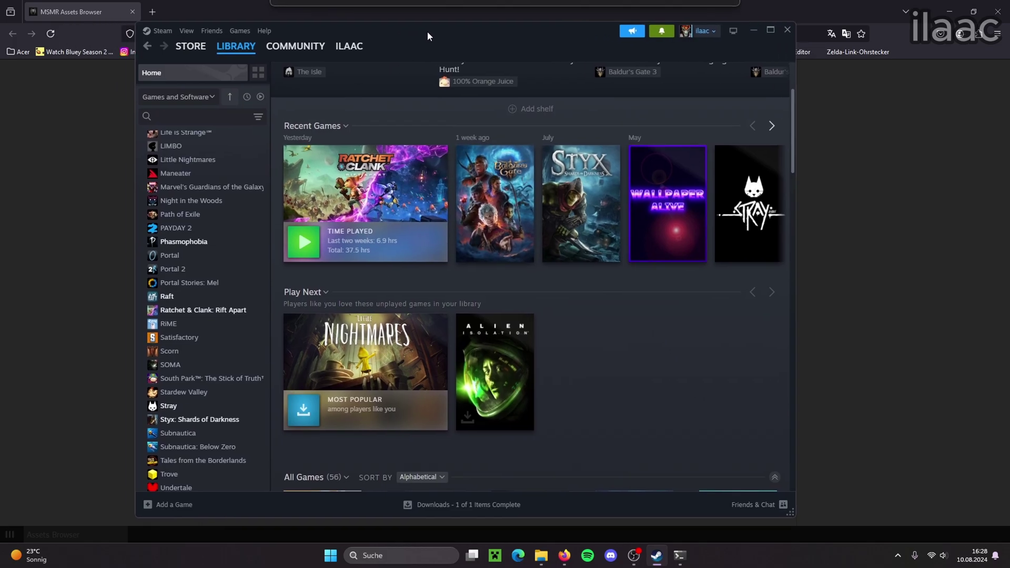
click(221, 310)
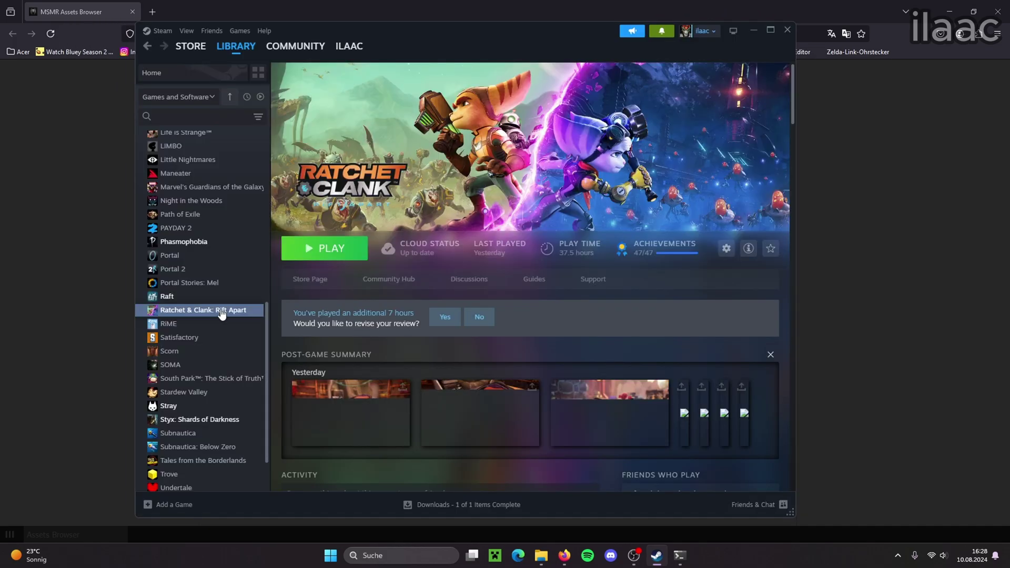
right_click(221, 311)
mouse_move(260, 375)
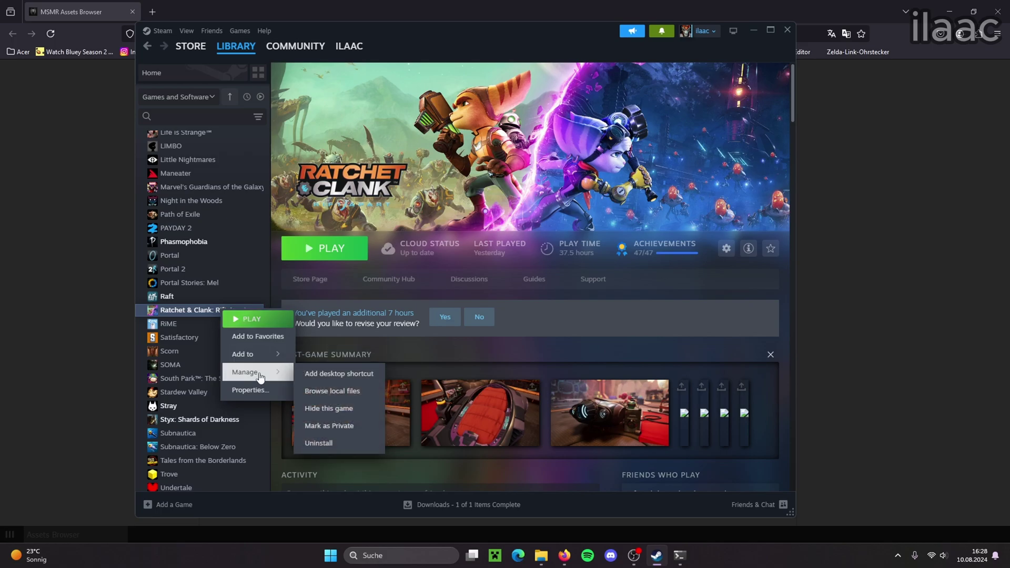
click(321, 391)
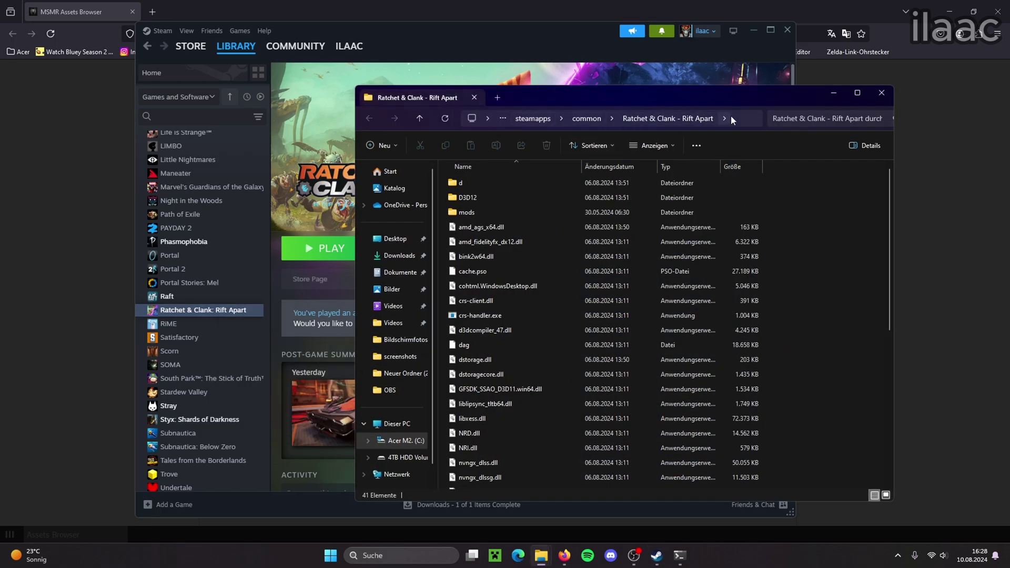
click(691, 119)
key(ctrl+c)
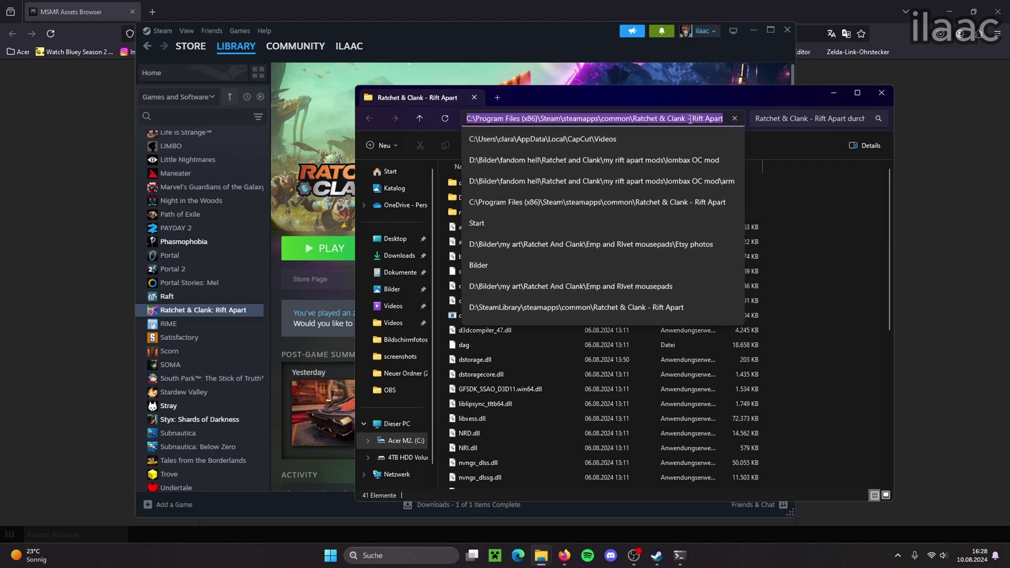
click(880, 94)
Close Steam, paste the Rift Apart path into the toc field and load it
click(785, 30)
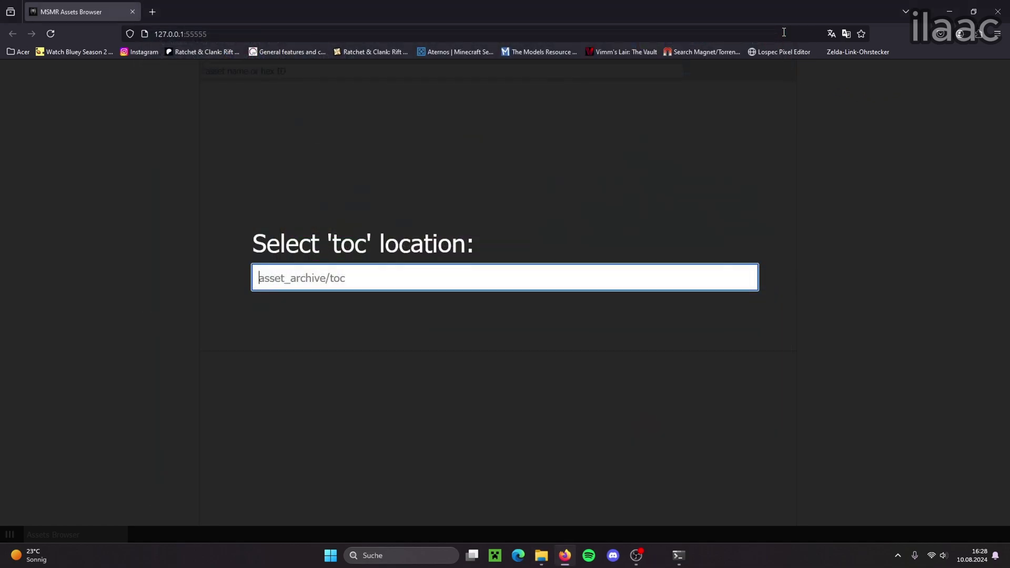
click(488, 274)
key(ctrl+v)
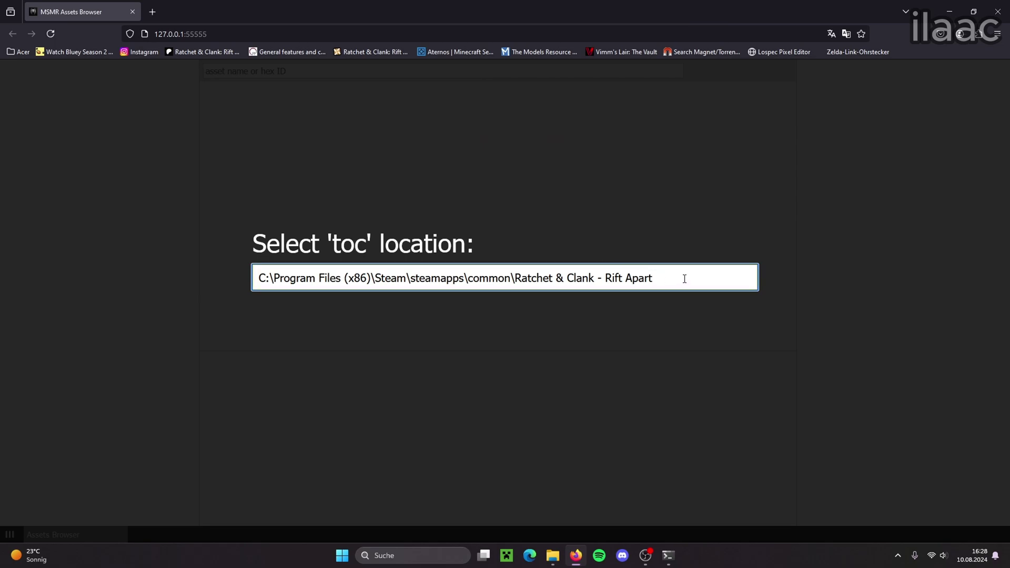
key(Return)
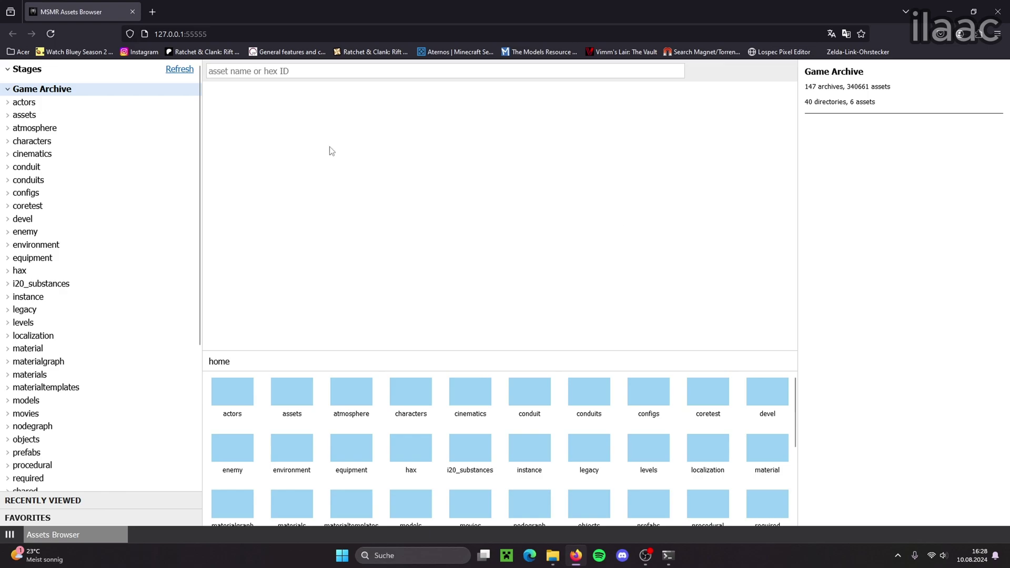
Focus the asset search box, dismissing the search history suggestion
click(282, 71)
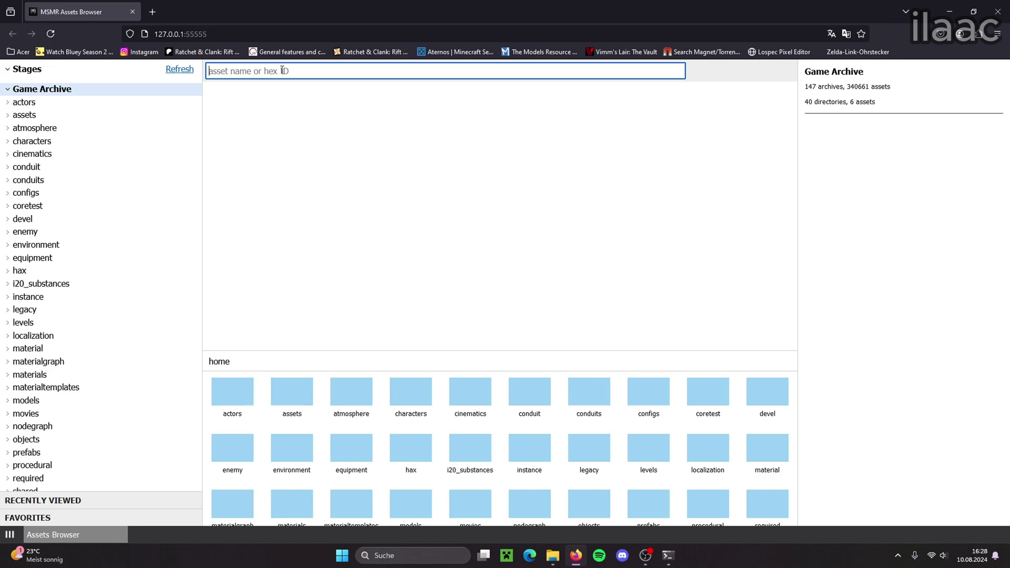
click(293, 71)
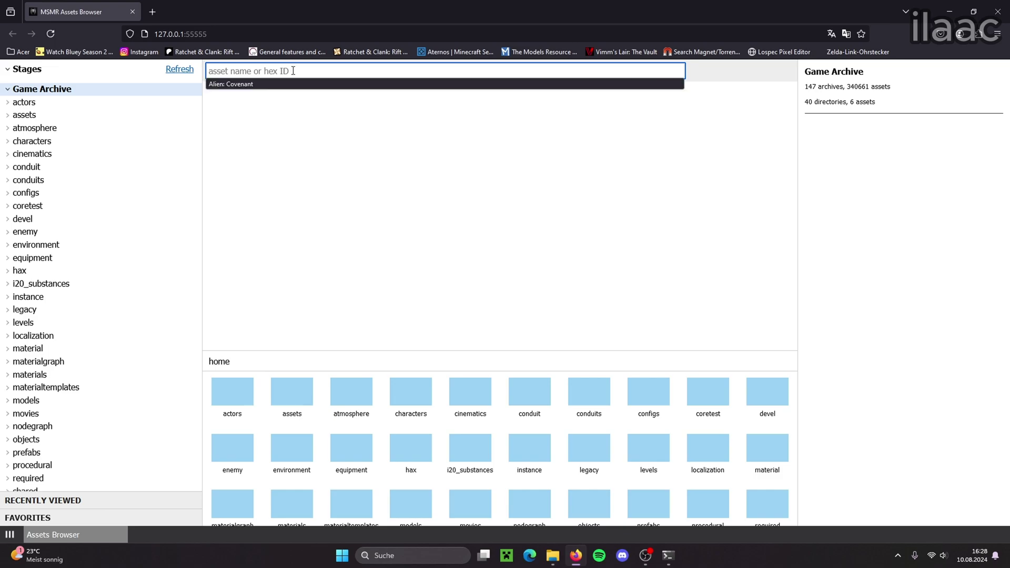
click(293, 70)
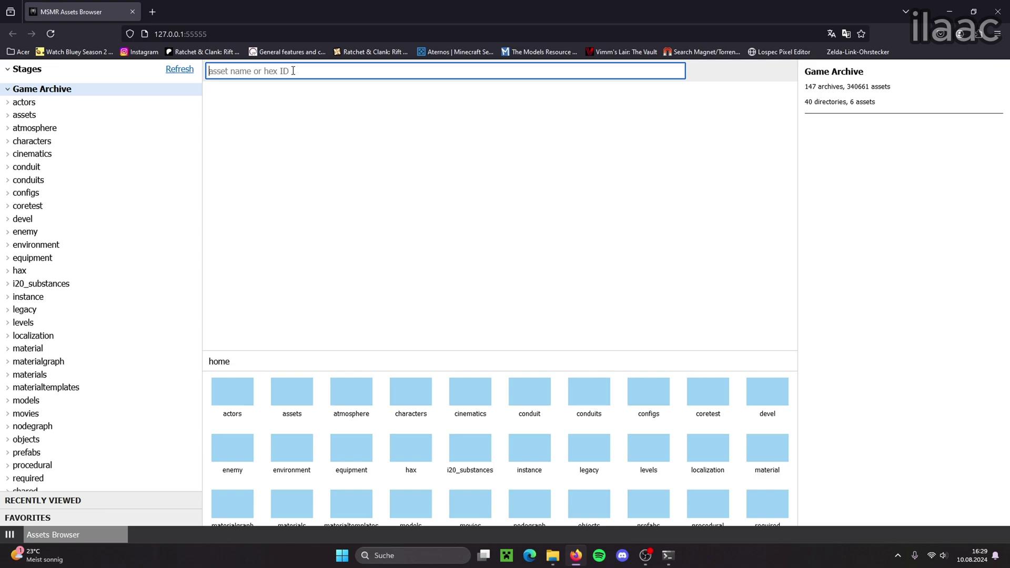
Search 'rivet .model', pick hero_rivet.model (31.09 MB) from the results and download it
text(rivet .model)
key(Return)
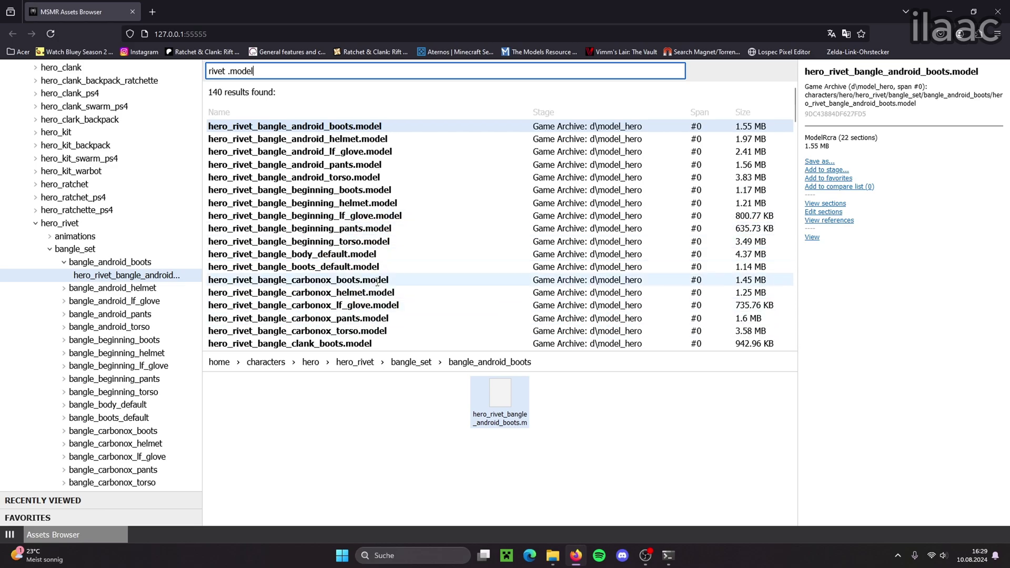
scroll(377, 282, down, 10)
scroll(377, 282, down, 15)
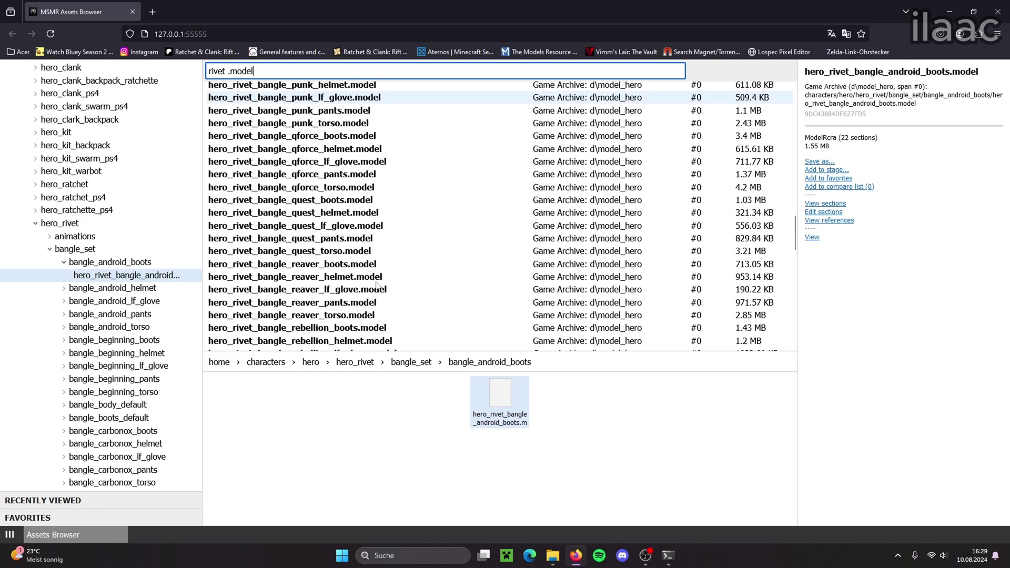
scroll(377, 282, down, 5)
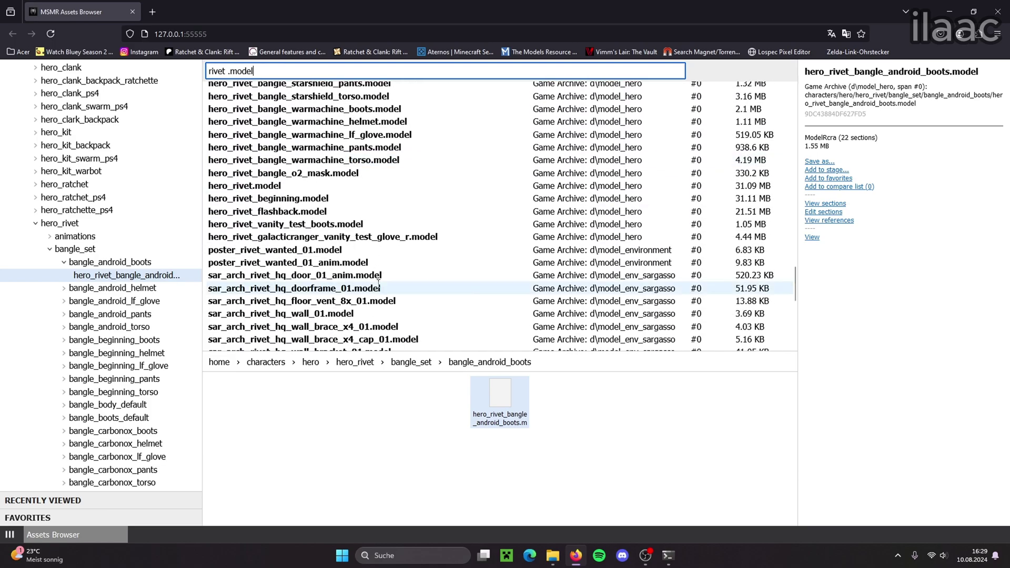
click(282, 184)
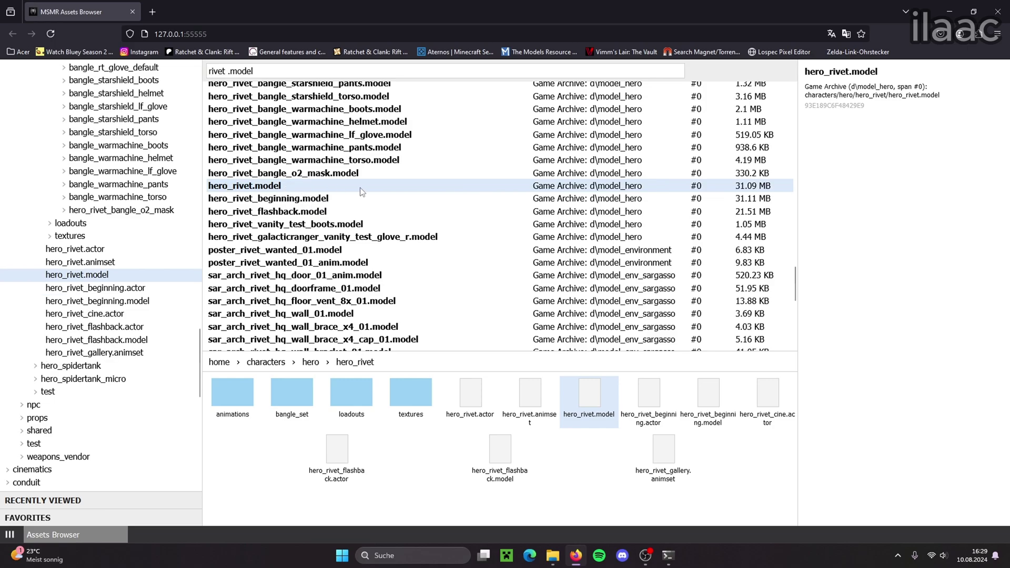
scroll(518, 195, up, 3)
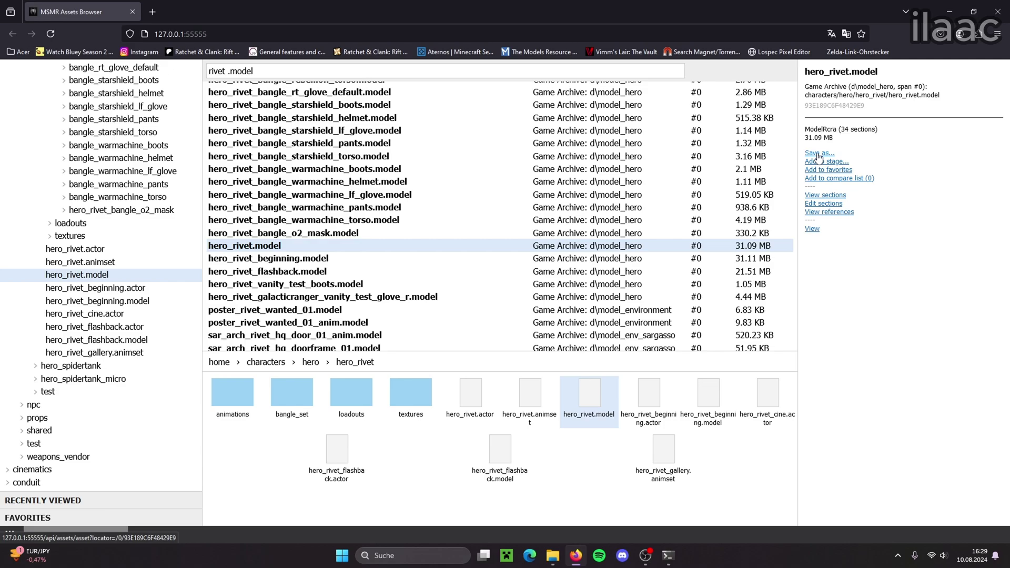
click(818, 154)
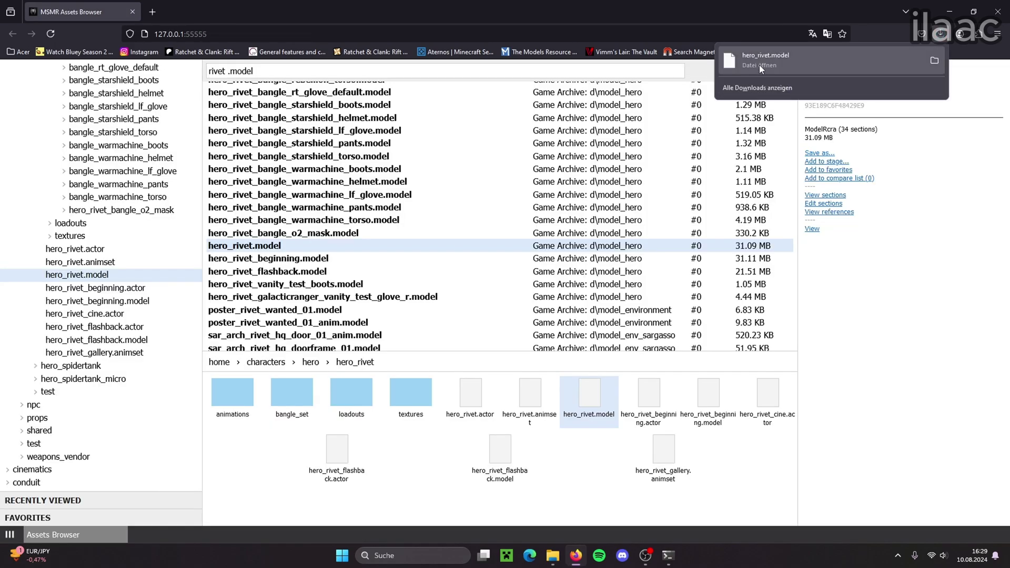
Paste the downloaded hero_rivet.model into Neuer Ordner (2), beside io_mesh_riftapart.zip
click(934, 61)
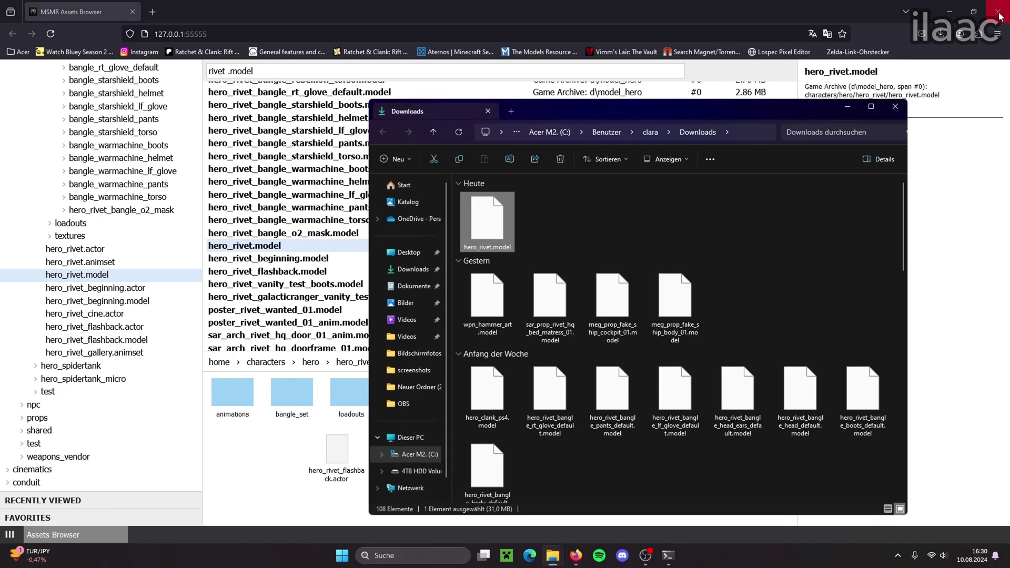
click(950, 12)
drag(690, 111, 382, 114)
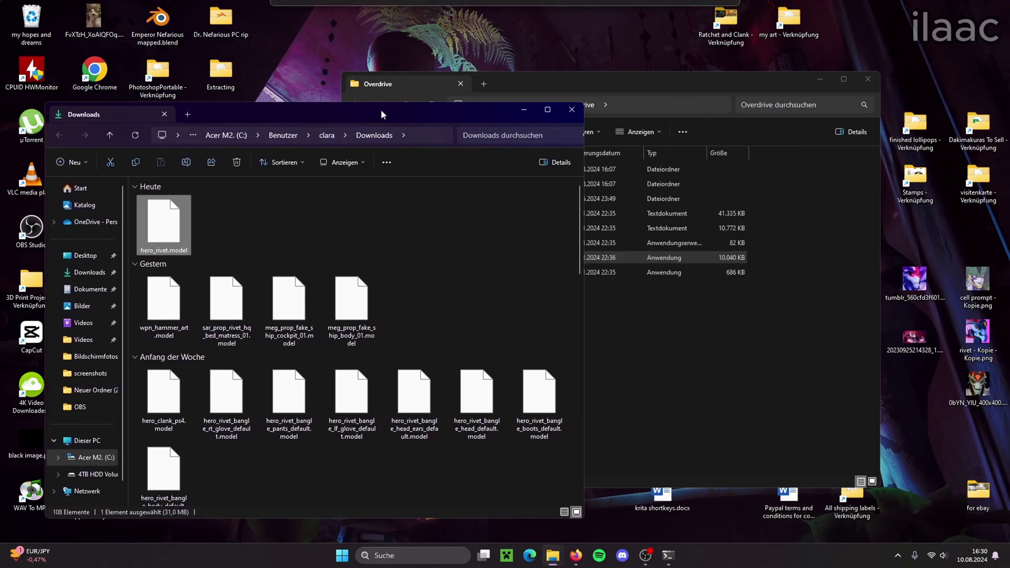
click(867, 80)
double_click(622, 232)
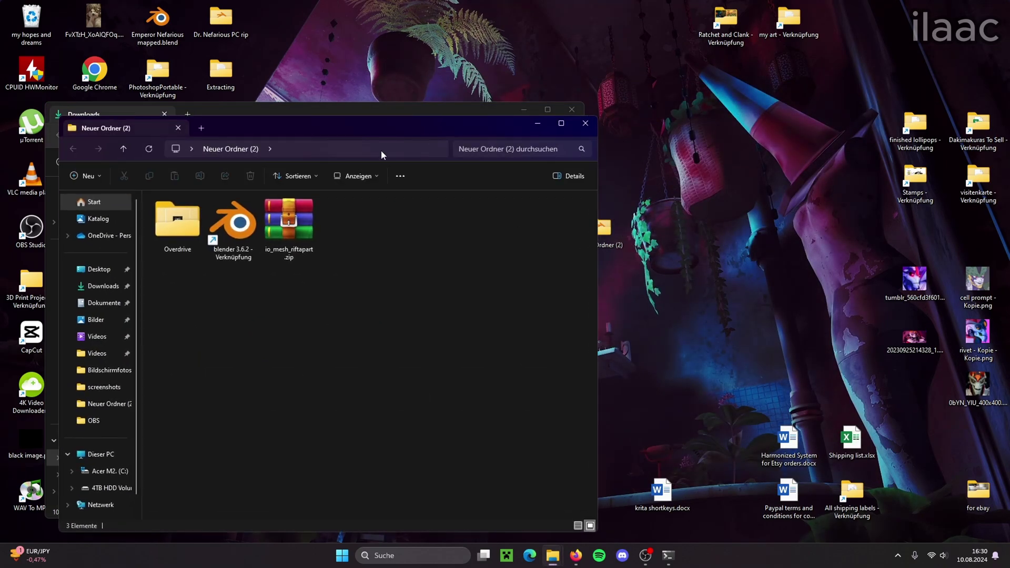
drag(389, 128, 653, 124)
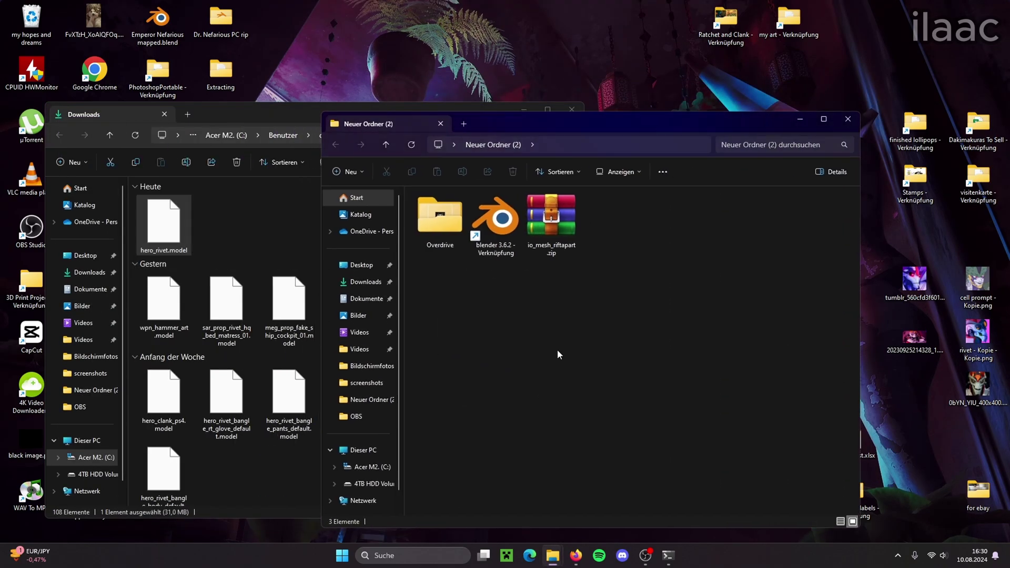
key(ctrl+v)
click(572, 109)
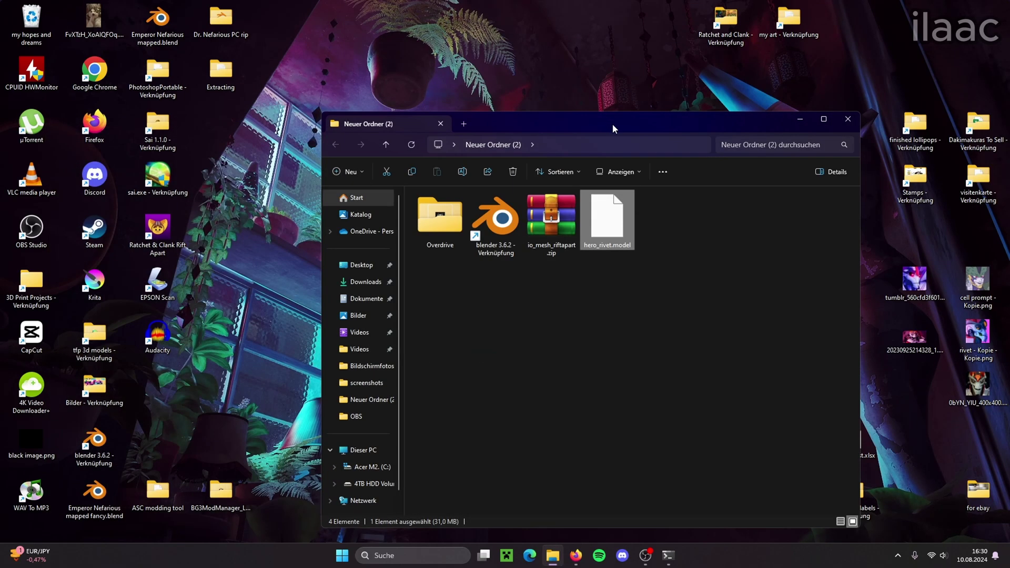
drag(612, 124, 539, 93)
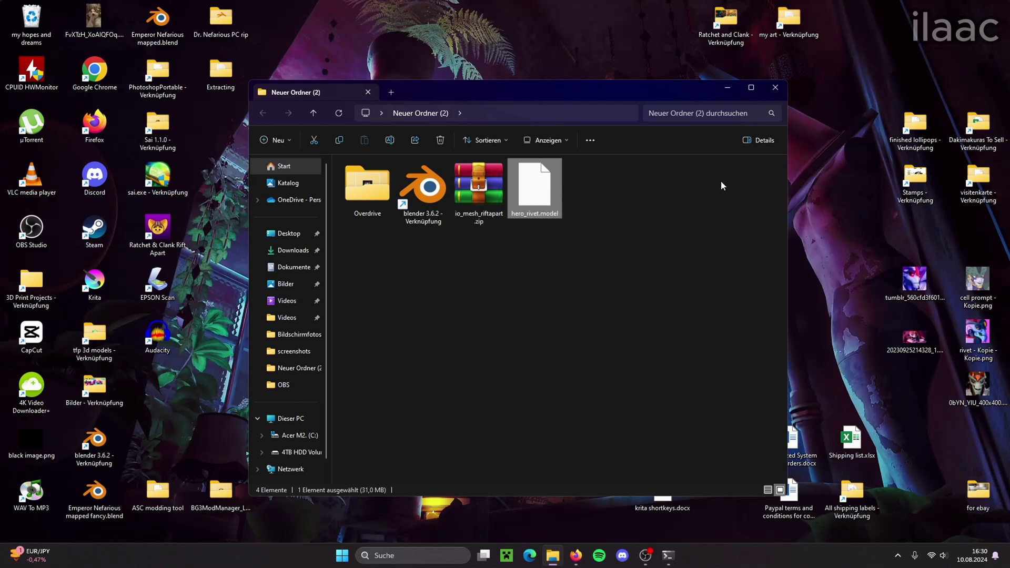
drag(530, 94, 667, 108)
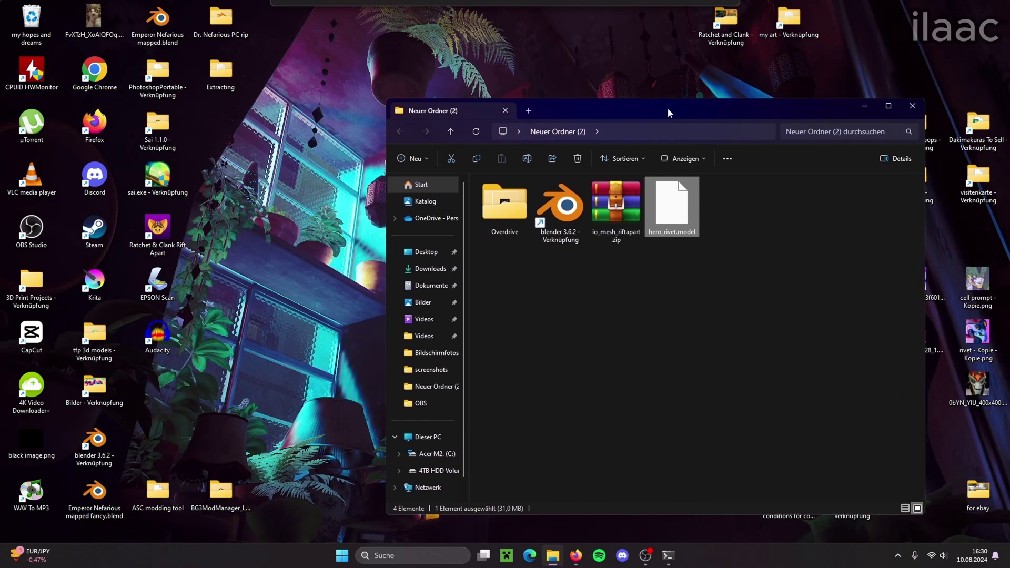
click(618, 211)
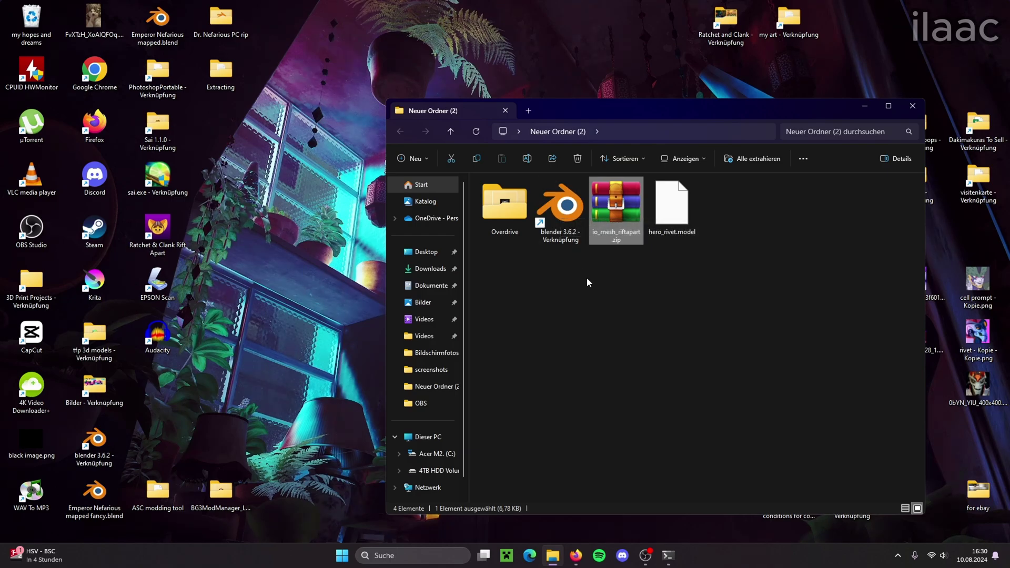
Launch Blender 3.6.2 and delete the default camera, cube and light
double_click(560, 203)
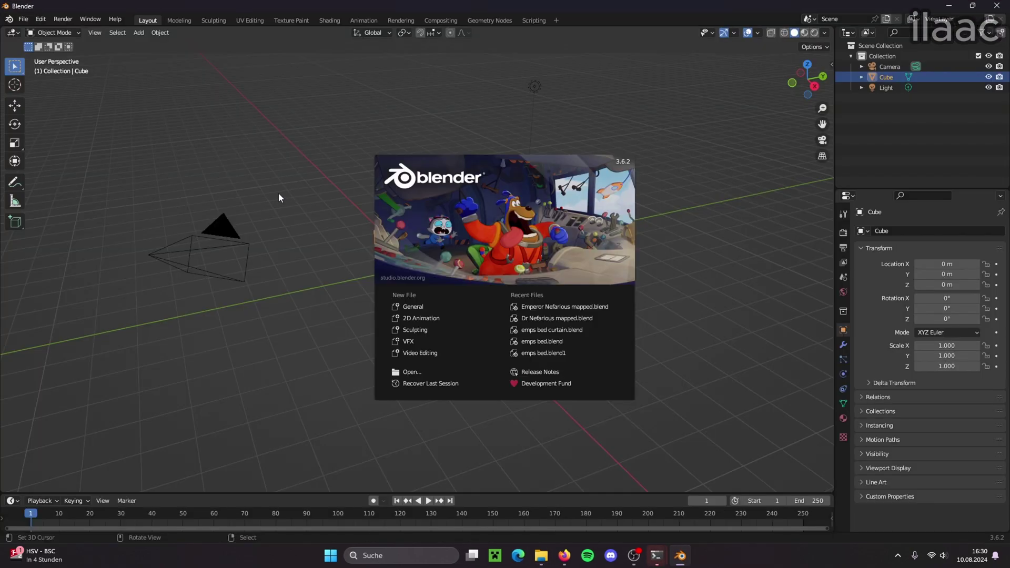
click(279, 193)
key(a)
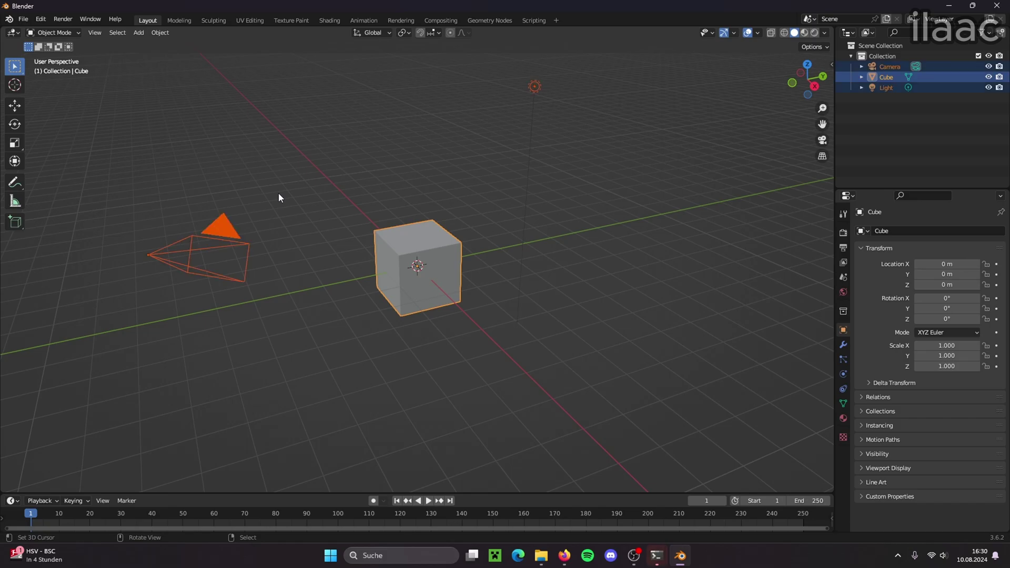
key(x)
click(279, 194)
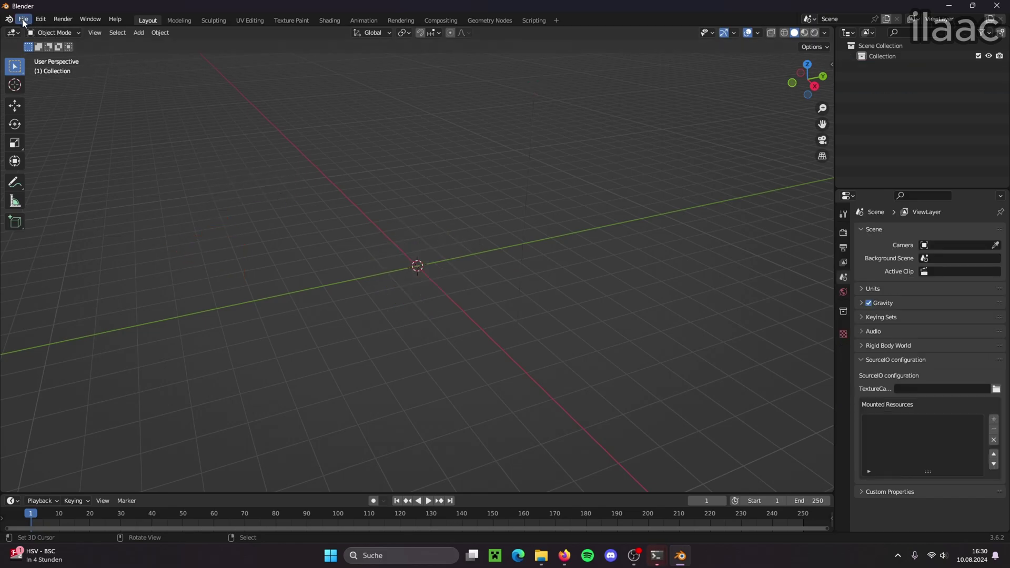
Install the add-on from io_mesh_riftapart.zip in Desktop\Neuer Ordner (2) via Preferences
click(41, 20)
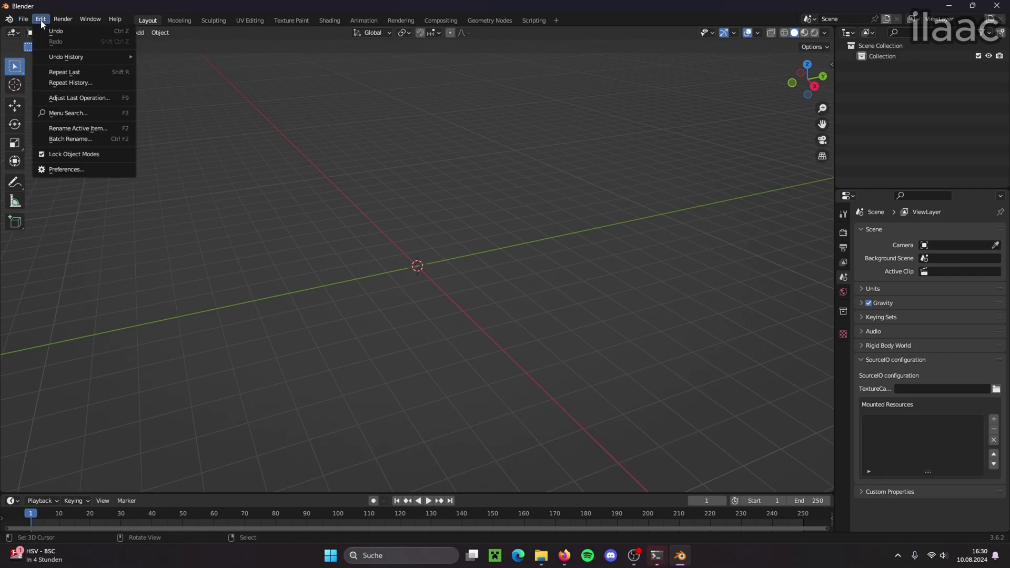
click(49, 169)
click(265, 44)
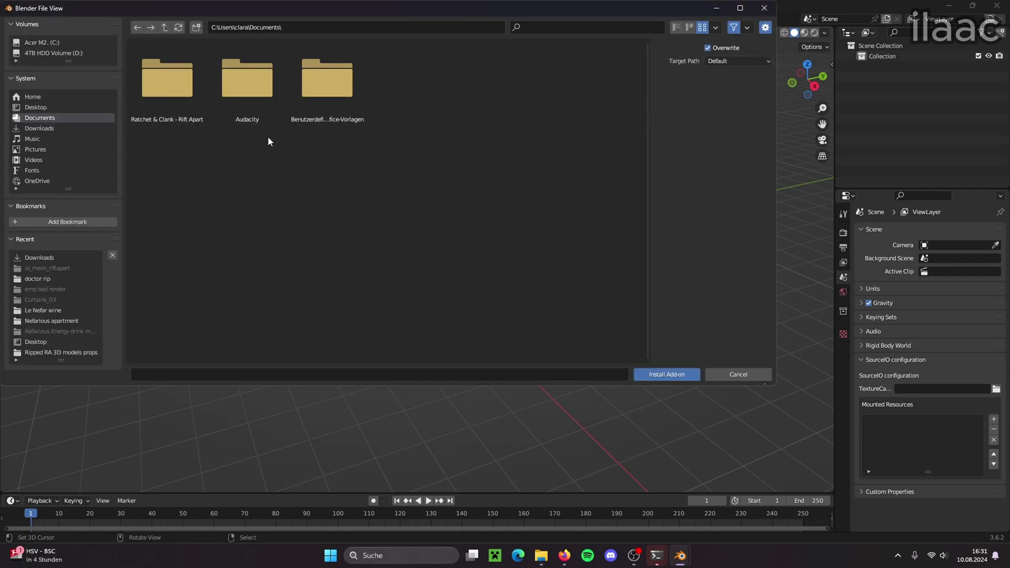
click(65, 106)
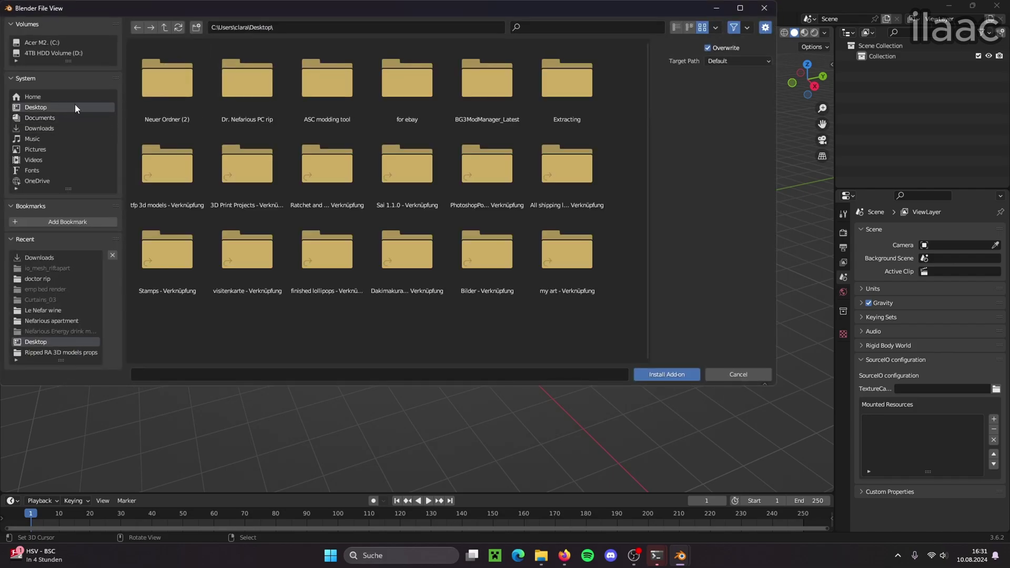
double_click(160, 86)
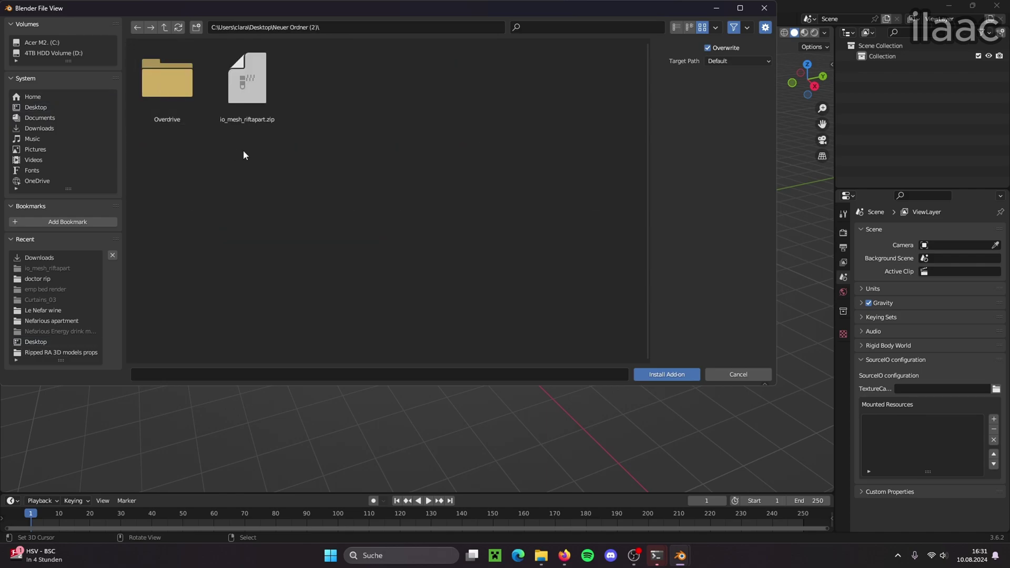
drag(275, 12, 325, 116)
click(317, 188)
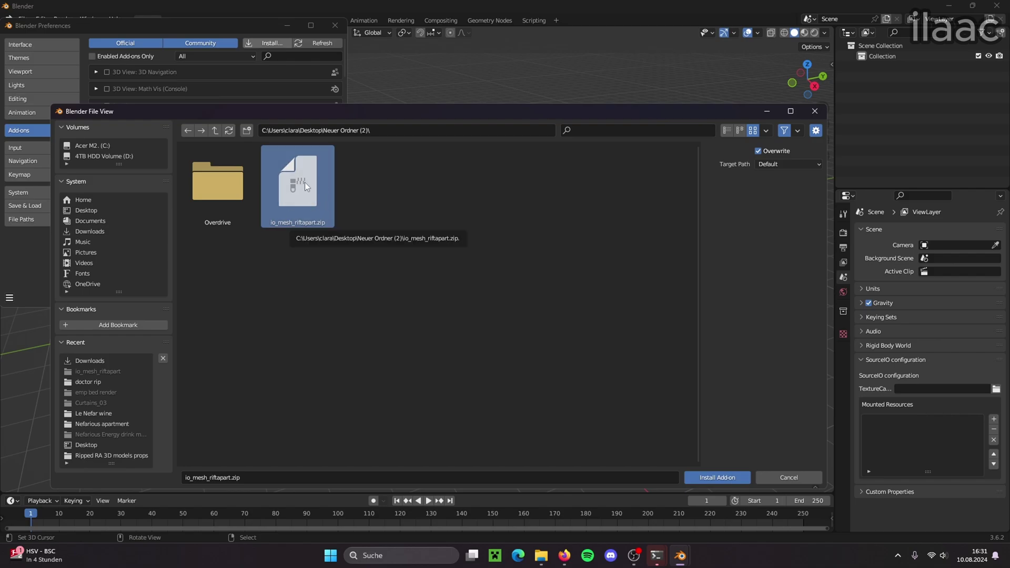
click(711, 479)
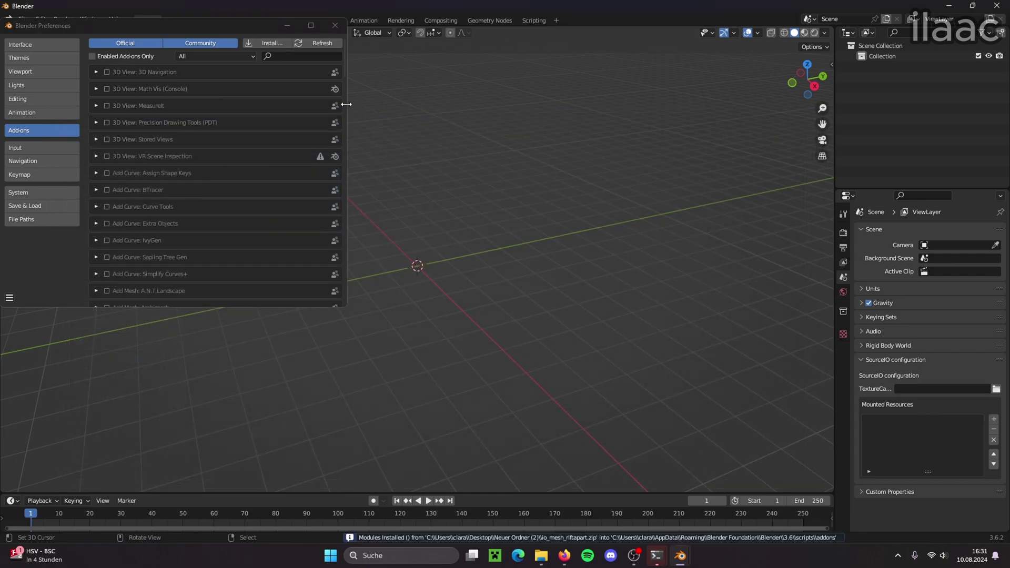
Filter add-ons by 'rift', make sure Rift Apart Model is enabled, and close Preferences
click(295, 57)
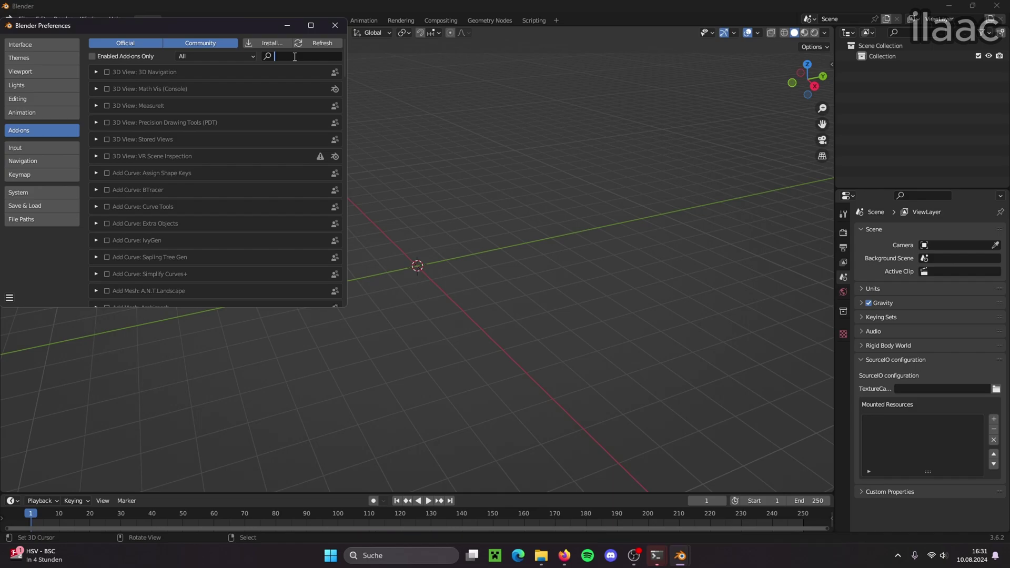
text(rift)
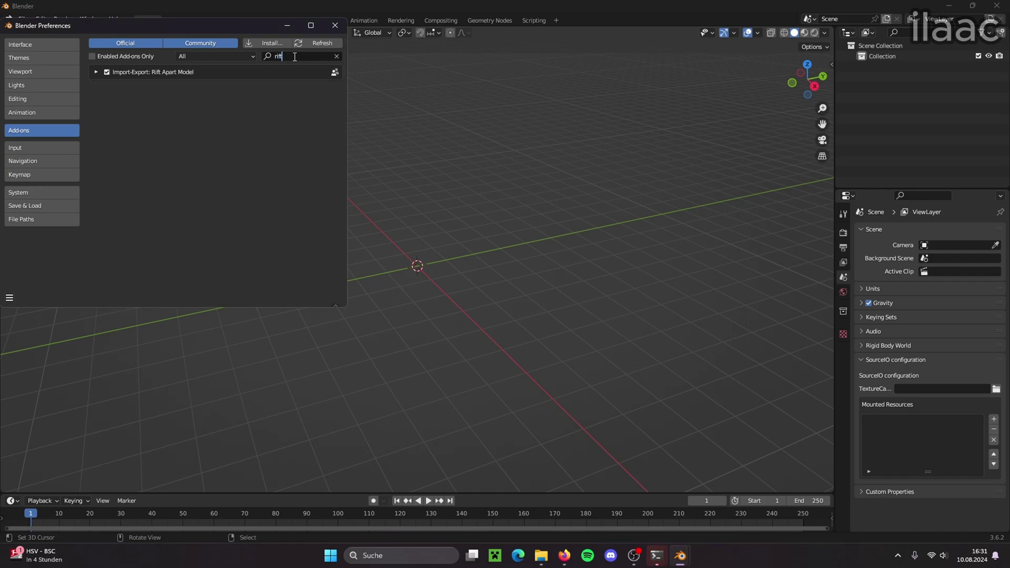
key(Return)
click(107, 73)
click(107, 72)
click(334, 26)
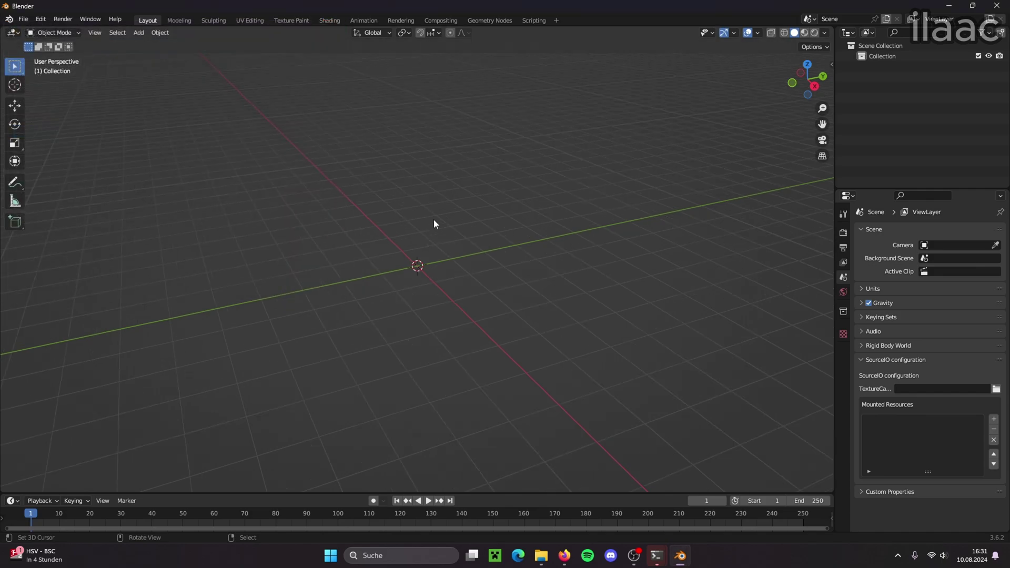
Import hero_rivet.model from Desktop\Neuer Ordner (2) with the Rift Apart Model importer
click(21, 23)
mouse_move(48, 163)
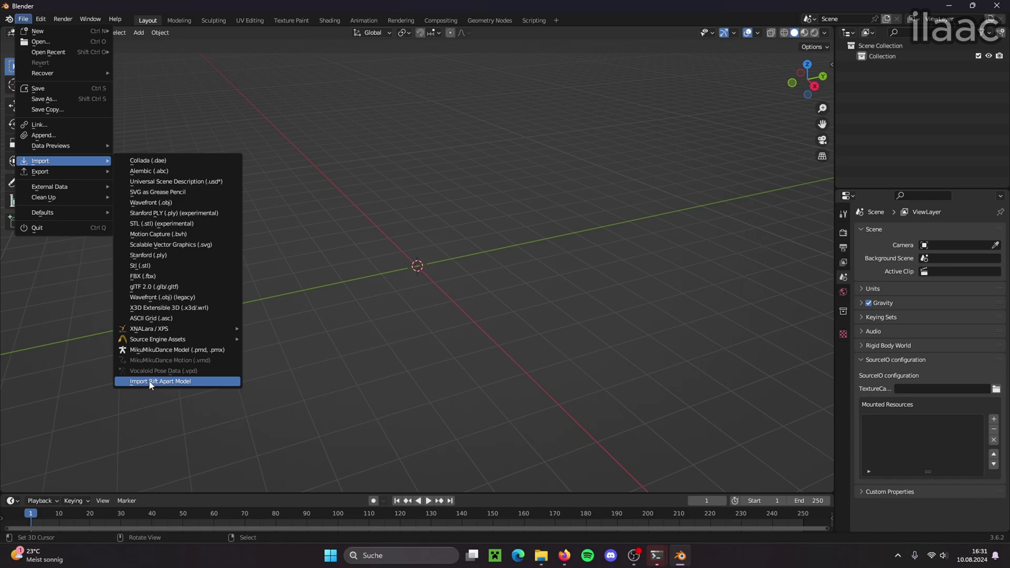
click(188, 381)
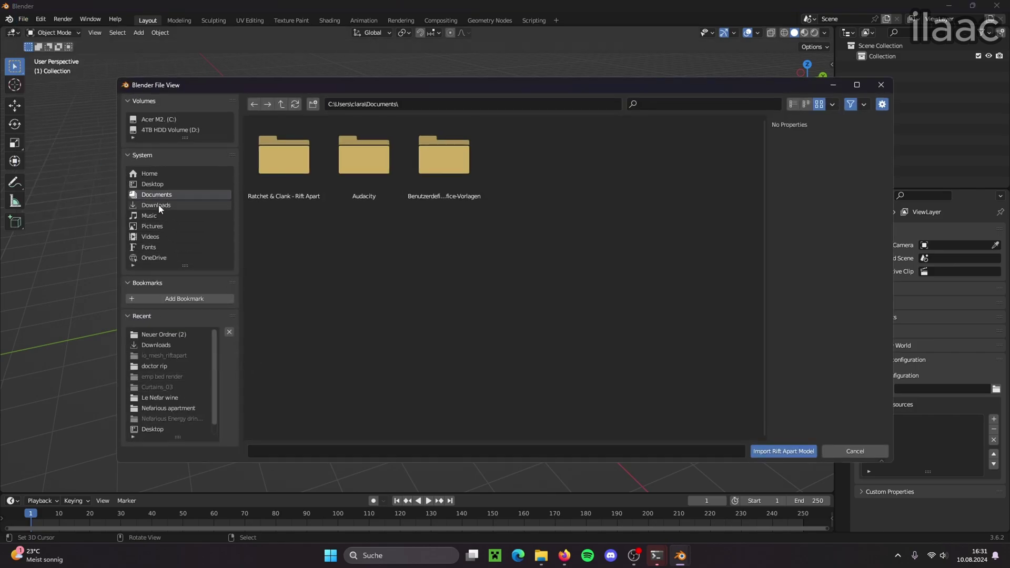
click(166, 185)
double_click(288, 168)
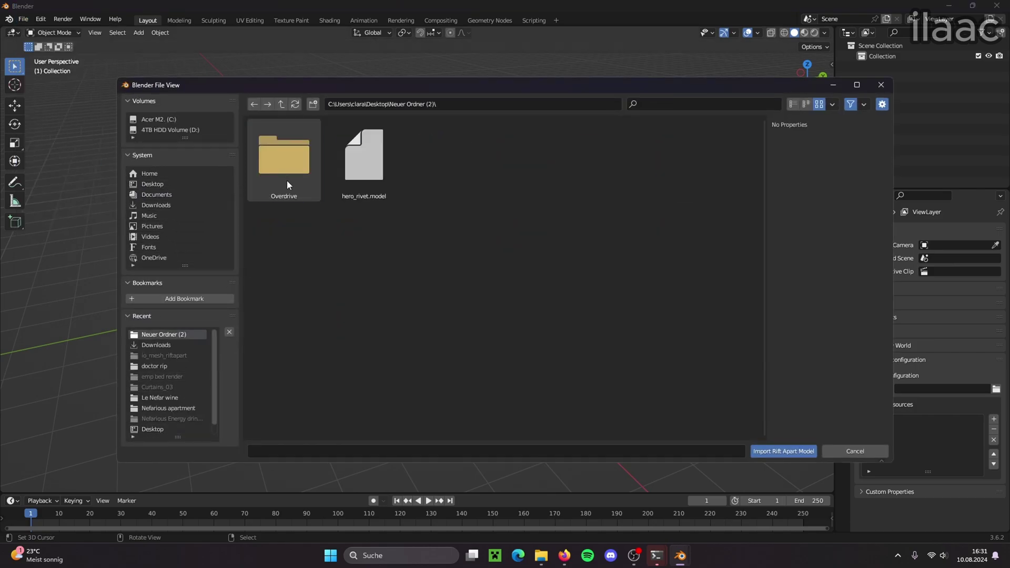
click(368, 158)
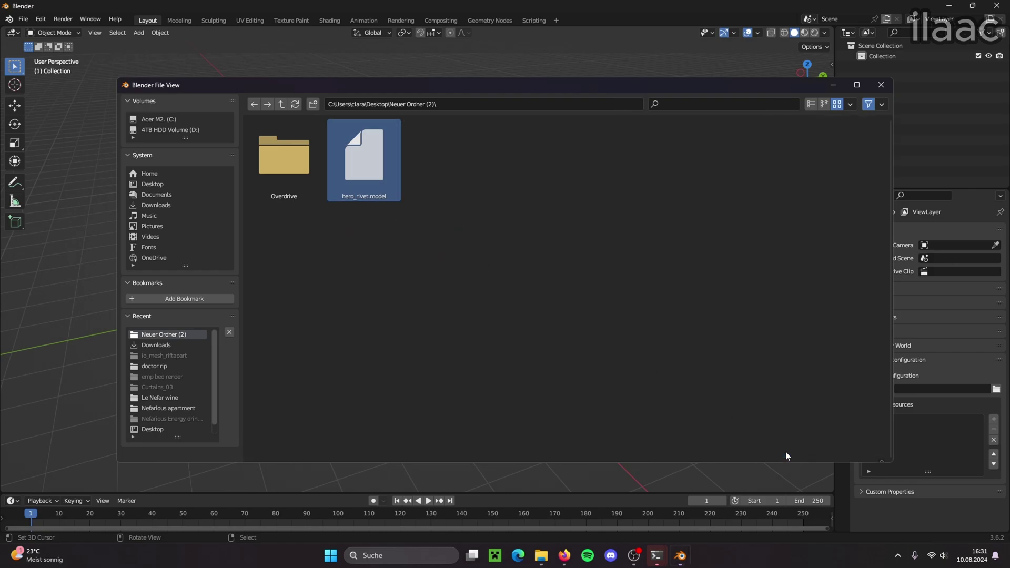
click(783, 450)
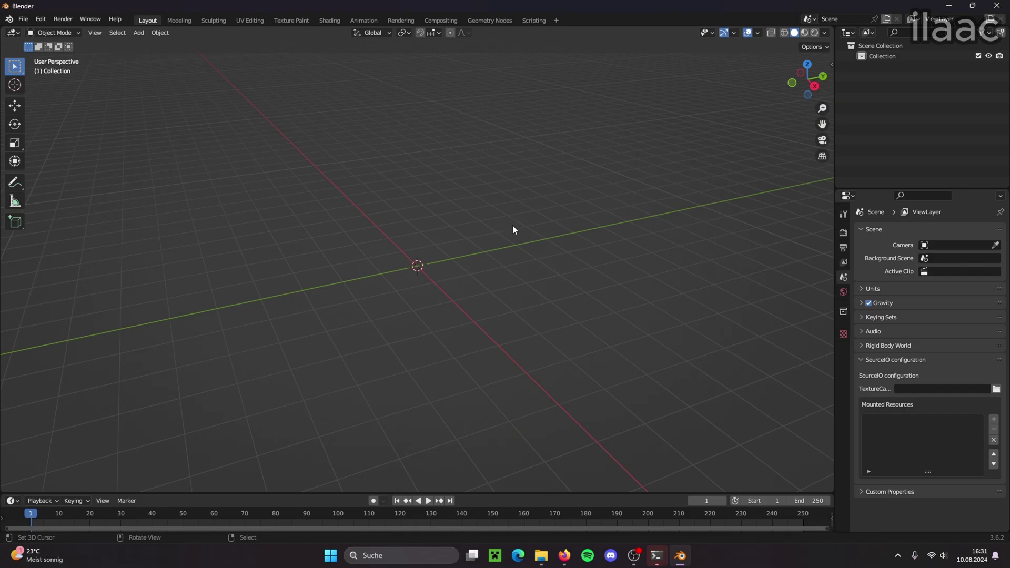
Orbit and zoom the viewport to a front view of the imported character
middle_drag(475, 248, 582, 198)
scroll(573, 279, up, 5)
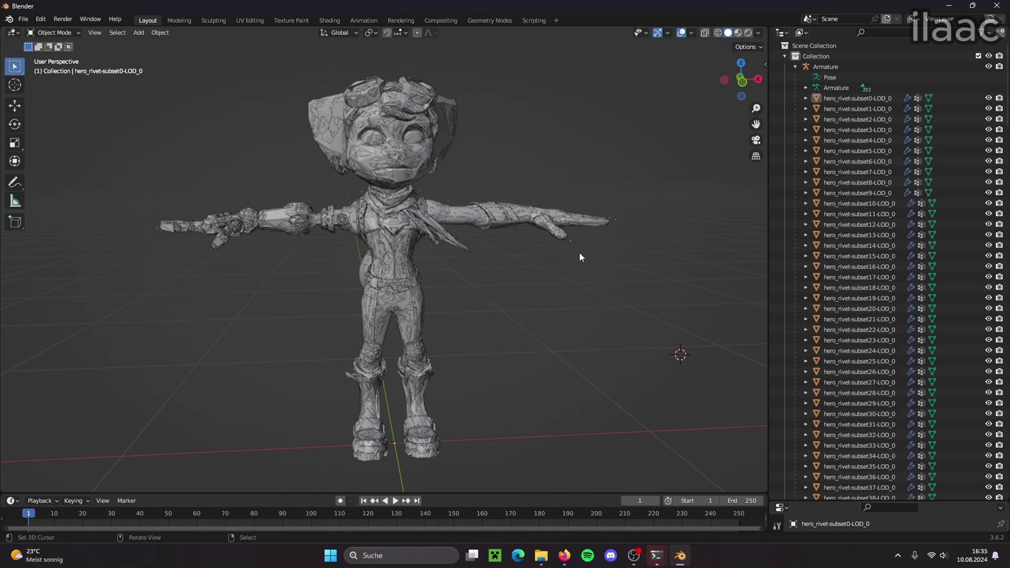
scroll(580, 256, down, 1)
scroll(579, 254, down, 4)
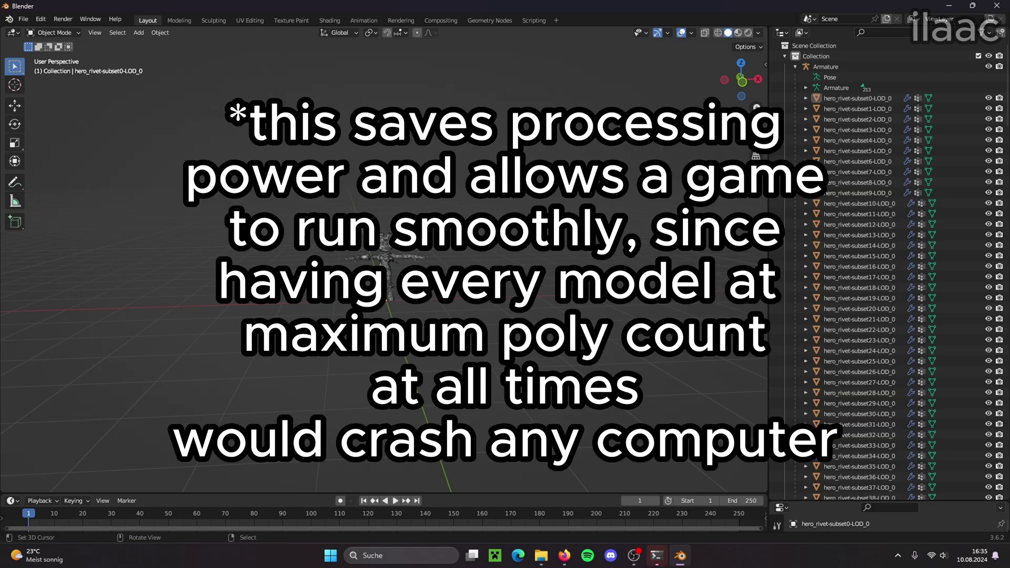
scroll(555, 285, up, 6)
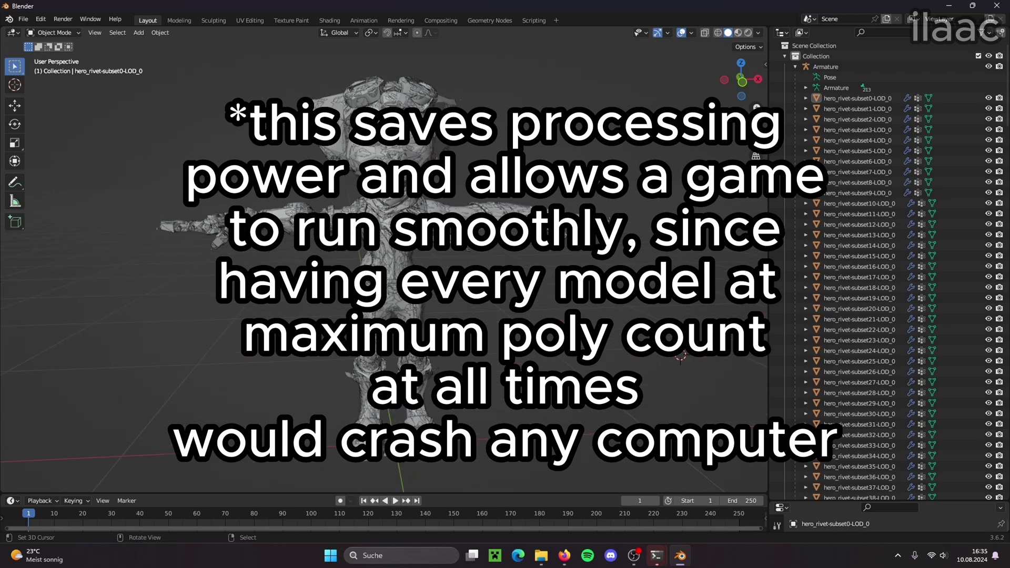
middle_drag(605, 348, 624, 345)
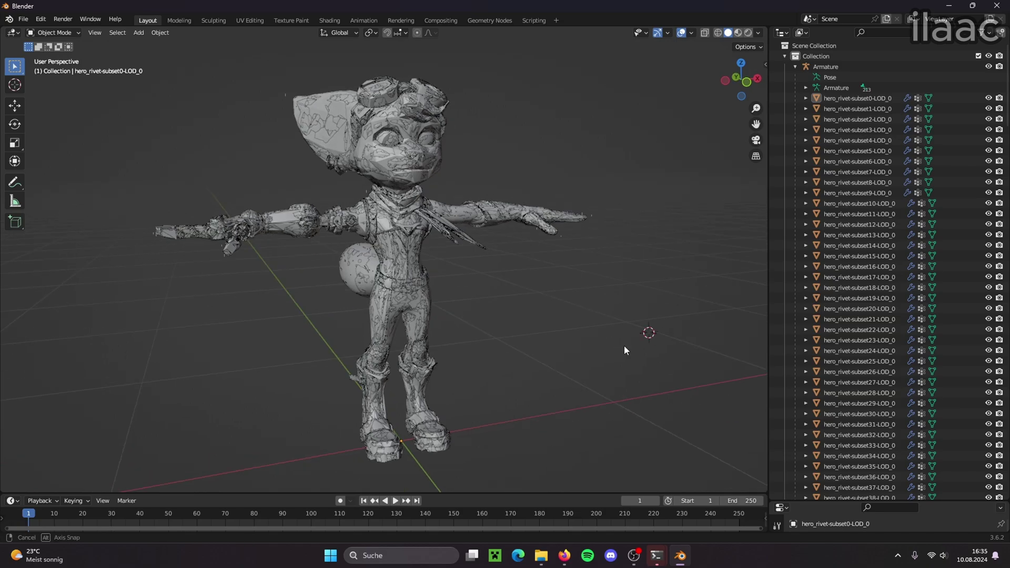
Widen the outliner and browse the hero_rivet subset LOD_0 and LOD_1 objects under the Armature
drag(768, 334, 712, 335)
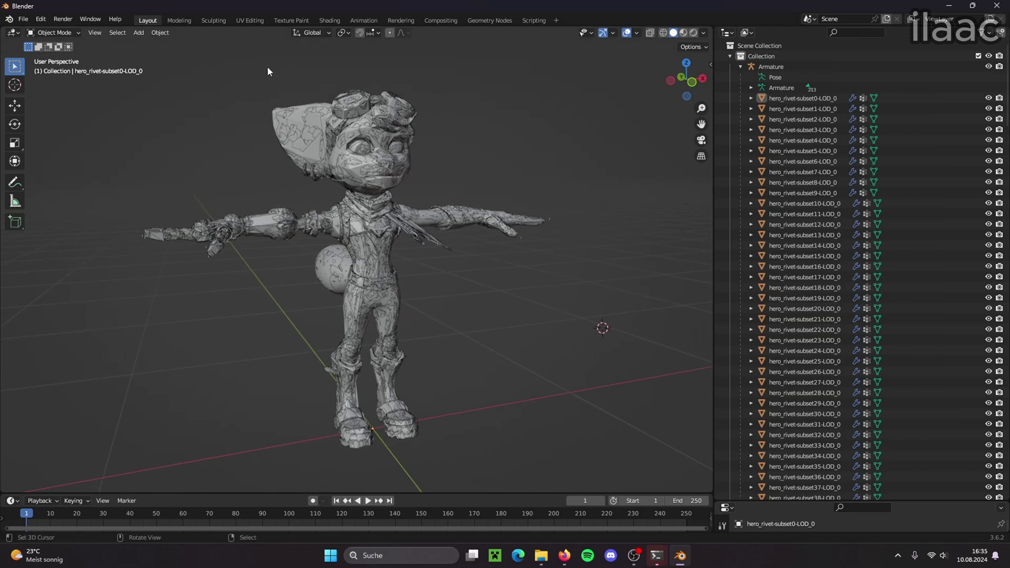
scroll(765, 285, down, 2)
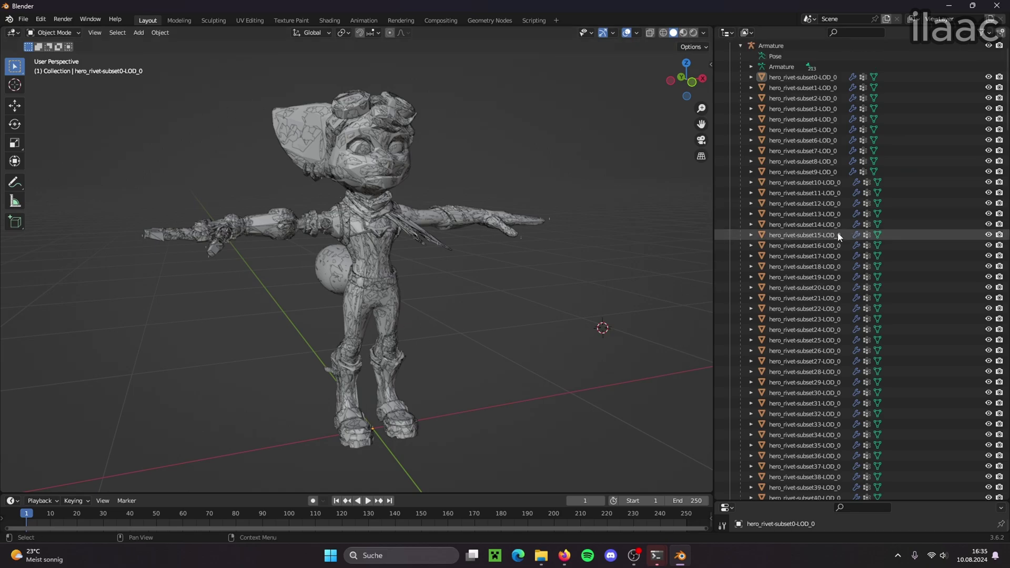
scroll(837, 226, up, 1)
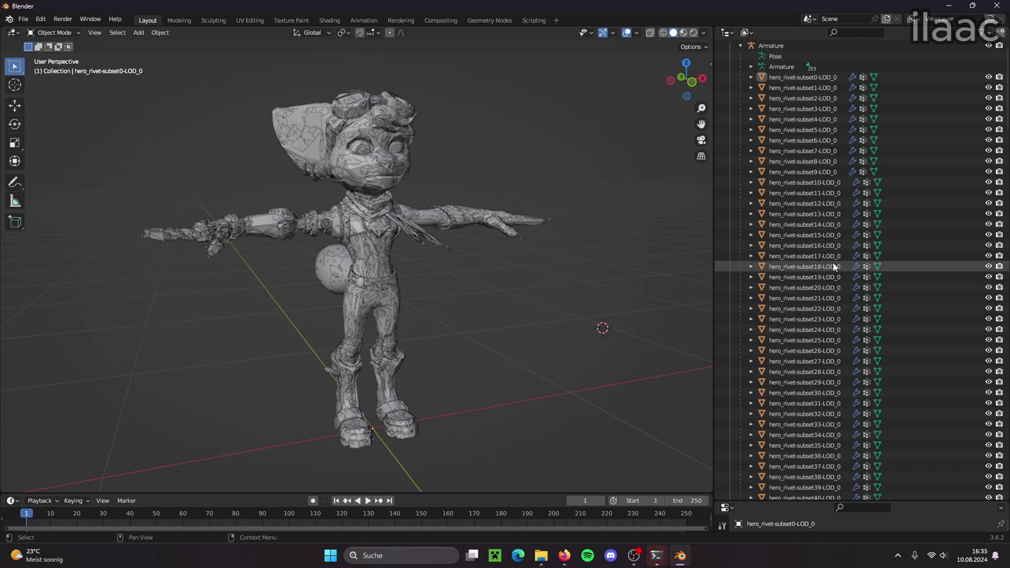
scroll(749, 304, down, 9)
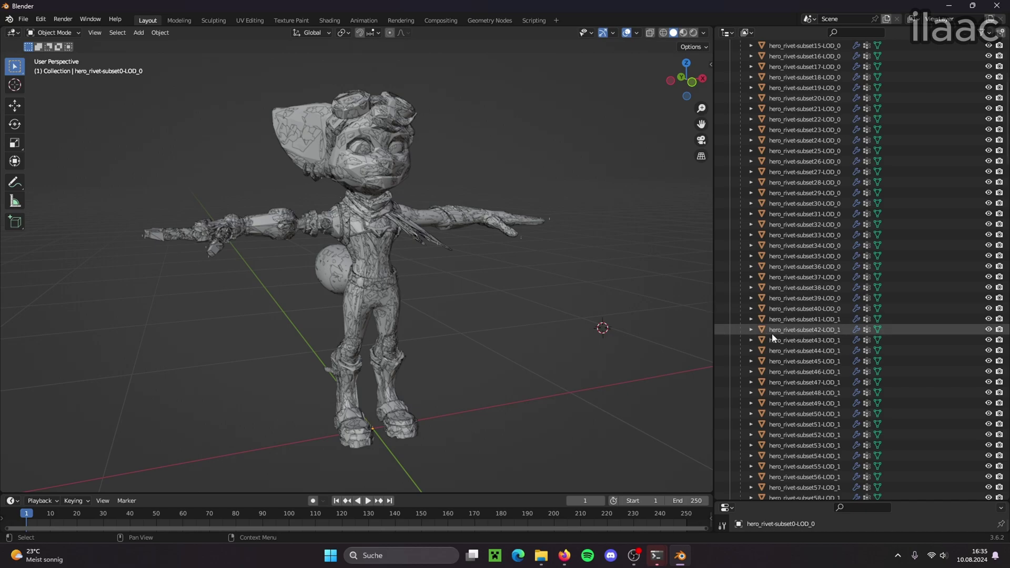
Delete the lower-detail LOD_1 objects, from hero_rivet-subset41-LOD_1 down, and collapse the Armature
click(812, 320)
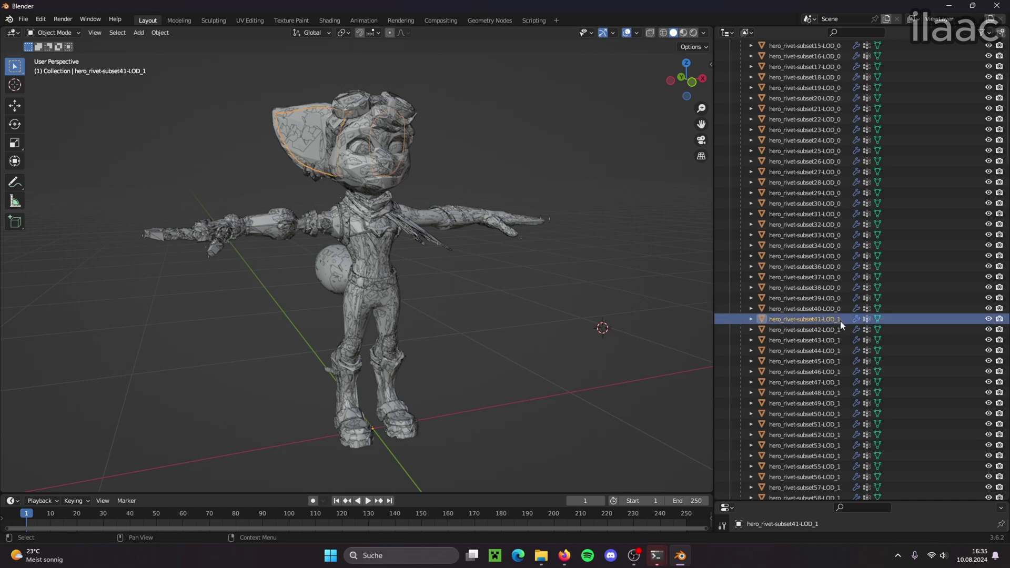
drag(1007, 132, 894, 505)
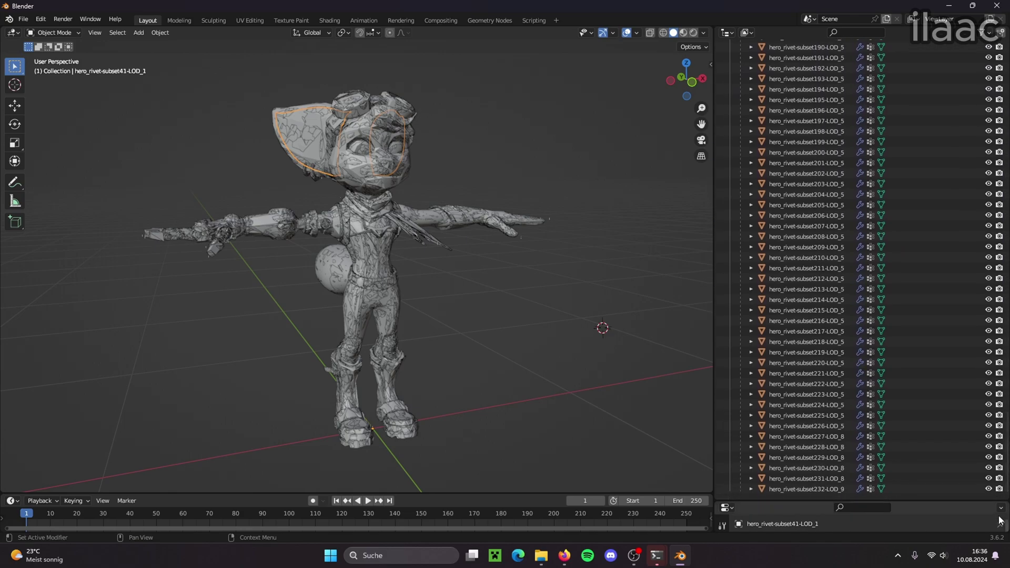
shift+click(824, 489)
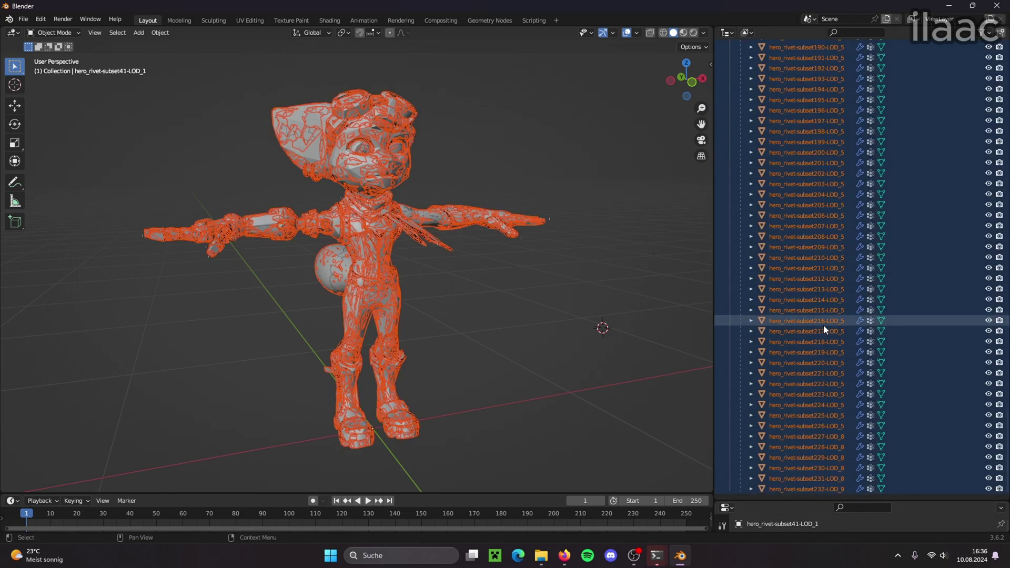
key(Delete)
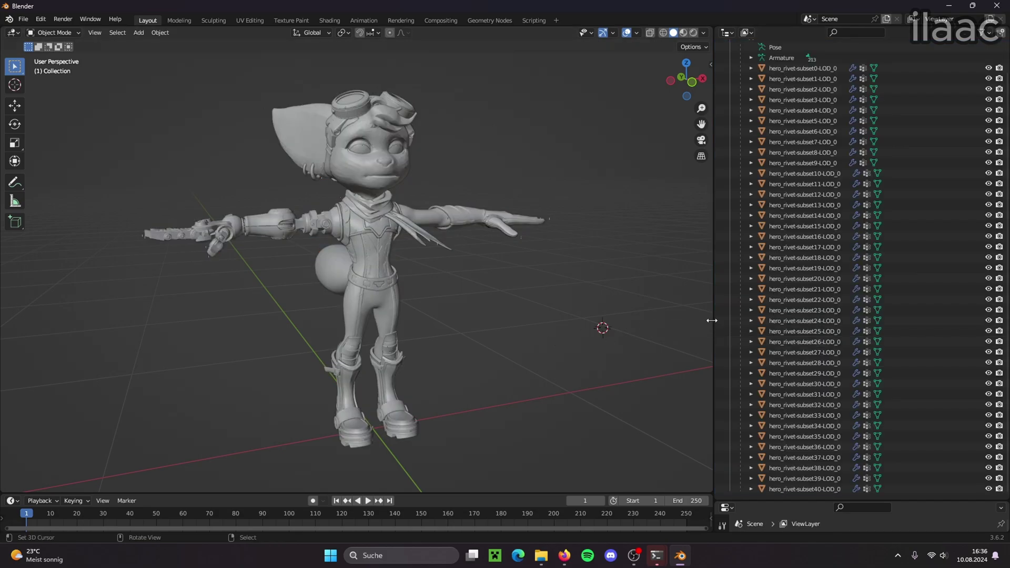
scroll(725, 261, up, 3)
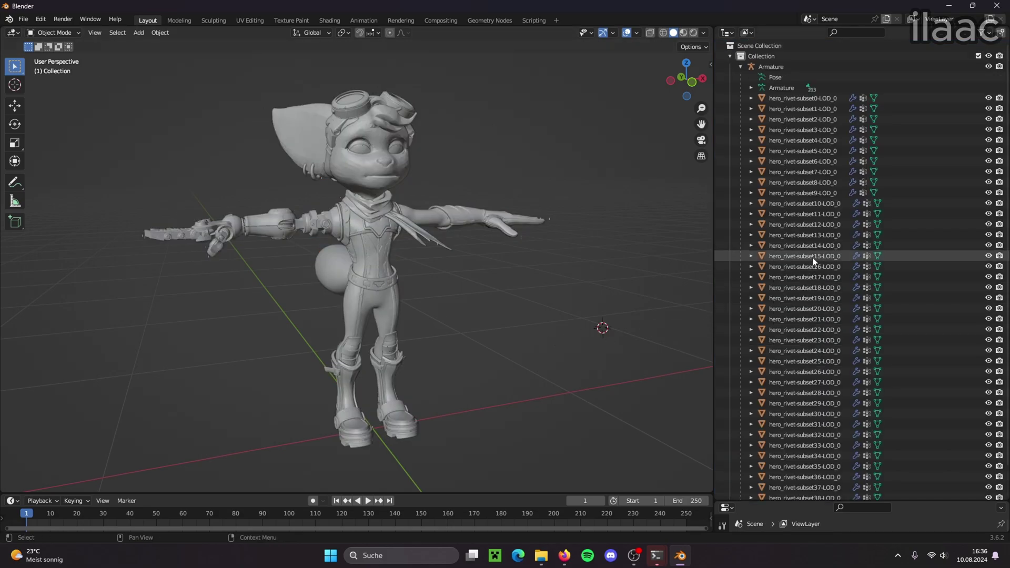
click(740, 67)
Enlarge the 3D view and orbit to a level front view of the character
shift+right_click(601, 219)
scroll(581, 326, up, 2)
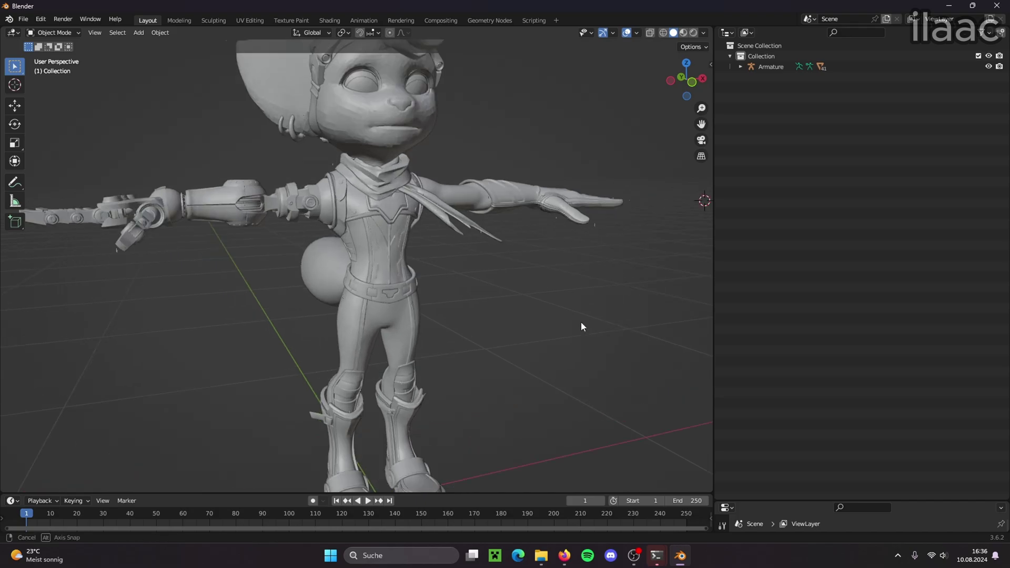
mouse_move(579, 326)
middle_down()
mouse_move(509, 331)
mouse_move(572, 324)
middle_up()
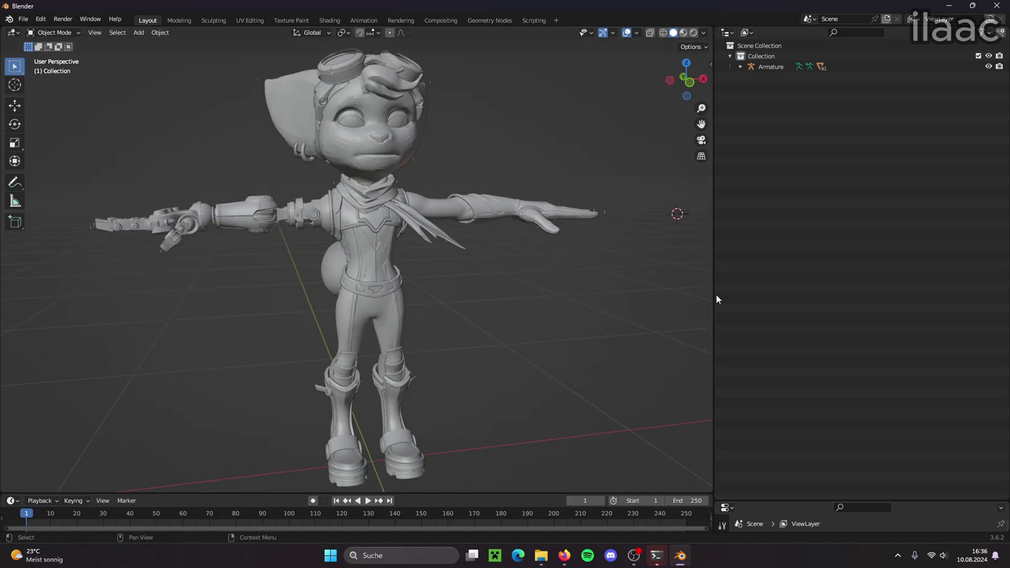
drag(715, 294, 838, 297)
scroll(613, 304, down, 2)
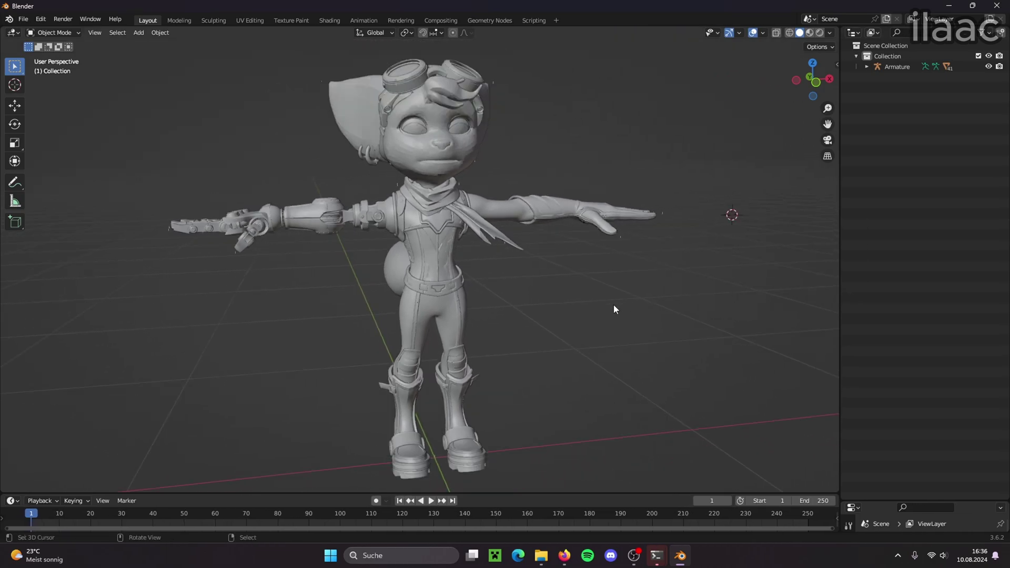
middle_drag(613, 304, 582, 314)
scroll(621, 292, down, 1)
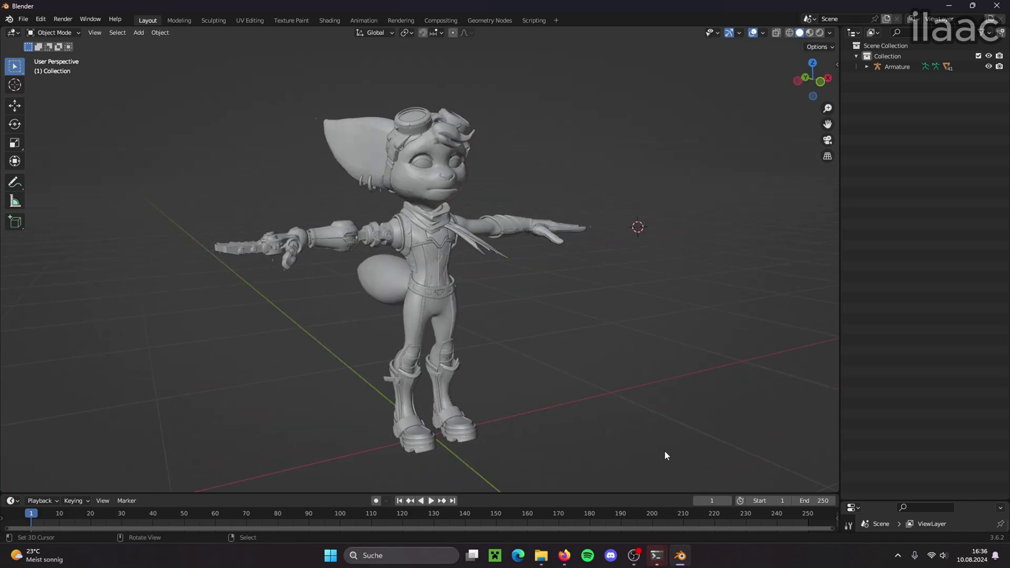
middle_drag(664, 455, 642, 279)
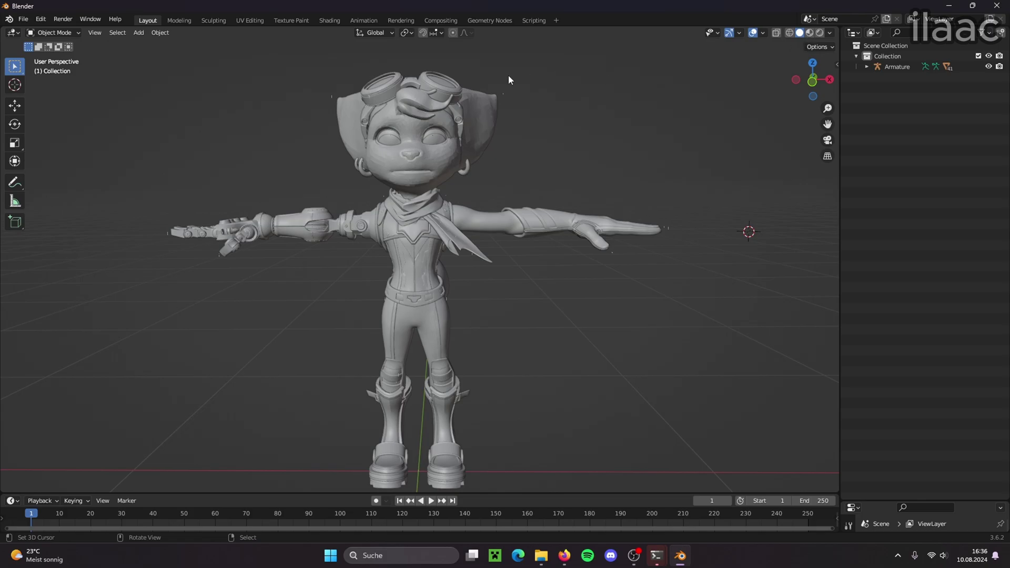
Switch to Material Preview shading and orbit around the now white Rivet model
click(809, 32)
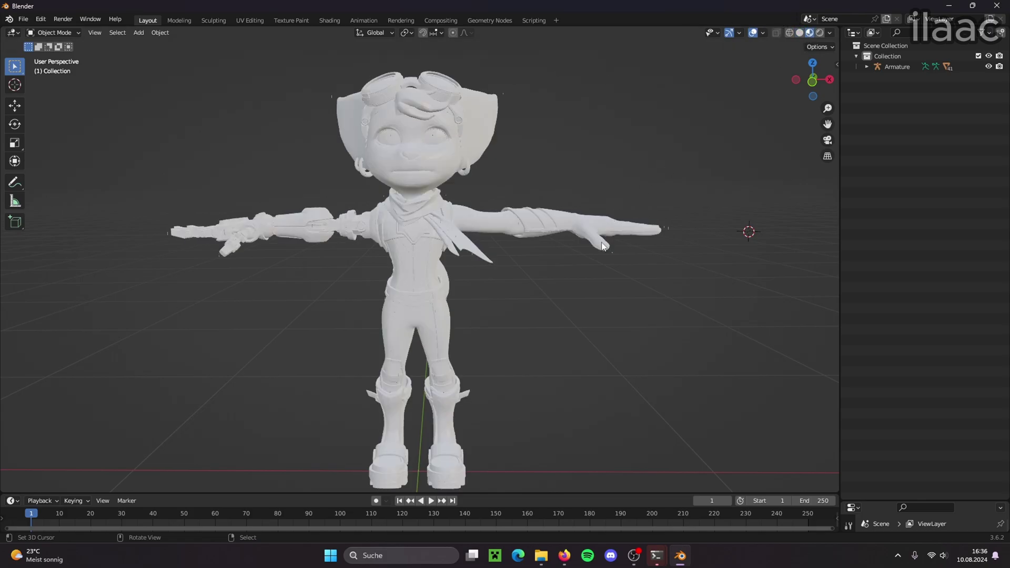
middle_drag(514, 279, 561, 285)
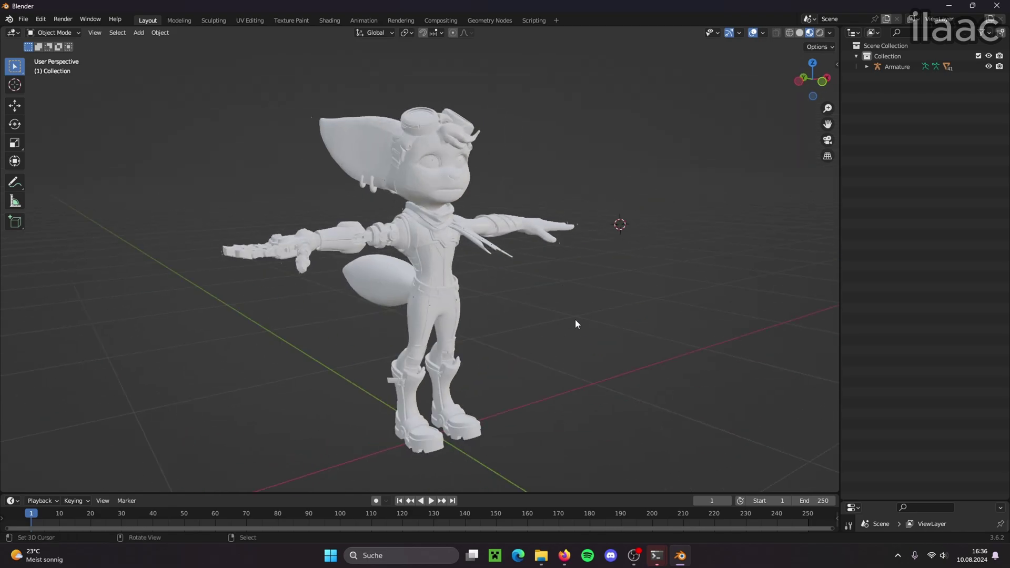
mouse_move(600, 322)
middle_down()
mouse_move(528, 323)
mouse_move(582, 315)
middle_up()
scroll(582, 315, down, 1)
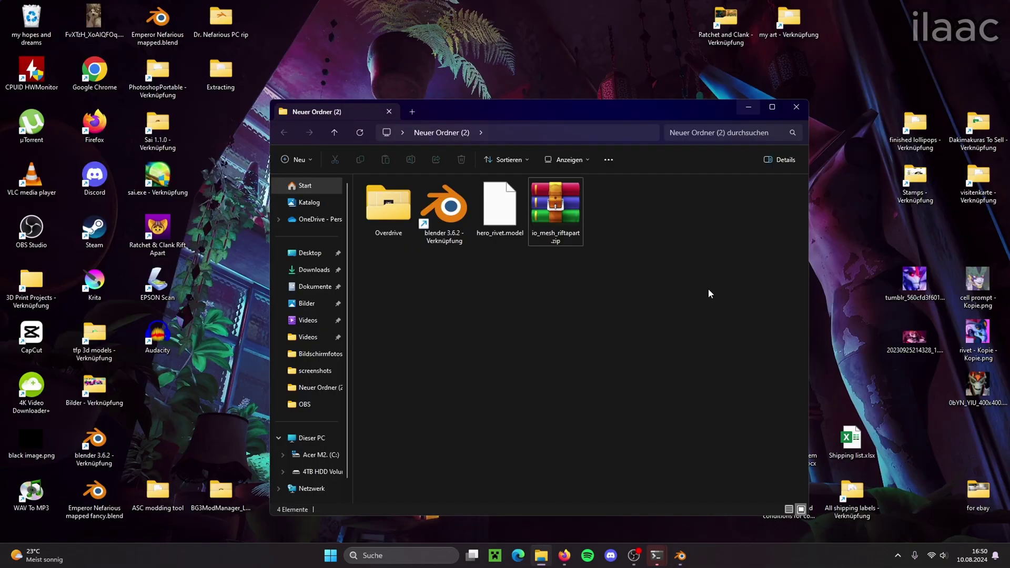
Change the assets browser search from 'rivet .model' to 'rivet .texture' and run it
click(565, 560)
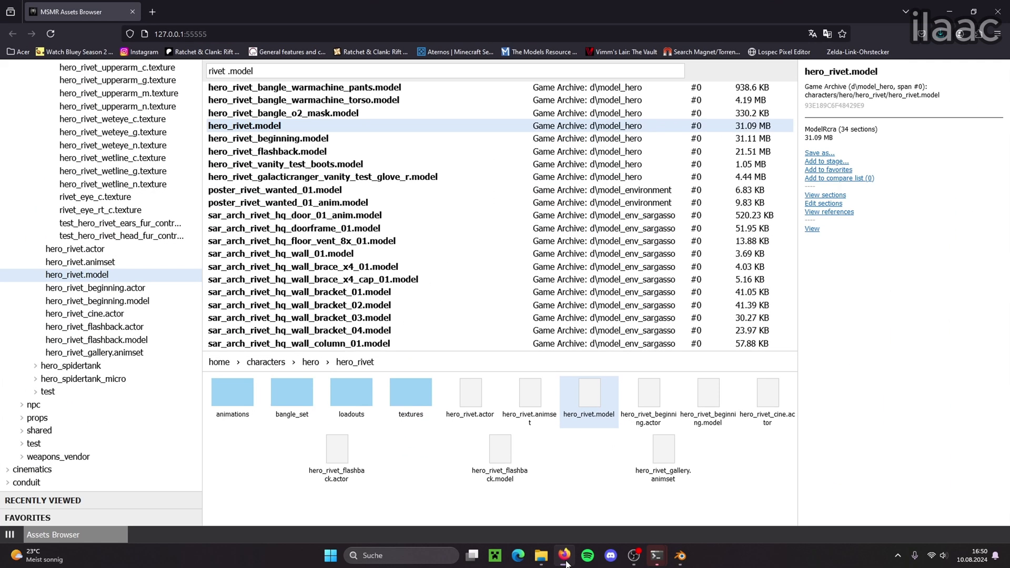
click(271, 73)
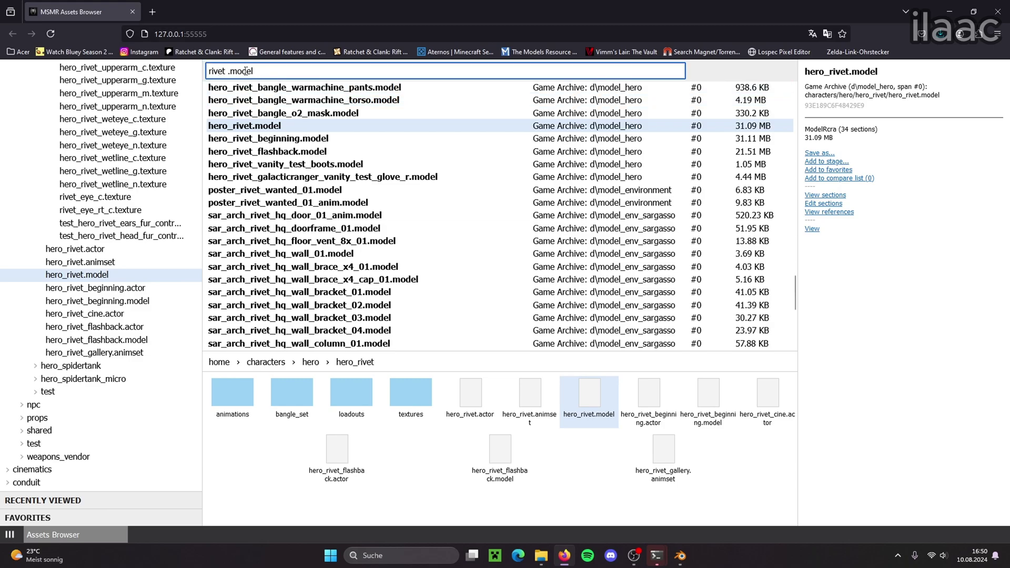
drag(254, 71, 232, 76)
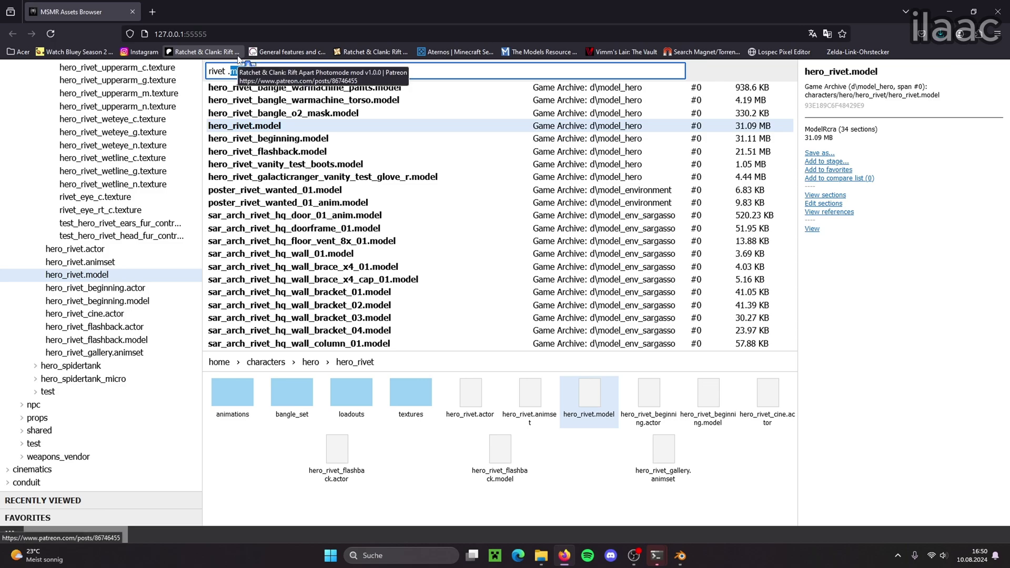
text(texure)
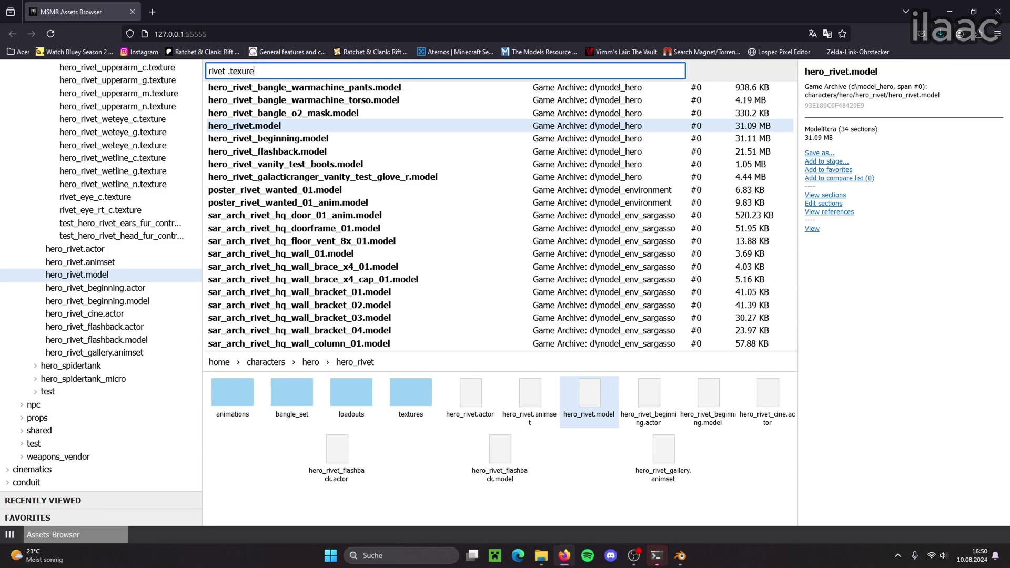
key(Return)
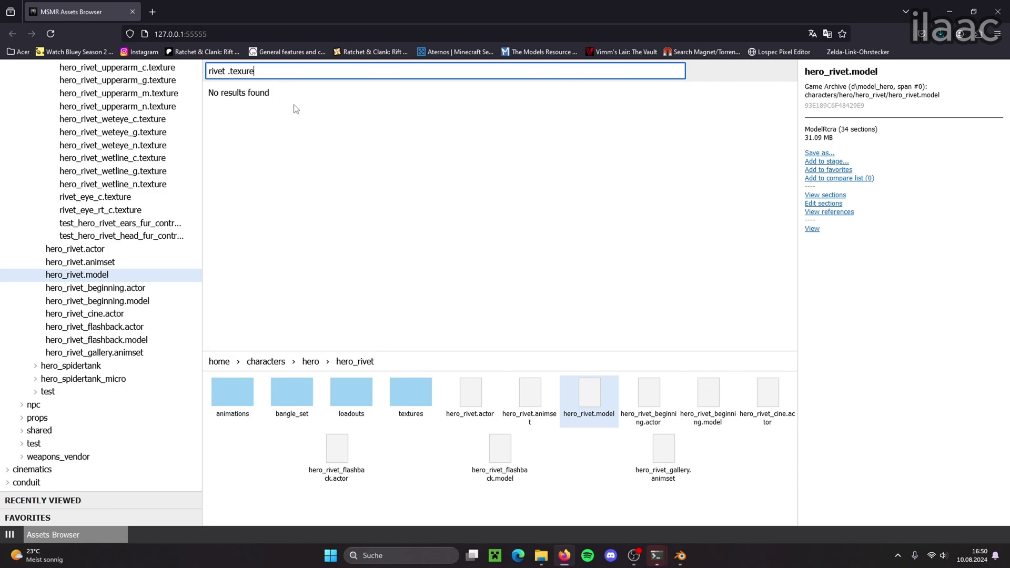
click(242, 70)
text(t)
click(276, 67)
key(Return)
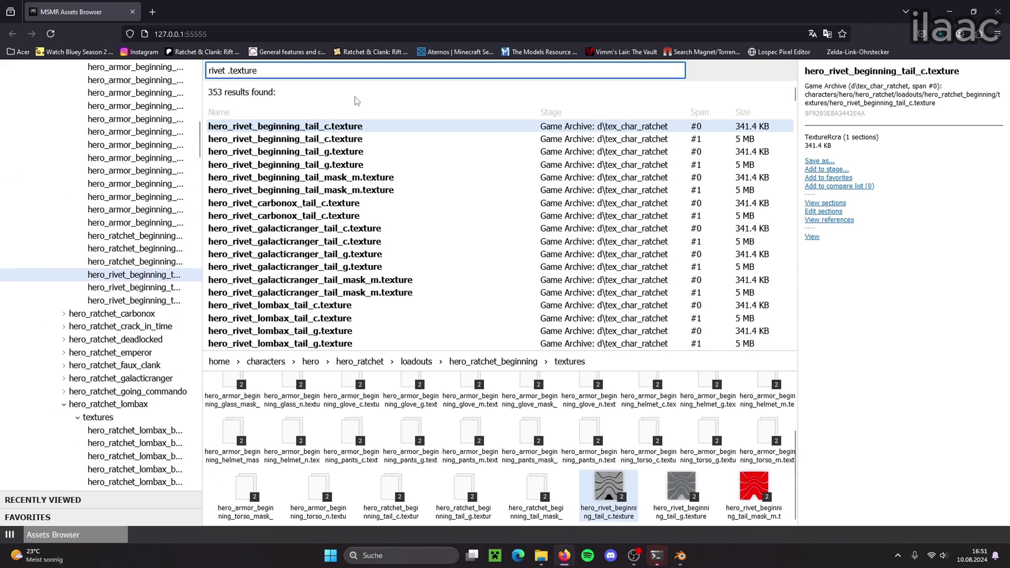
Inspect the beginning_tail_g, beginning_tail_mask_m and lombax_tail_n texture results
click(372, 152)
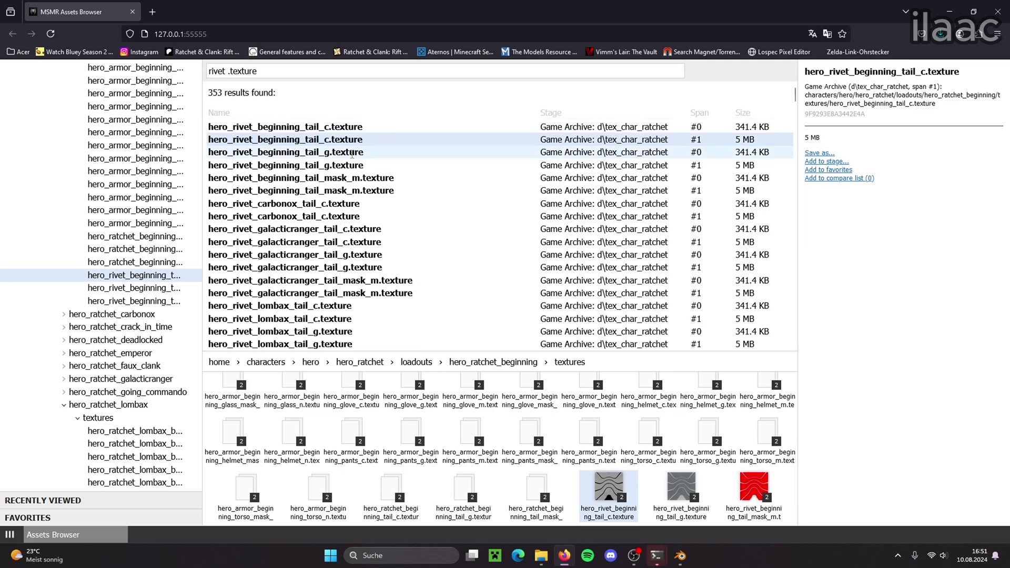
click(354, 178)
scroll(327, 241, down, 3)
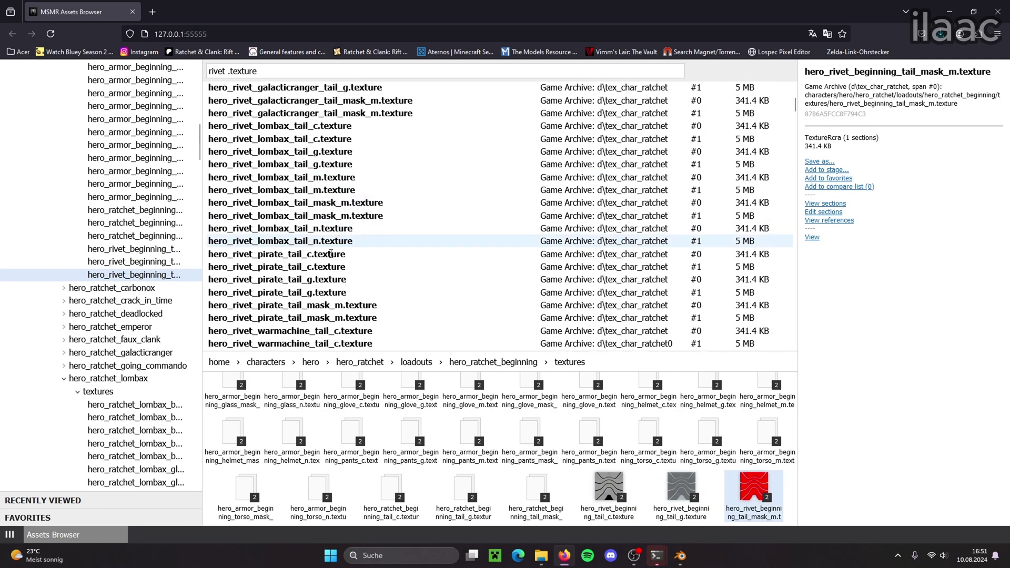
click(327, 241)
scroll(461, 233, up, 4)
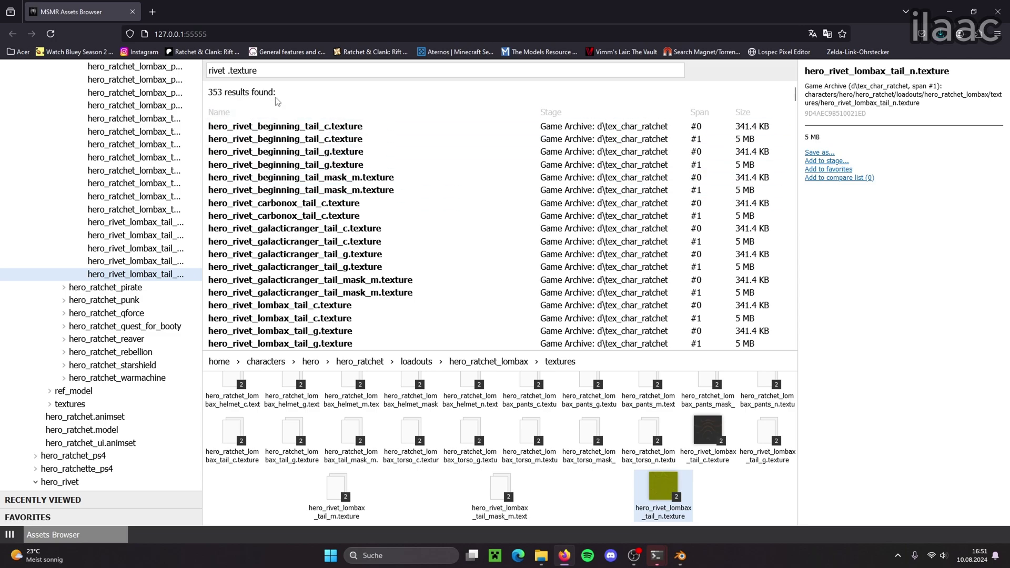
Reselect hero_rivet_beginning_tail_c.texture and insert 'glove' after 'rivet' in the query
click(301, 71)
click(313, 128)
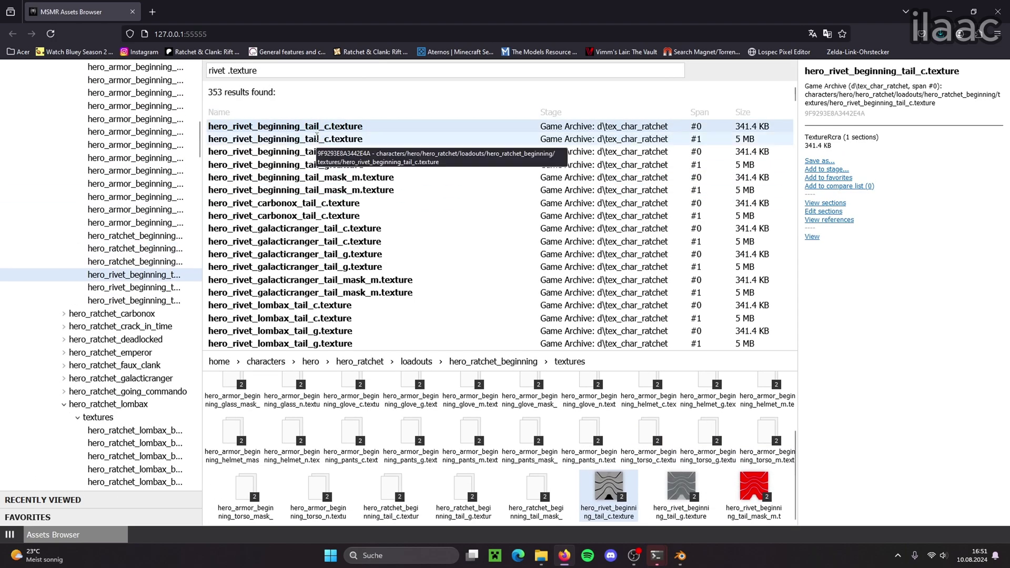
click(227, 71)
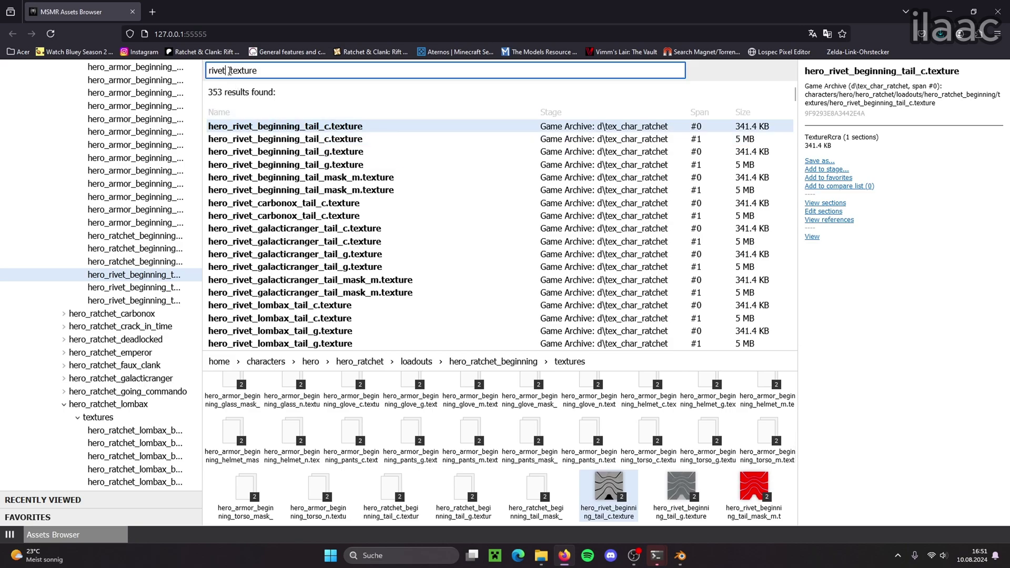
text(glove)
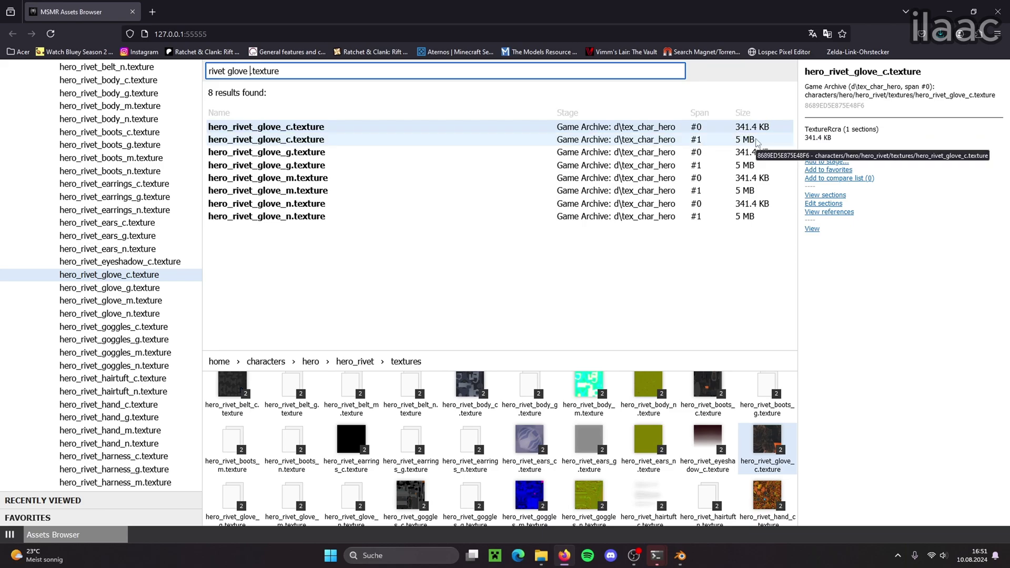
View the 5 MB and 341.4 KB spans of hero_rivet_glove_c.texture
click(437, 141)
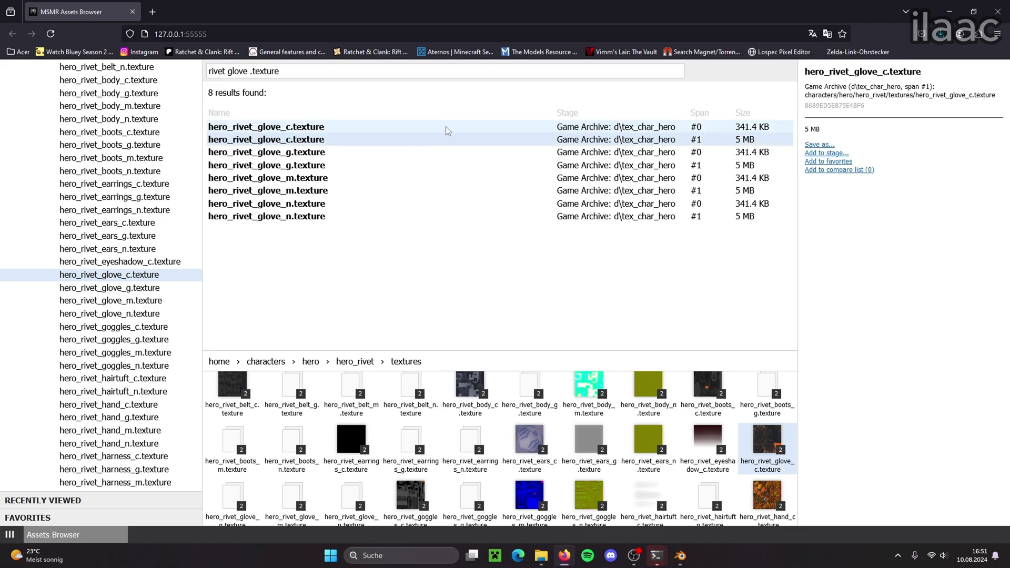
click(446, 127)
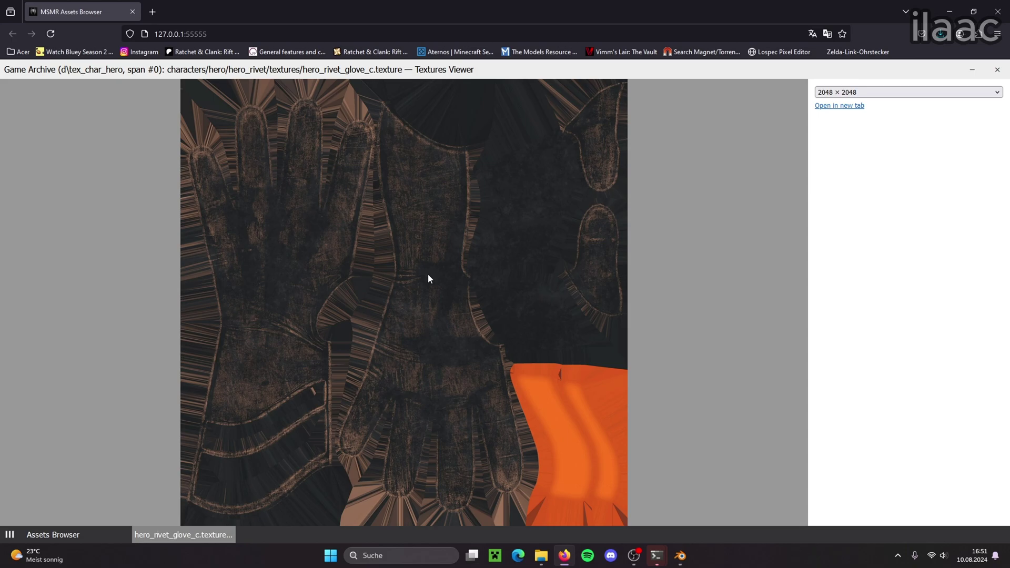
Save the 2048 × 2048 glove colour image as hero_rivet_glove_c.texture.png in Neuer Ordner (2)
right_click(428, 276)
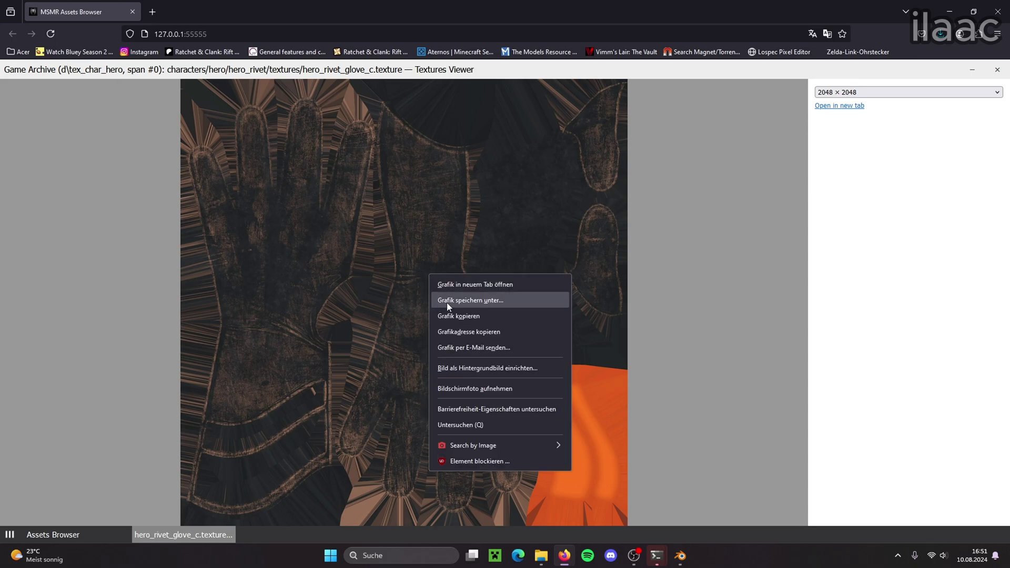
click(130, 191)
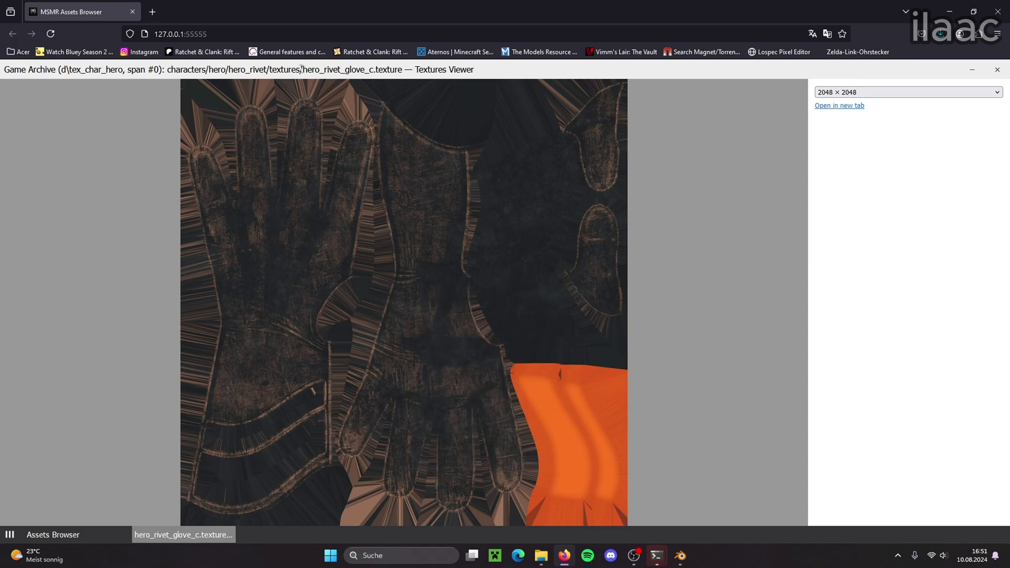
drag(302, 69, 403, 68)
key(ctrl+c)
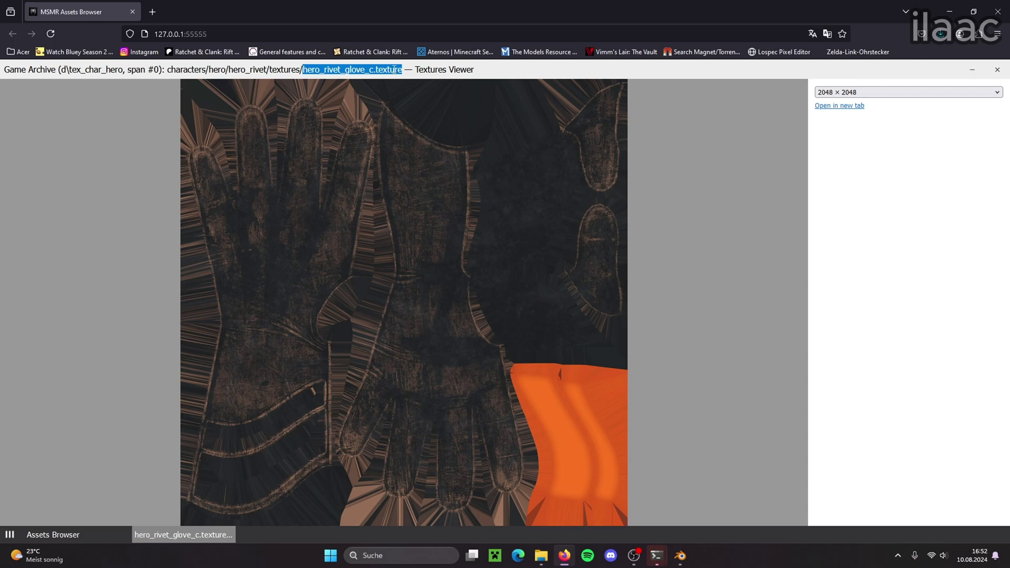
right_click(399, 232)
click(411, 258)
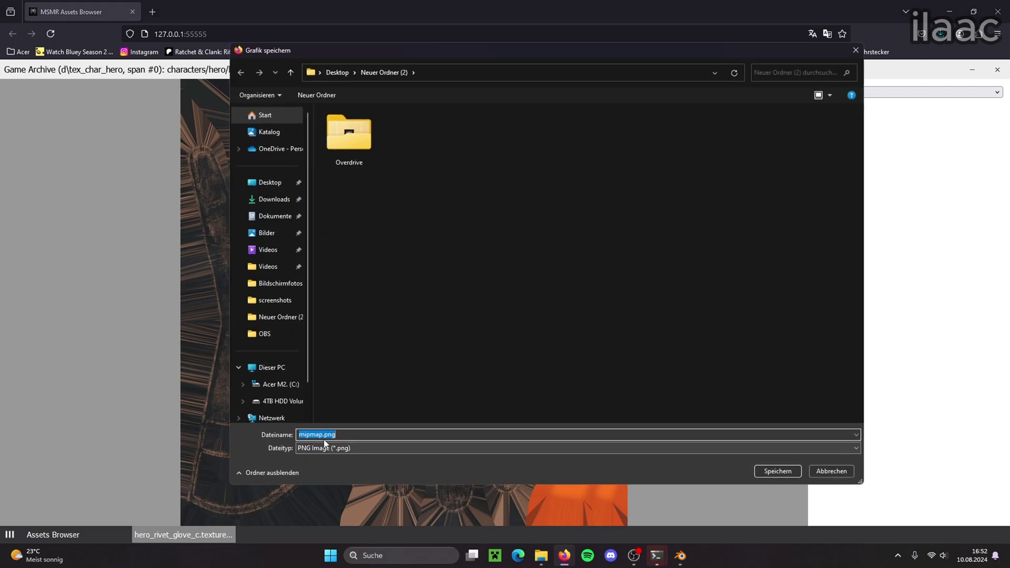
drag(323, 434, 296, 435)
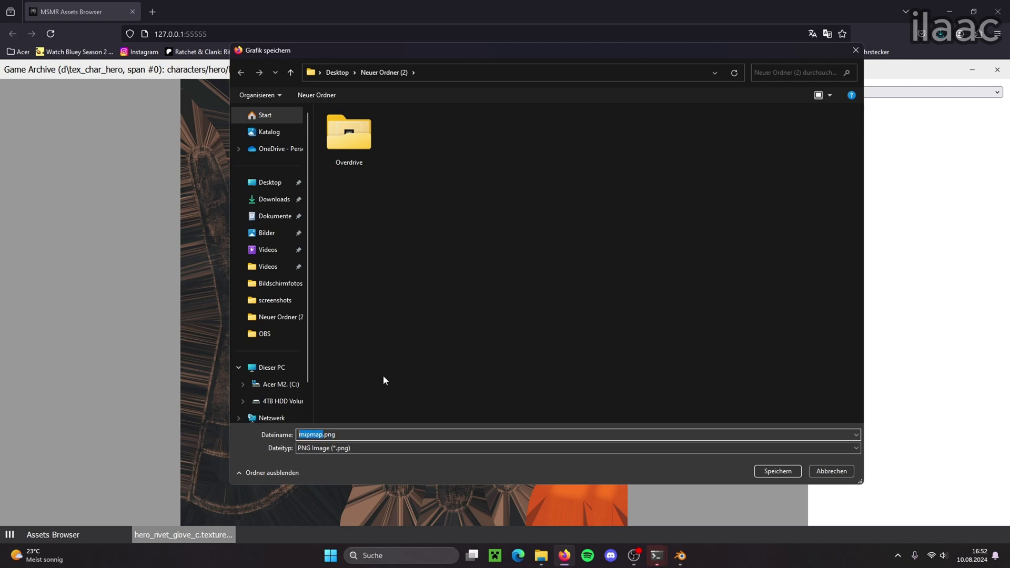
key(ctrl+v)
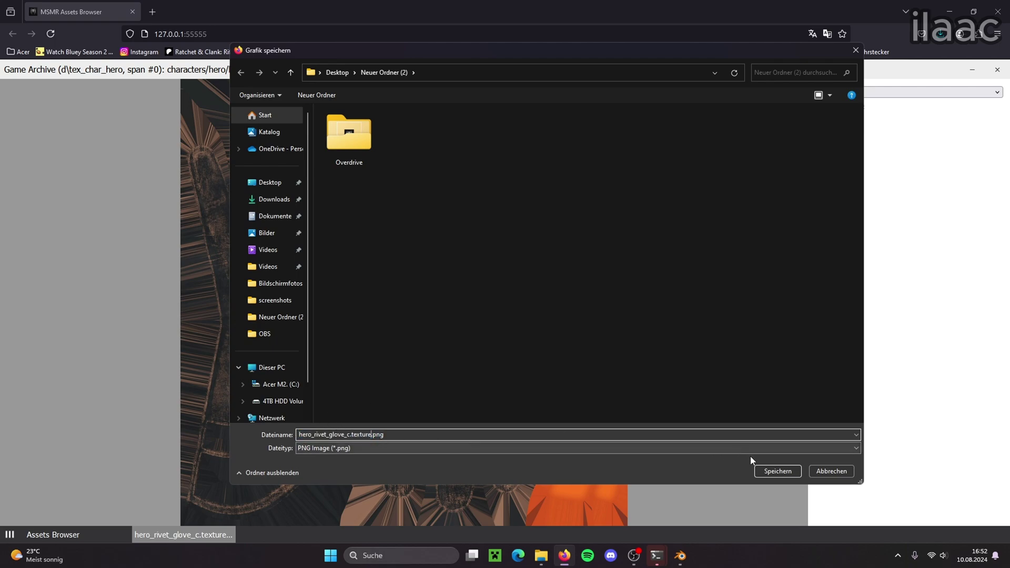
click(771, 470)
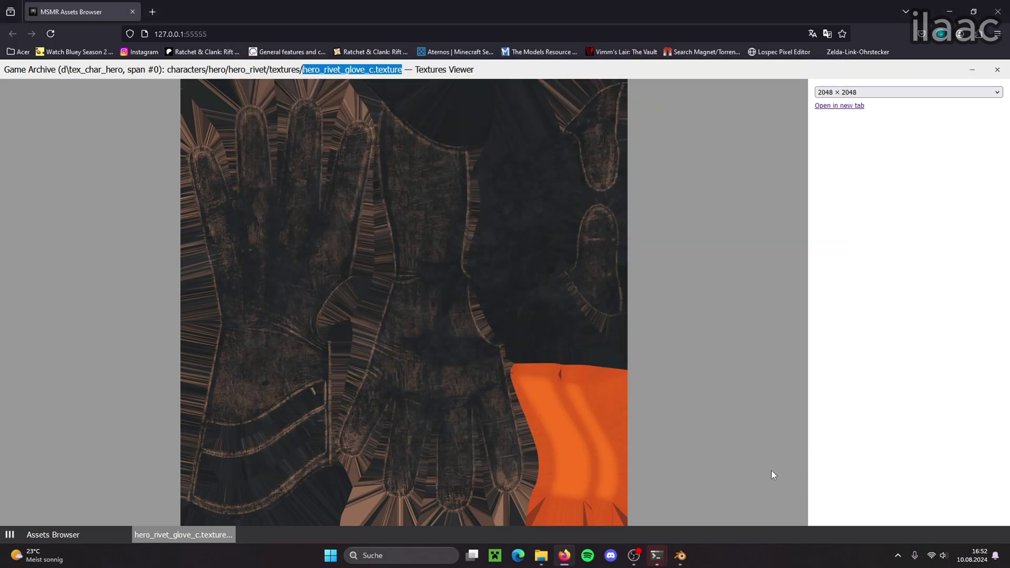
click(949, 11)
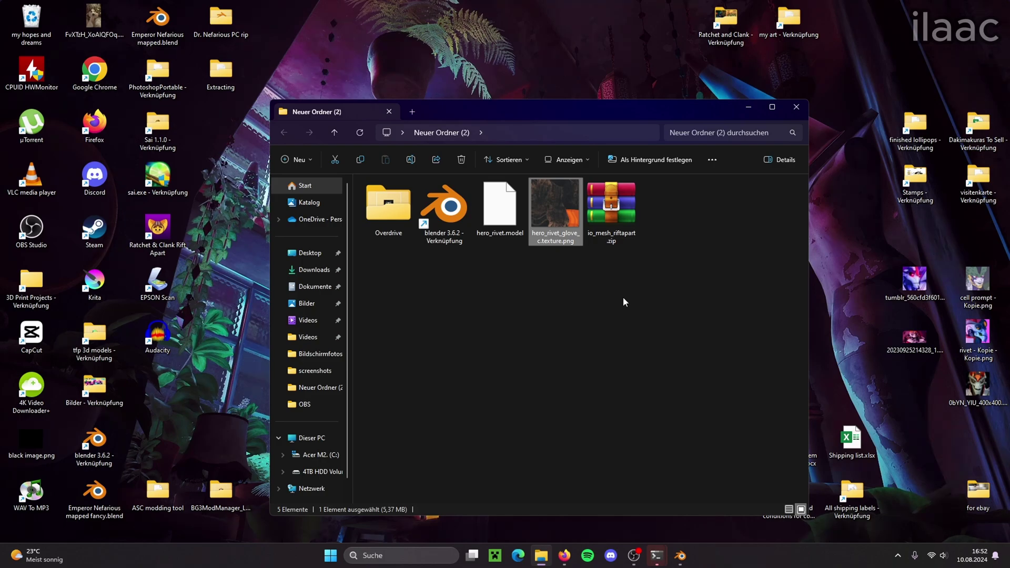
Check the size details of hero_rivet_glove_c.texture.png in Neuer Ordner (2)
mouse_move(553, 224)
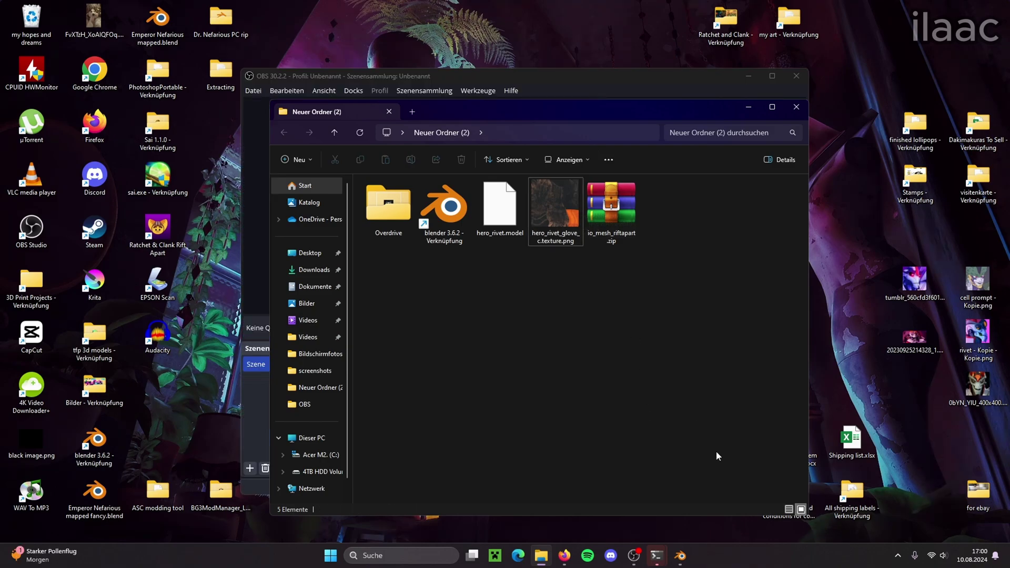
Back in Blender, select the glove mesh hero_rivet-subset20-LOD_0 and enlarge the properties editor
click(680, 556)
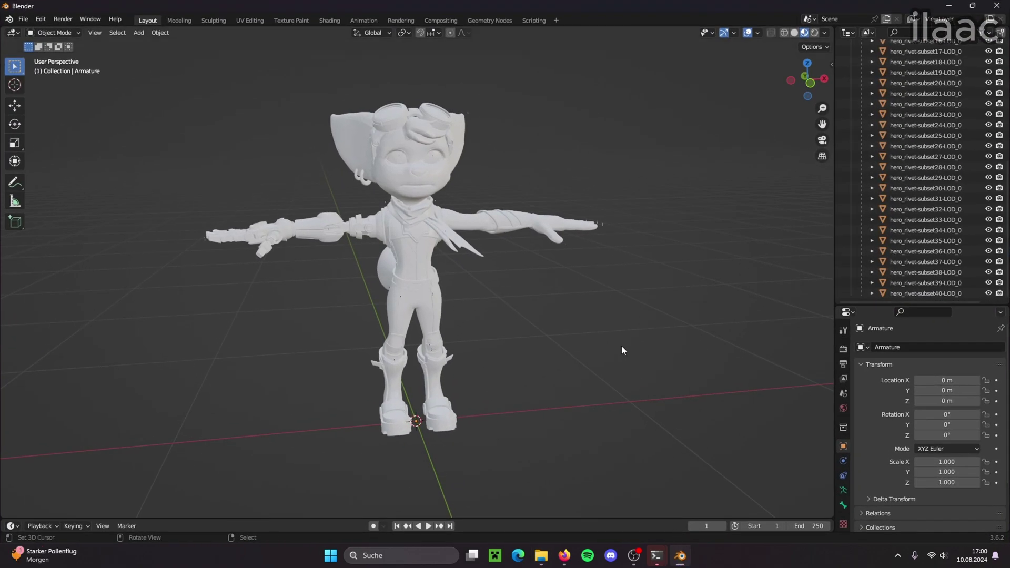
scroll(629, 341, up, 1)
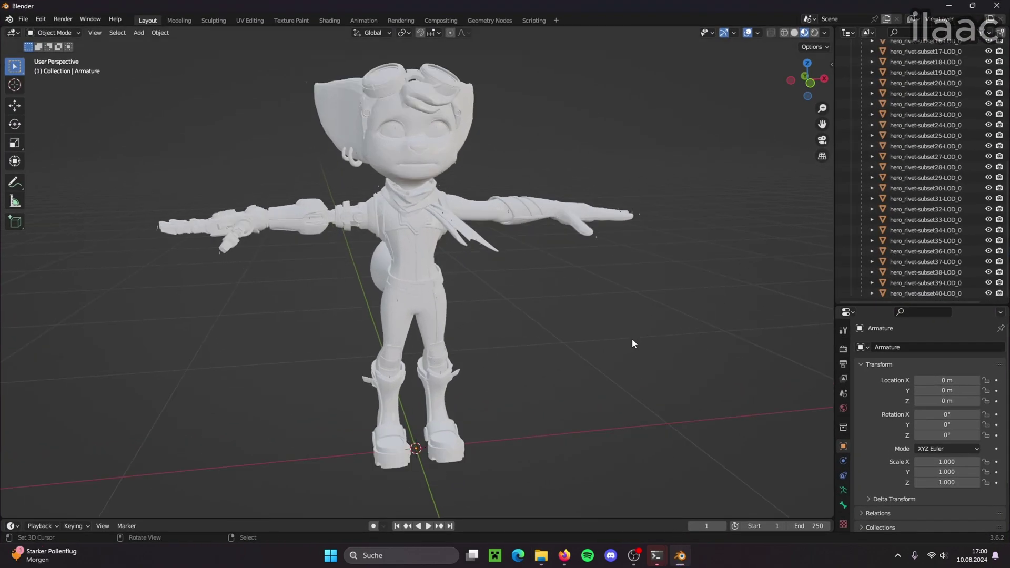
middle_drag(632, 338, 602, 295)
click(579, 235)
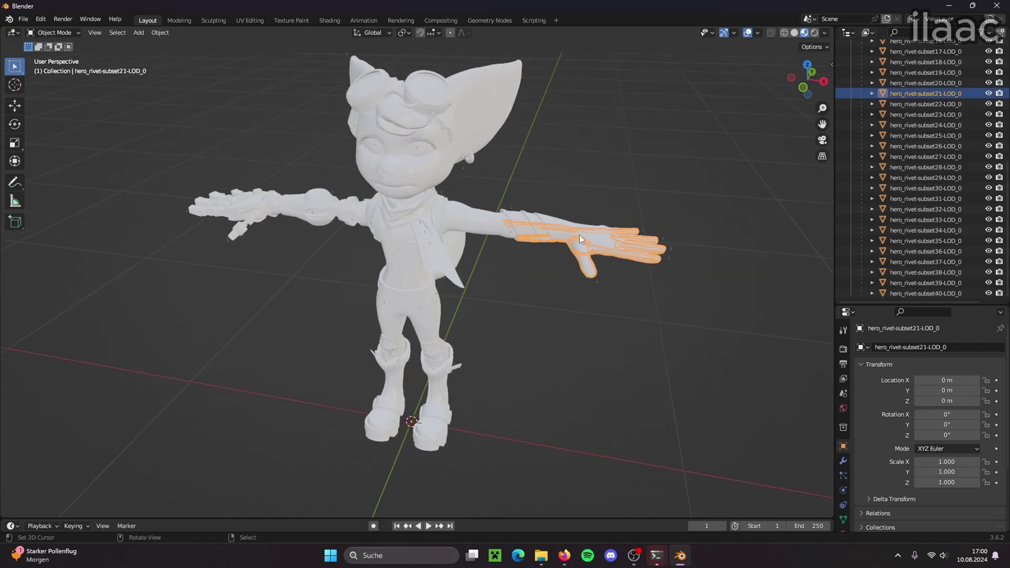
click(573, 226)
shift+middle_drag(573, 226, 568, 345)
scroll(514, 338, up, 4)
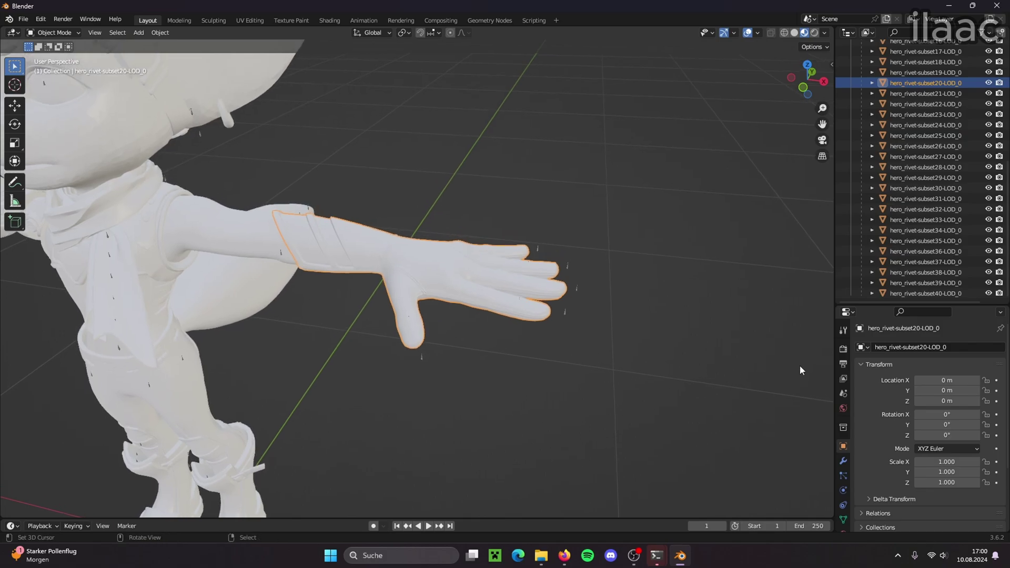
drag(860, 304, 861, 160)
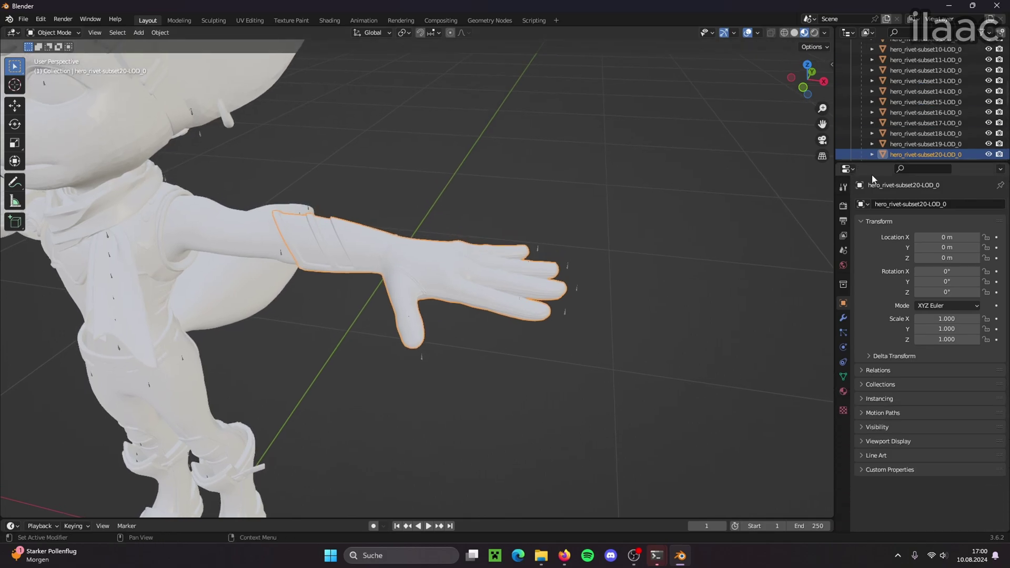
Show the glove's hero_Rivet_Glove material and switch it to Use Nodes
click(843, 394)
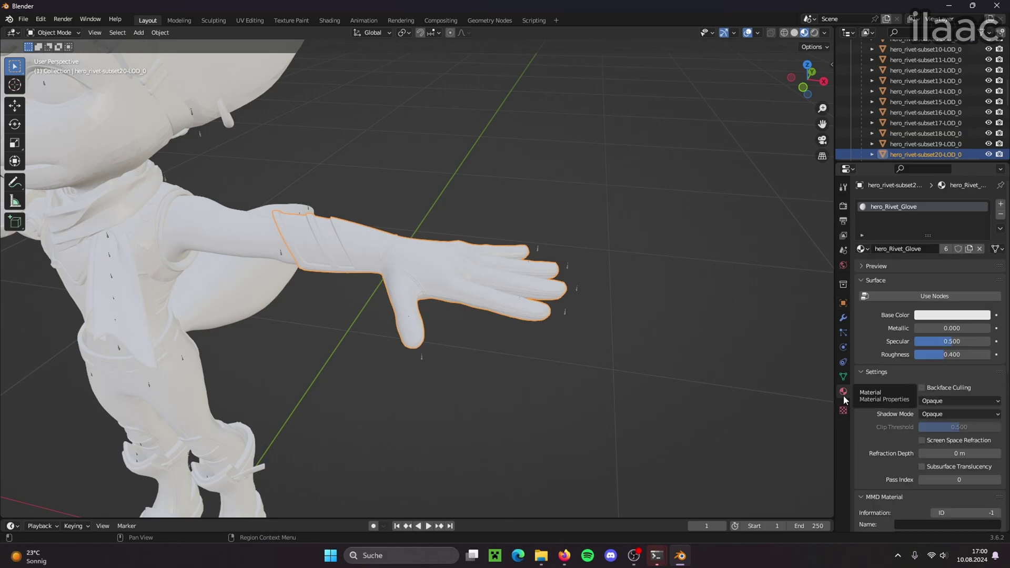
middle_drag(696, 330, 700, 327)
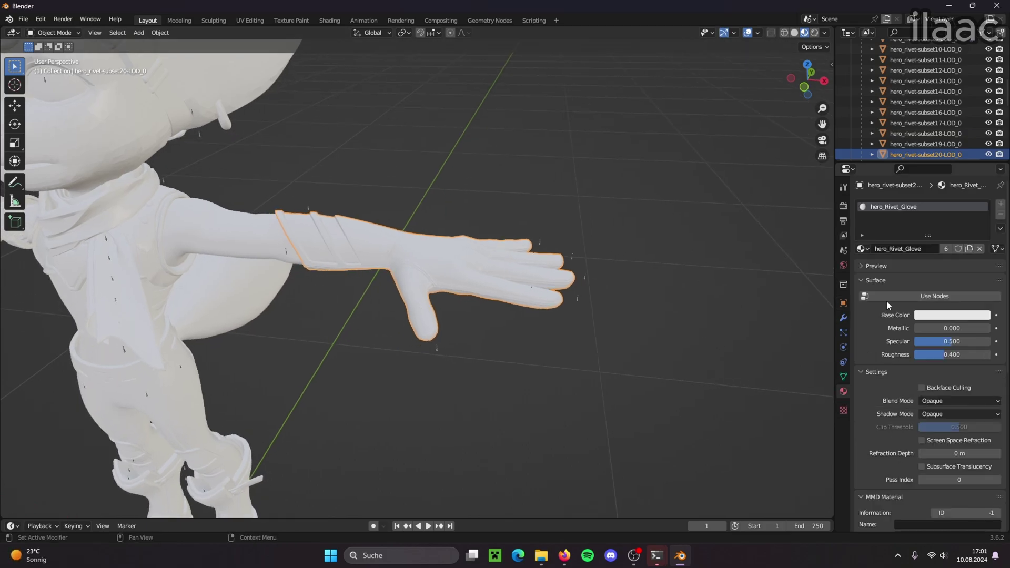
click(907, 297)
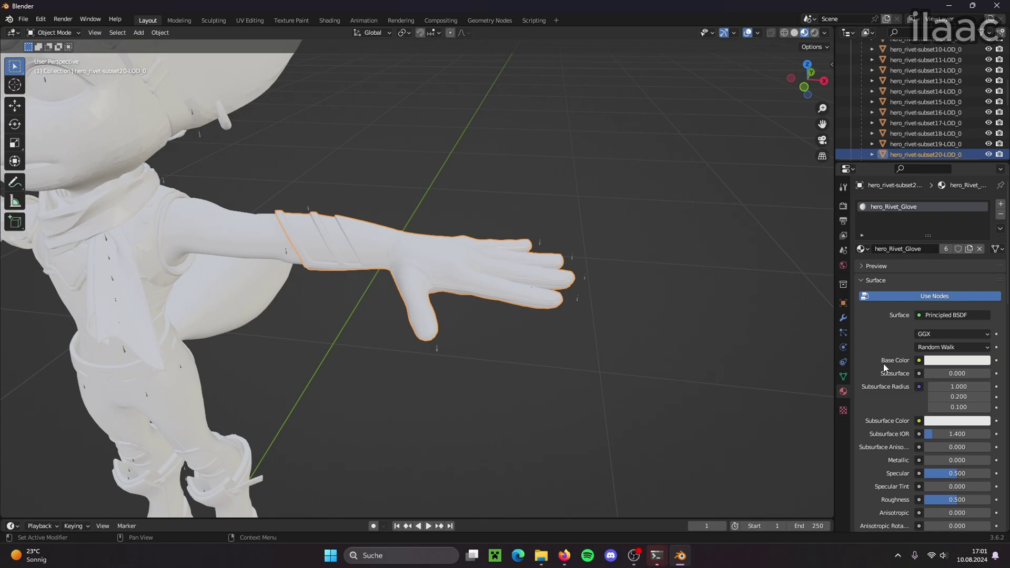
Feed Base Color from an Image Texture using hero_rivet_glove_c.texture.png from Neuer Ordner (2)
click(919, 361)
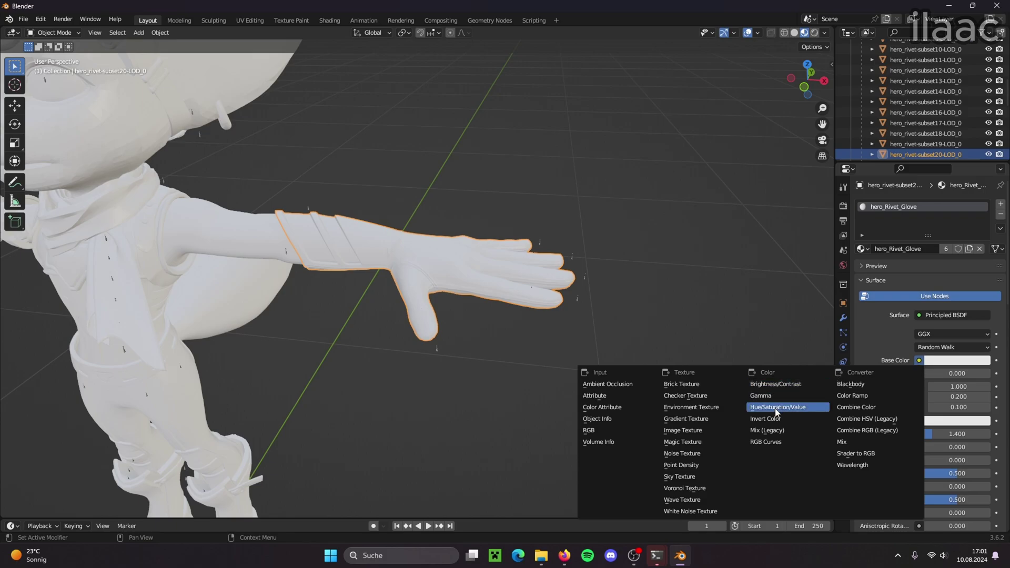
click(671, 435)
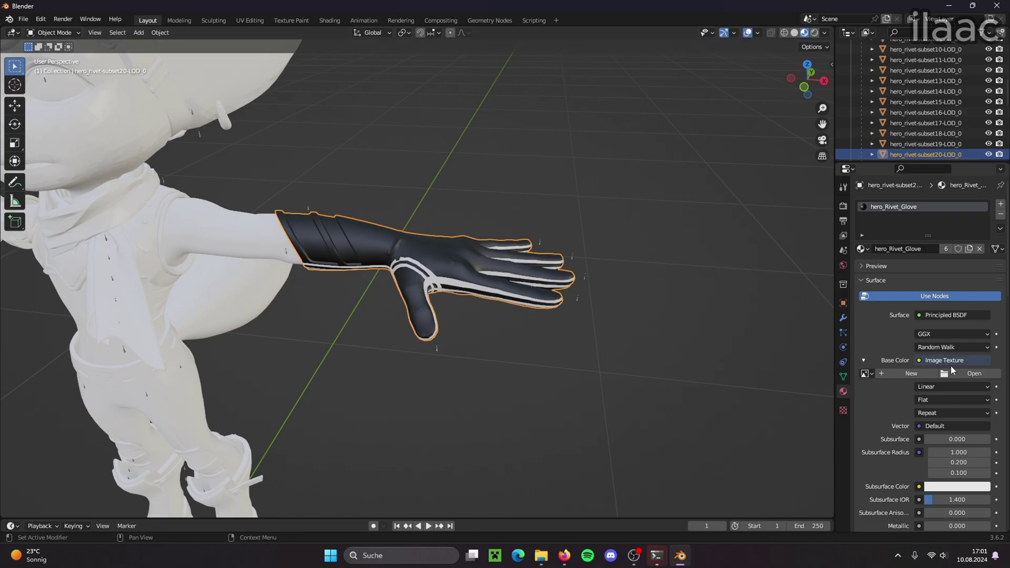
click(965, 374)
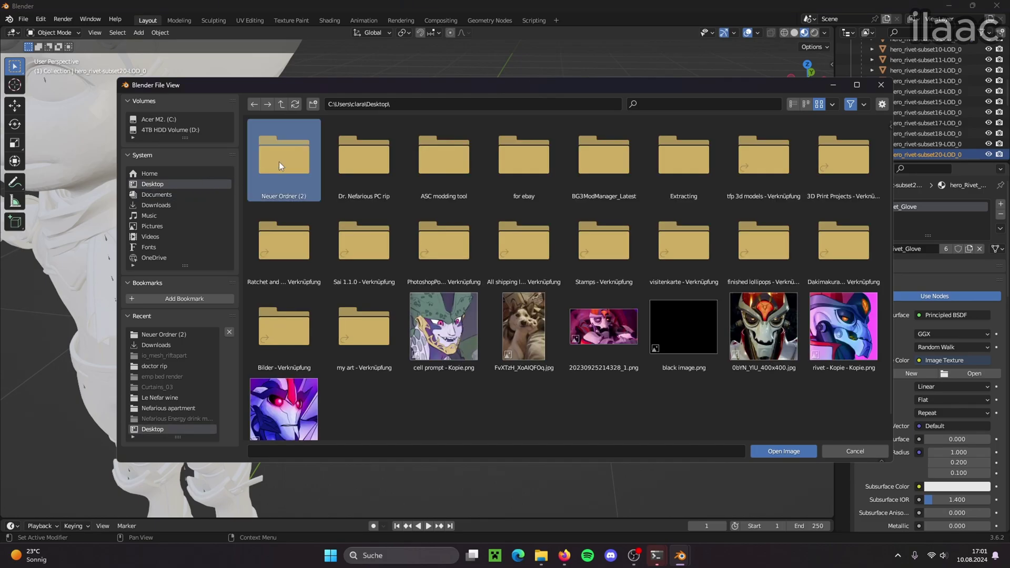
double_click(279, 162)
click(364, 164)
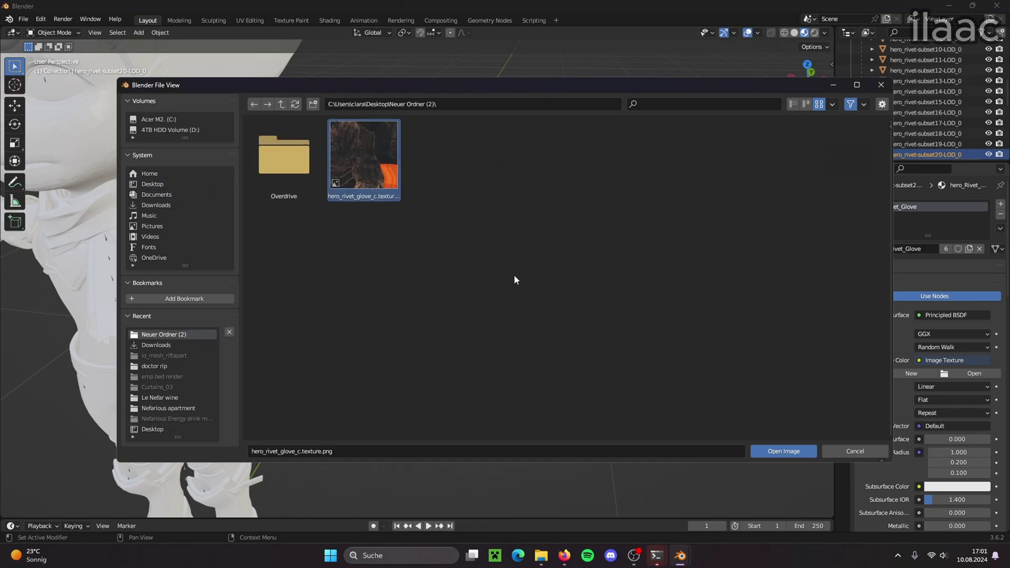
click(802, 453)
middle_drag(581, 343, 601, 368)
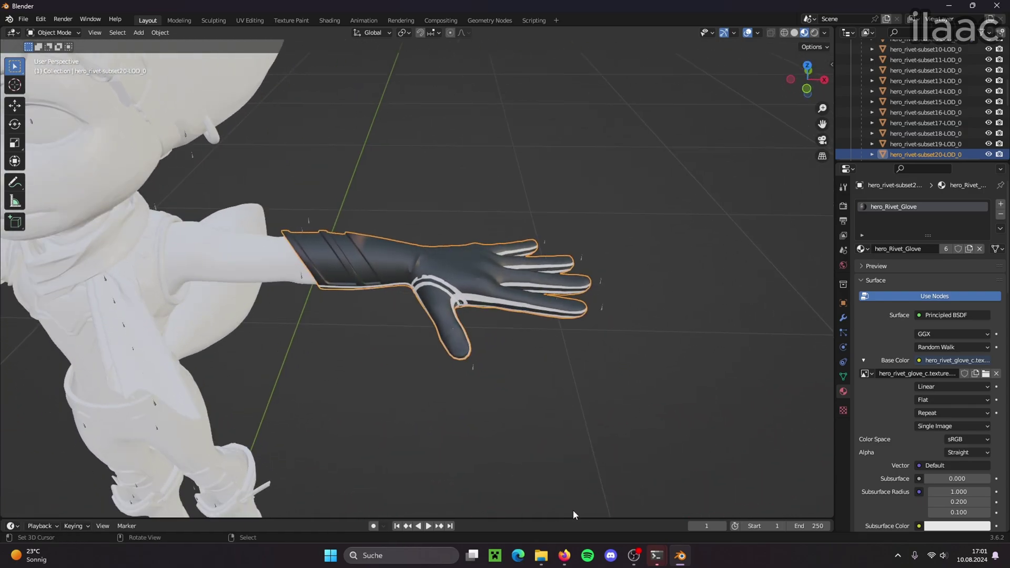
Turn the enlarged lower panel into a UV Editor and select the whole glove mesh in Edit Mode
drag(571, 519, 564, 327)
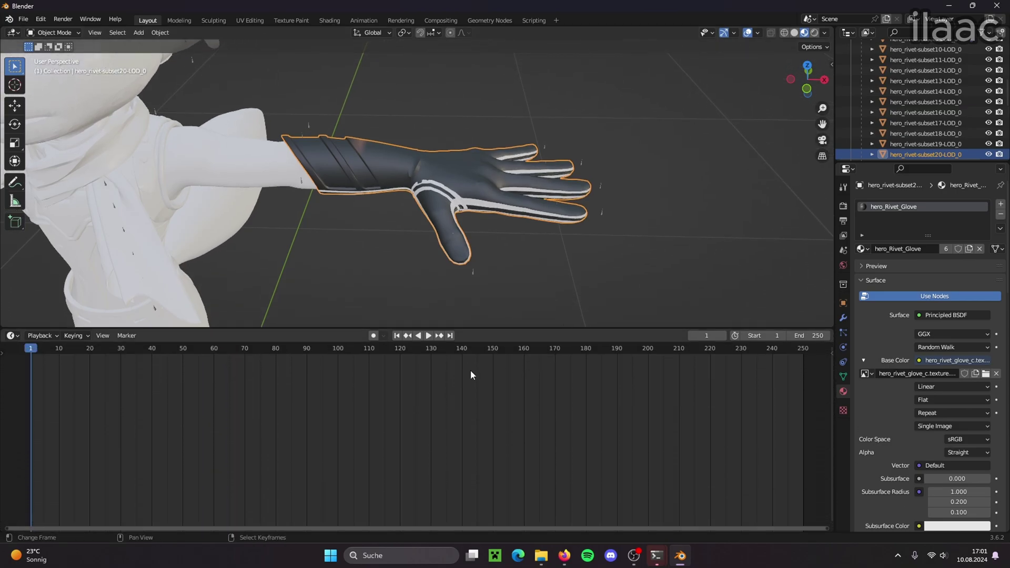
click(13, 337)
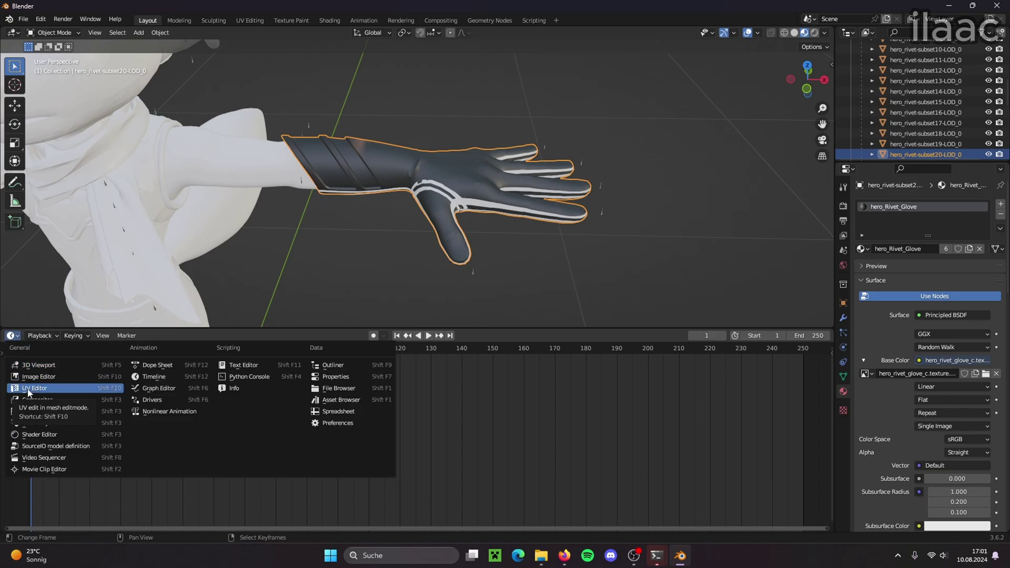
click(37, 376)
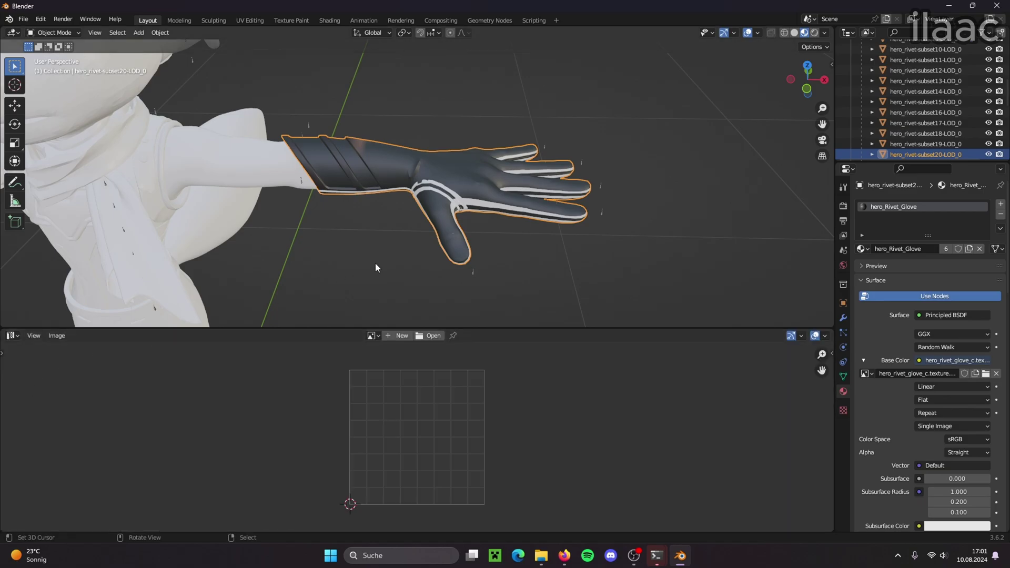
middle_drag(489, 223, 475, 234)
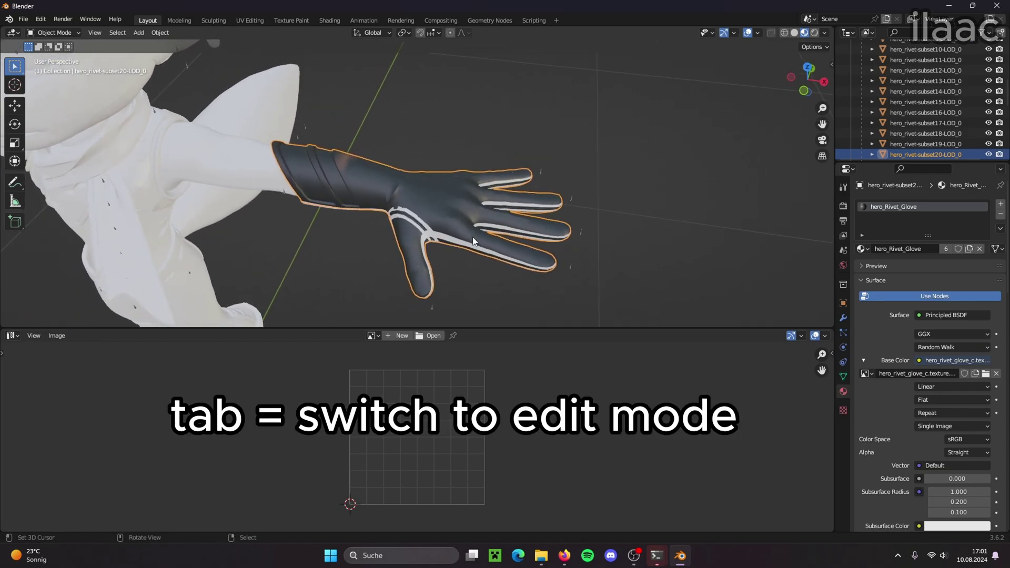
key(Tab)
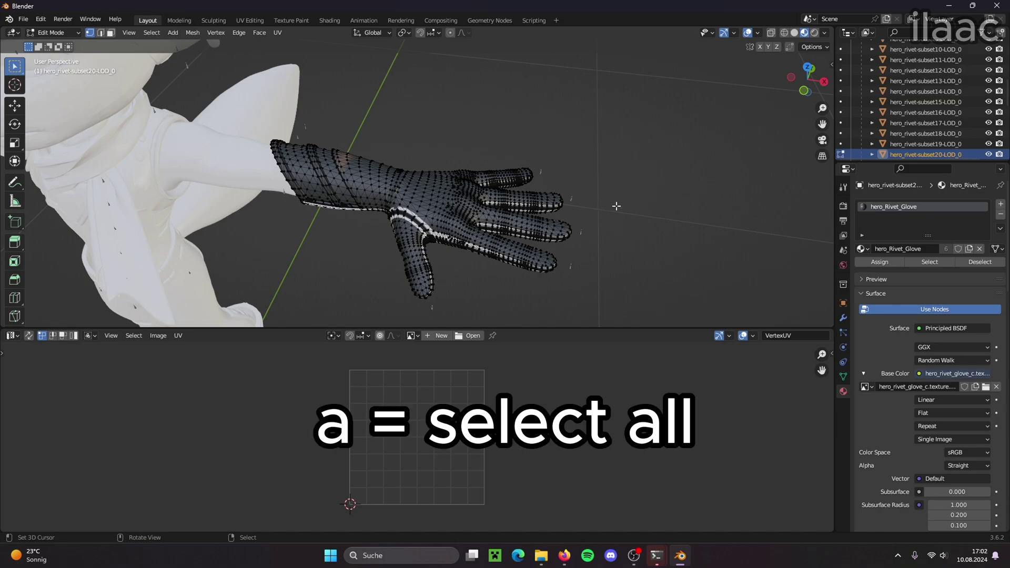
key(a)
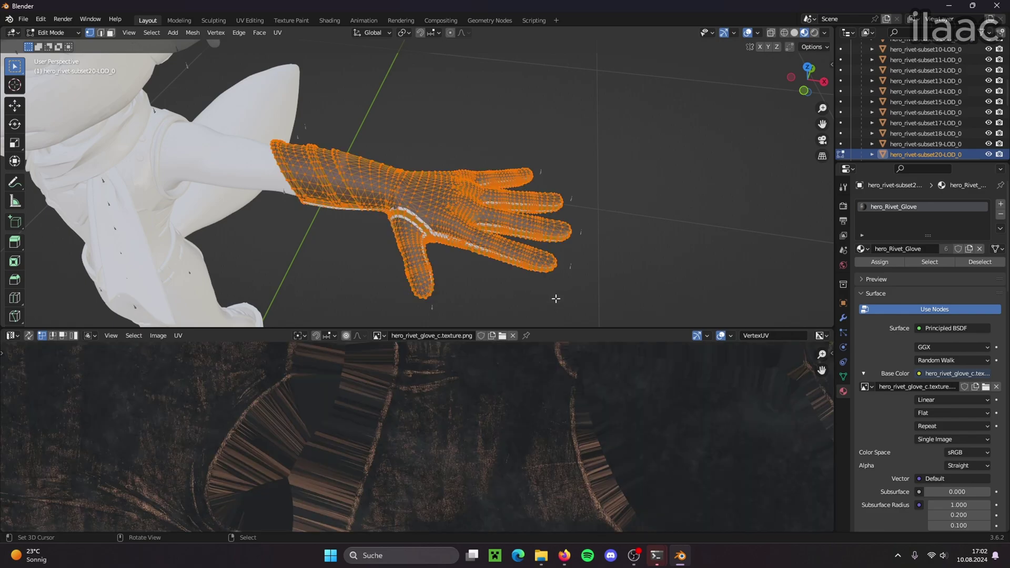
scroll(473, 400, down, 6)
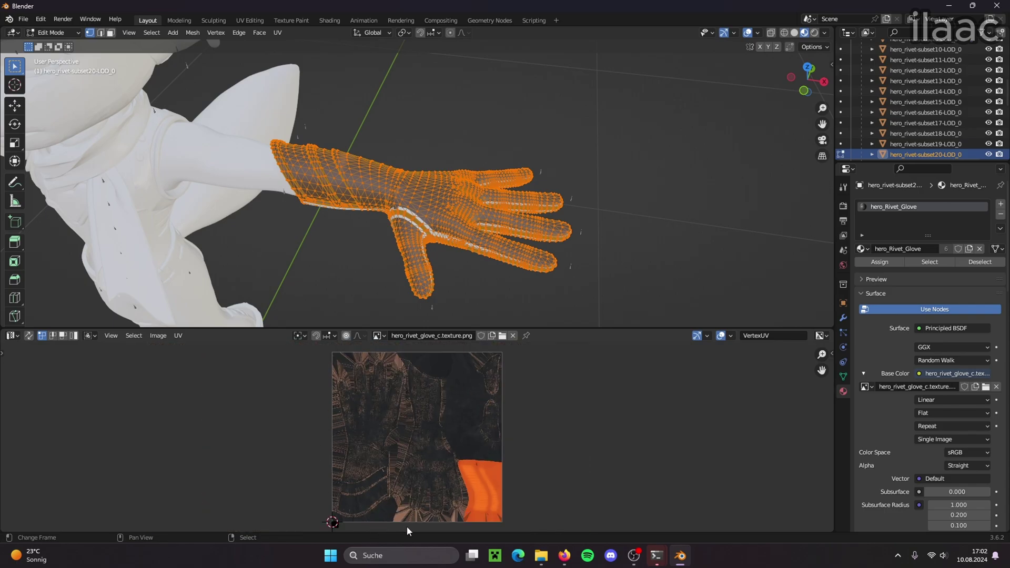
Load the glove texture as the UV Editor's background image
click(502, 339)
click(357, 165)
double_click(357, 165)
scroll(535, 266, up, 2)
scroll(536, 272, down, 3)
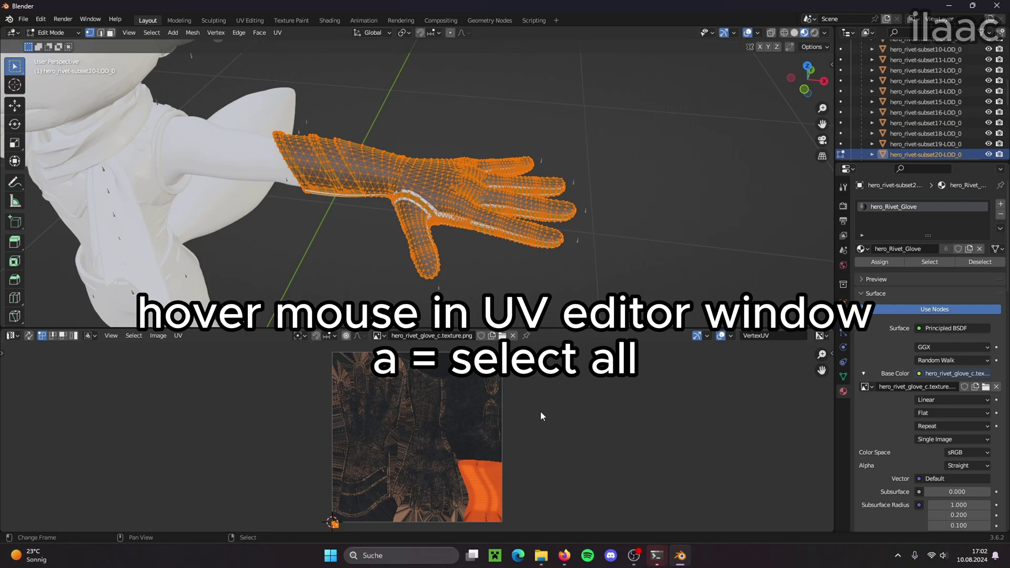
drag(554, 331, 549, 264)
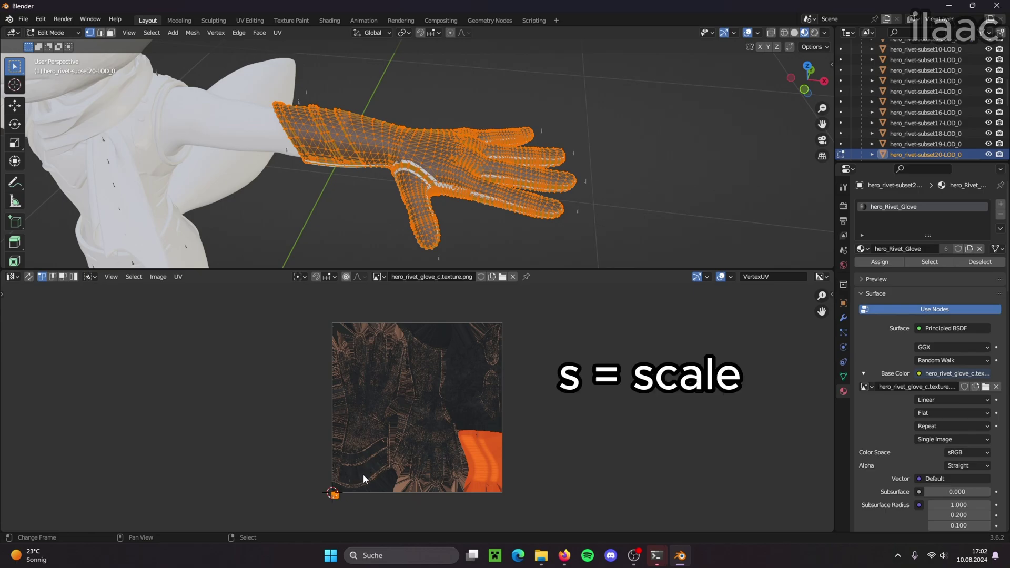
Scale the glove's UVs by about 32 and move them into place over the texture
key(s)
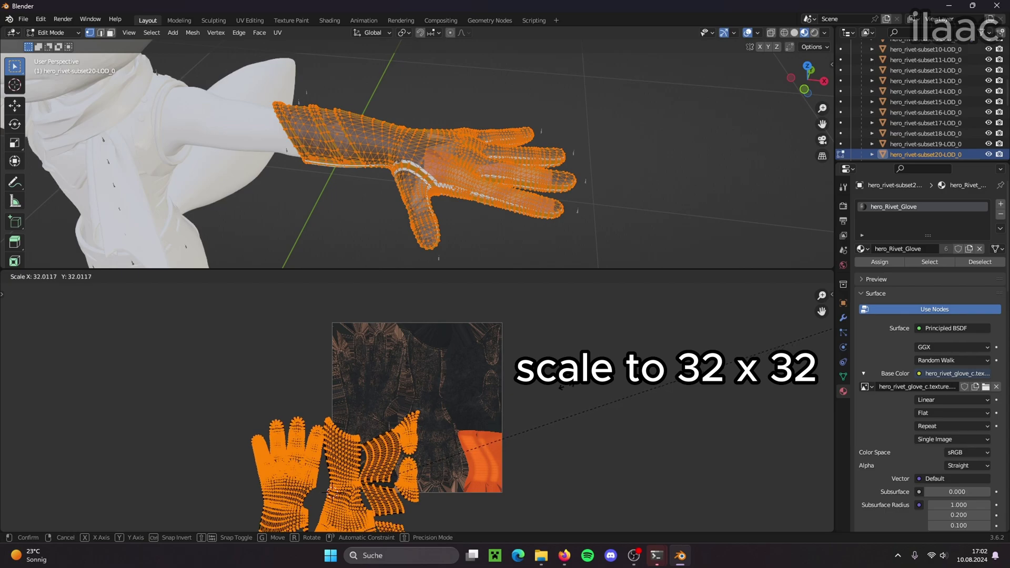
click(566, 386)
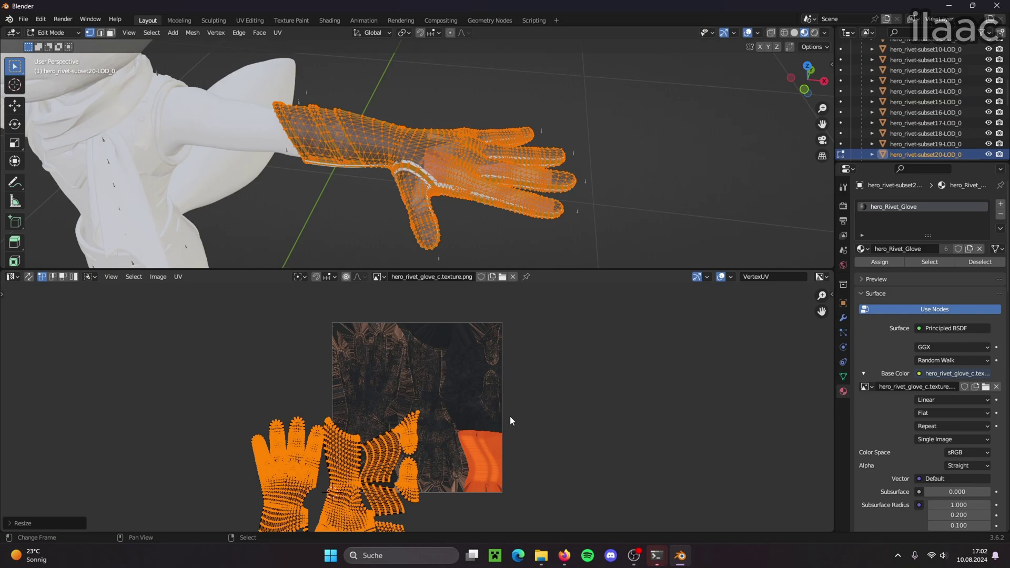
key(g)
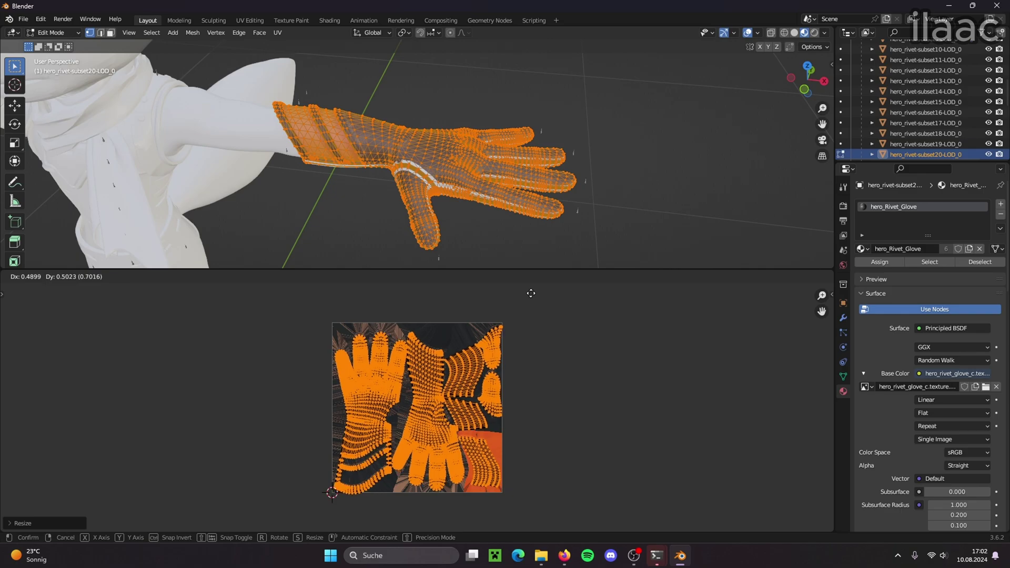
click(531, 293)
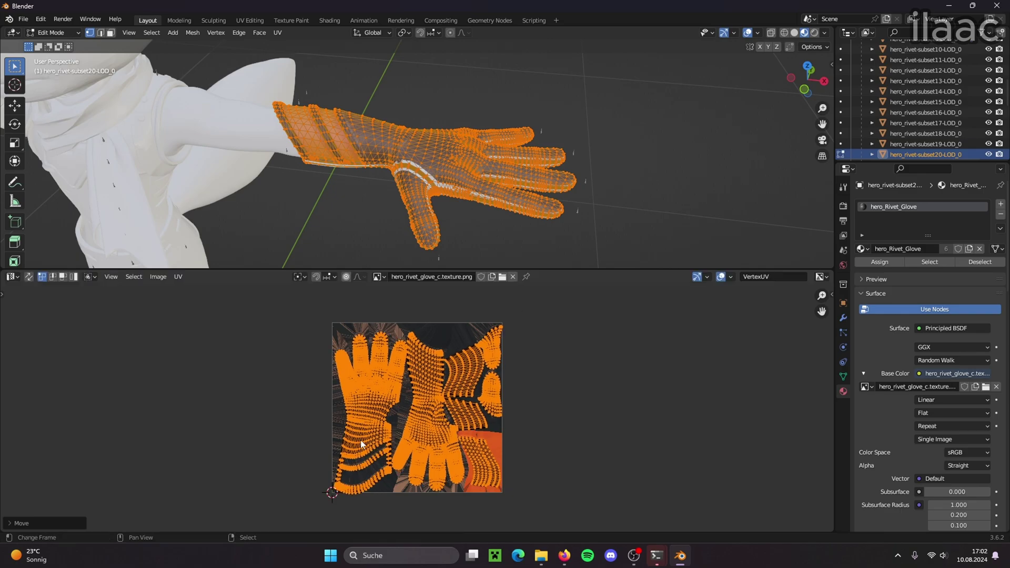
scroll(381, 440, up, 4)
key(Tab)
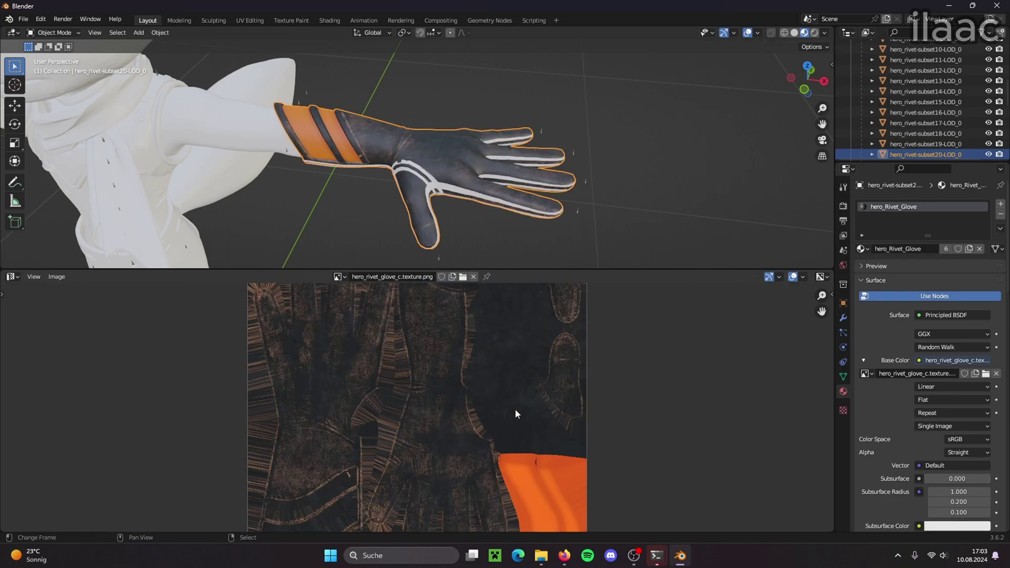
scroll(611, 390, down, 1)
key(Tab)
key(Tab)
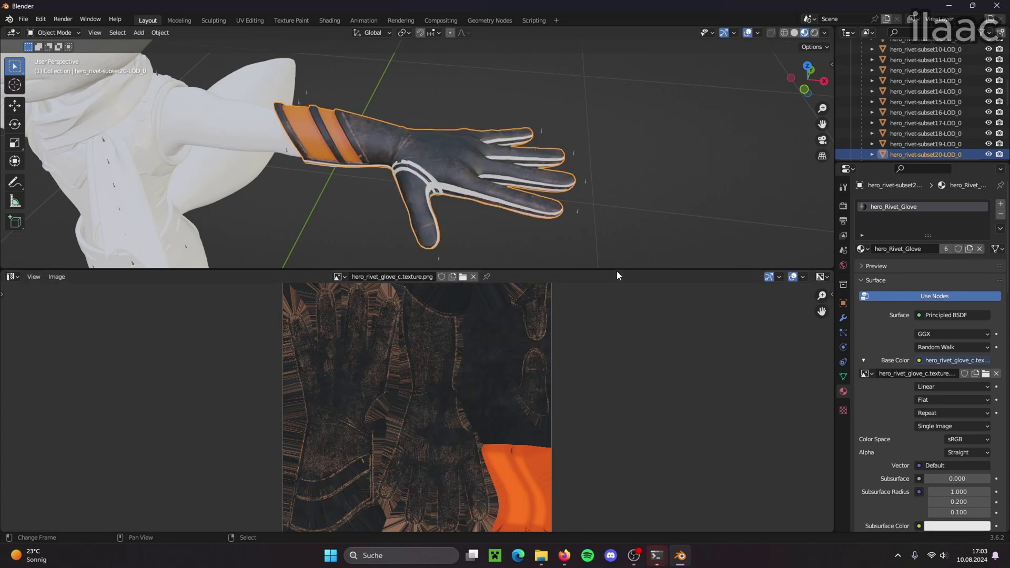
drag(616, 271, 616, 441)
scroll(440, 266, up, 1)
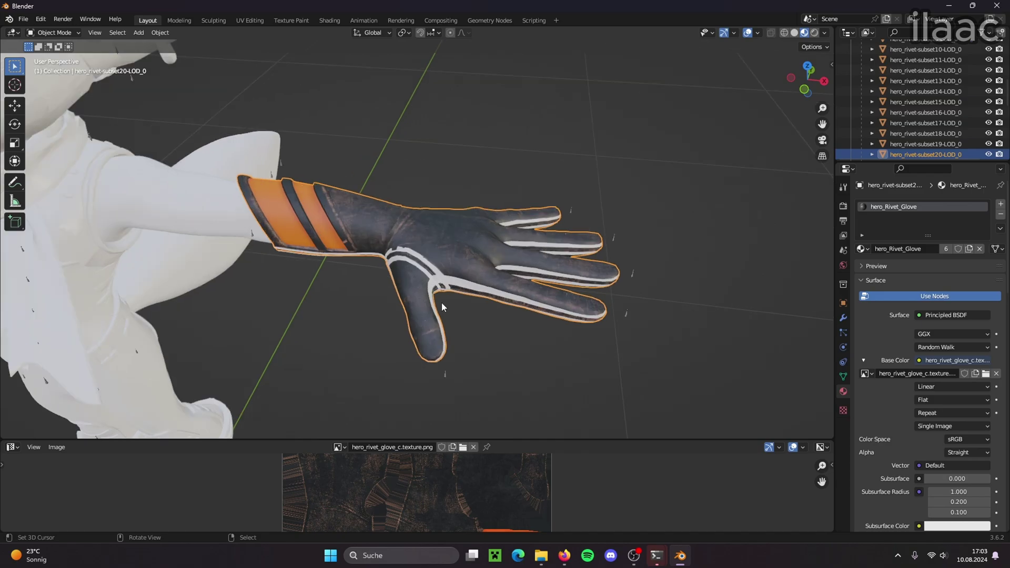
middle_drag(441, 301, 579, 314)
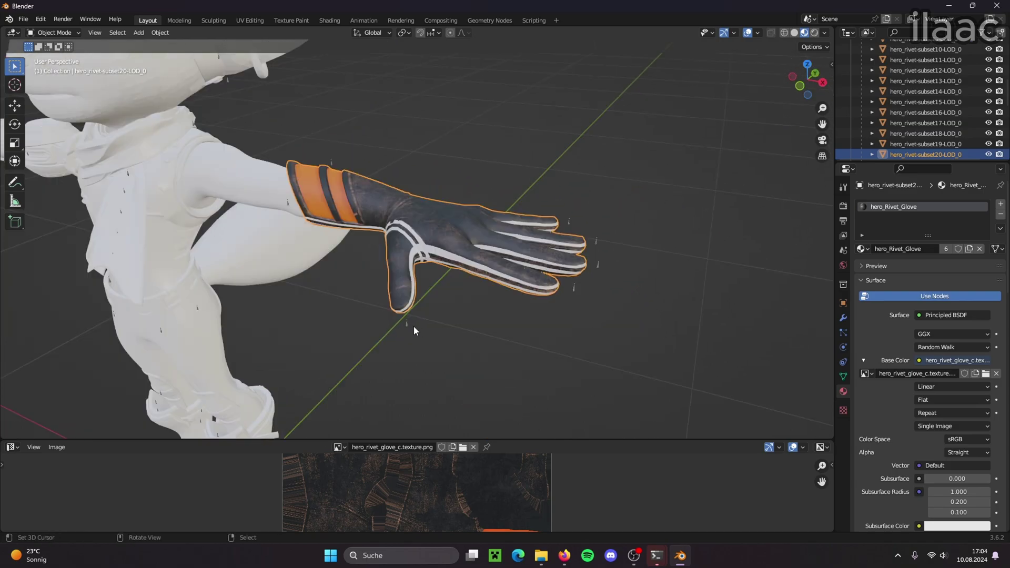
middle_drag(153, 204, 428, 214)
click(427, 213)
click(289, 212)
click(222, 208)
click(579, 234)
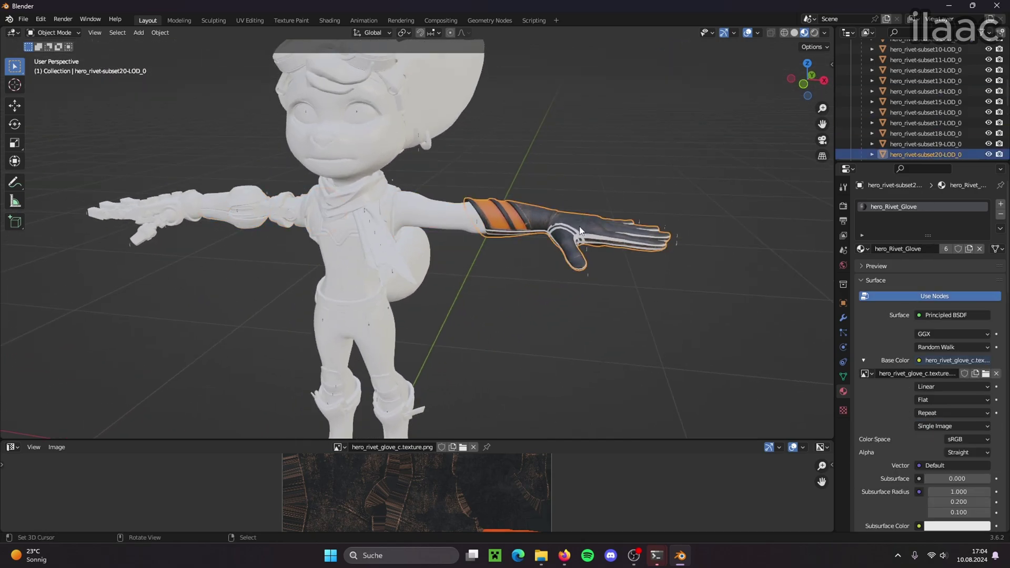
middle_drag(596, 238, 563, 304)
scroll(563, 304, up, 3)
scroll(576, 308, up, 1)
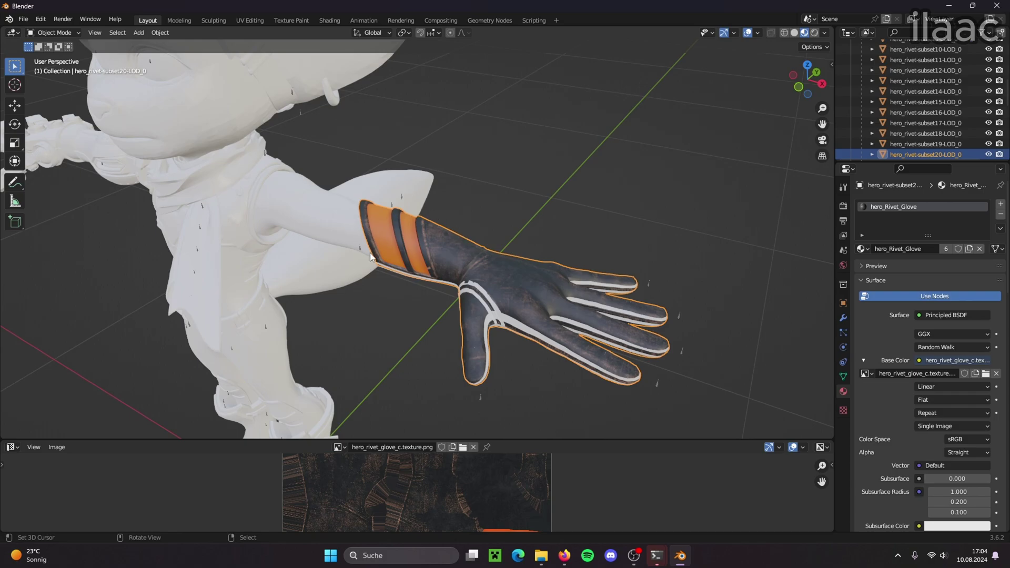
scroll(572, 305, down, 5)
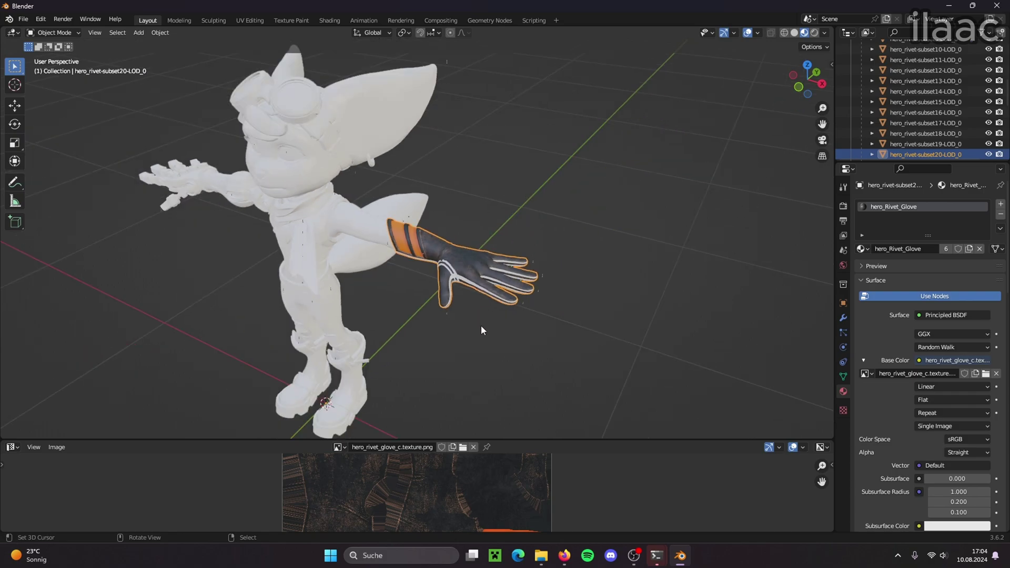
middle_drag(481, 327, 514, 299)
scroll(522, 292, up, 3)
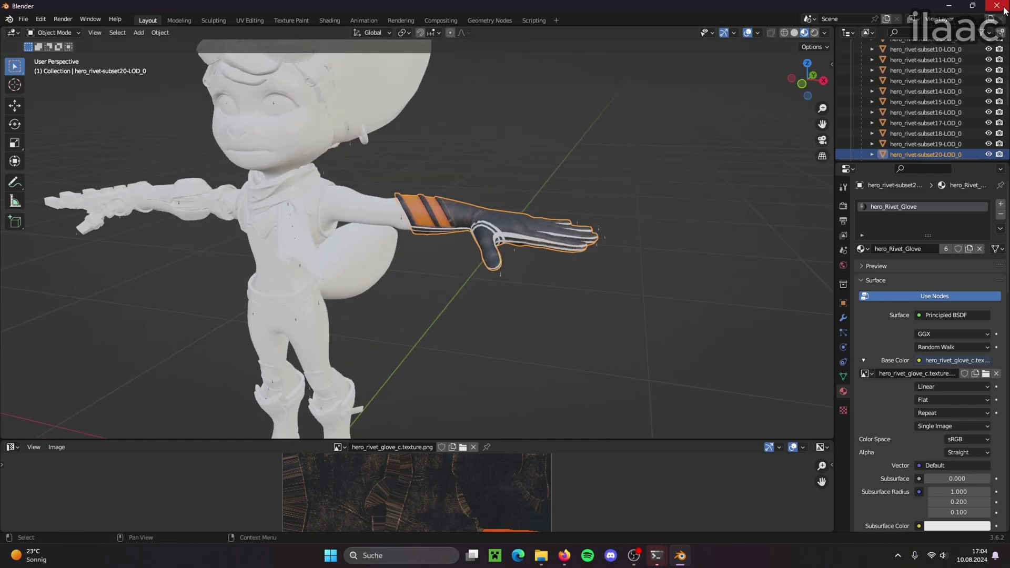
Close Blender without saving and open Emperor Nefarious mapped.blend from the desktop
click(996, 6)
click(523, 294)
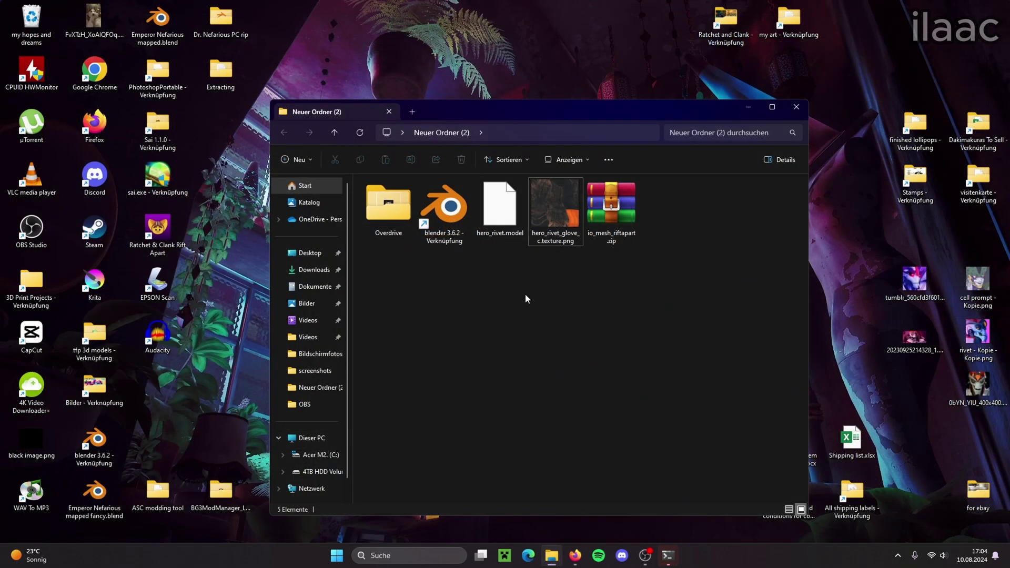
click(747, 106)
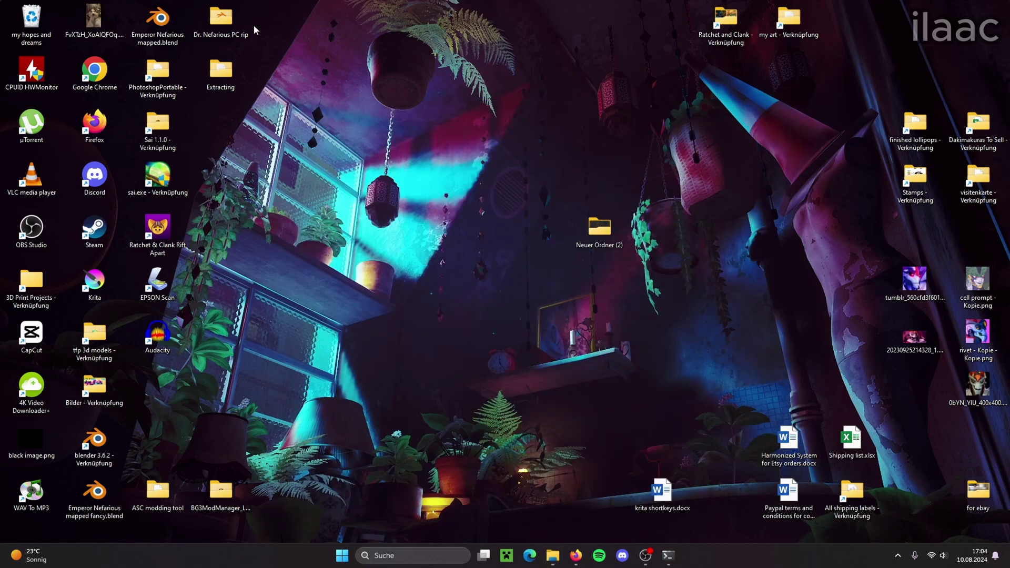
double_click(177, 18)
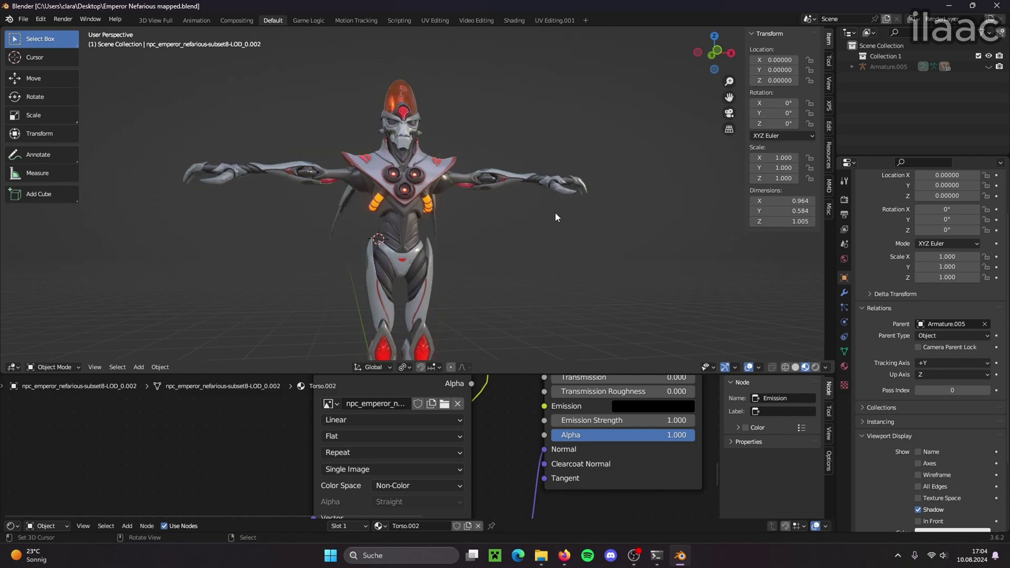
Enlarge the shader editor and zoom into the torso's c texture and Invert Color nodes
scroll(545, 223, up, 5)
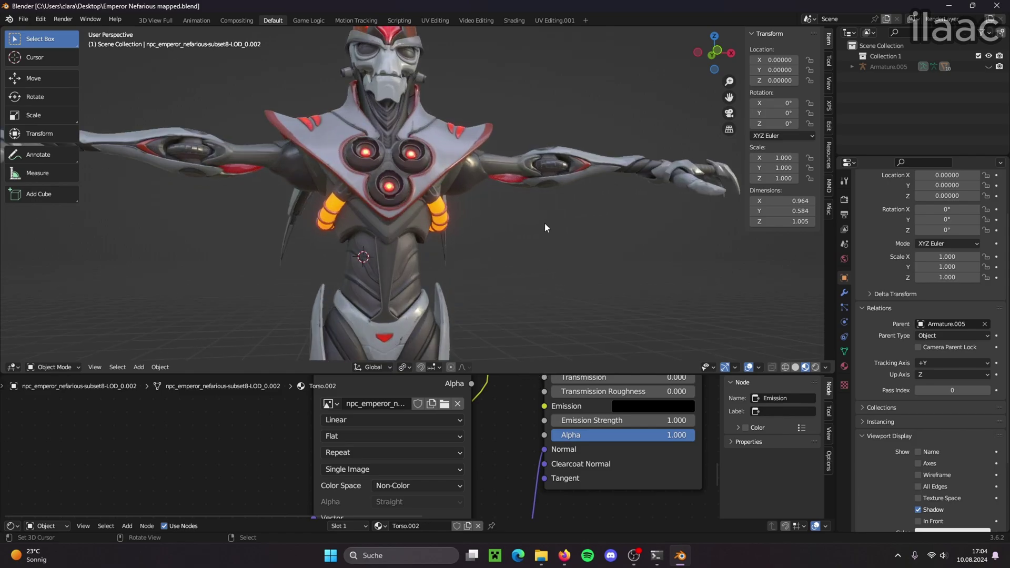
scroll(547, 226, up, 3)
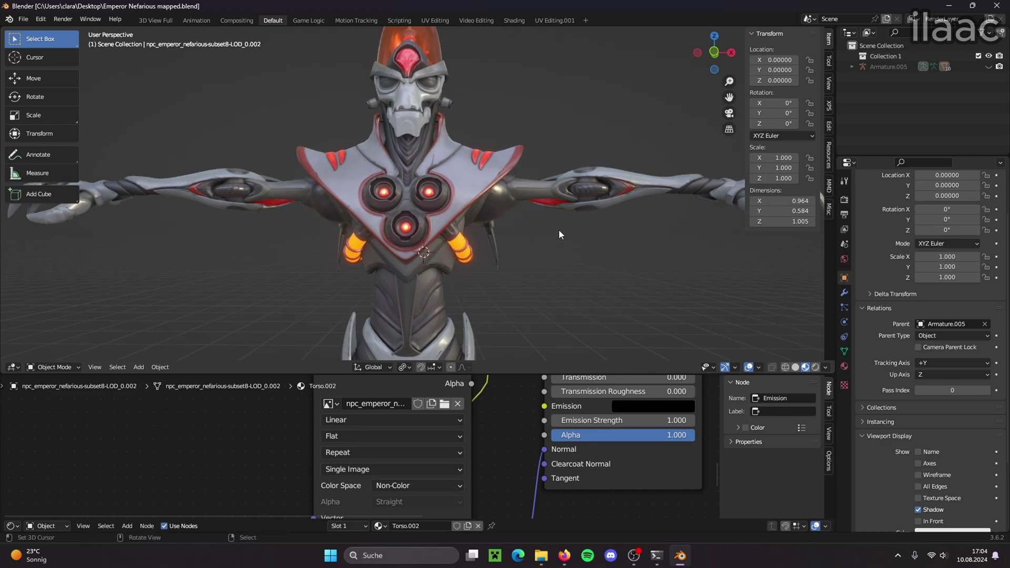
scroll(640, 300, down, 4)
drag(631, 374, 552, 292)
scroll(491, 379, up, 3)
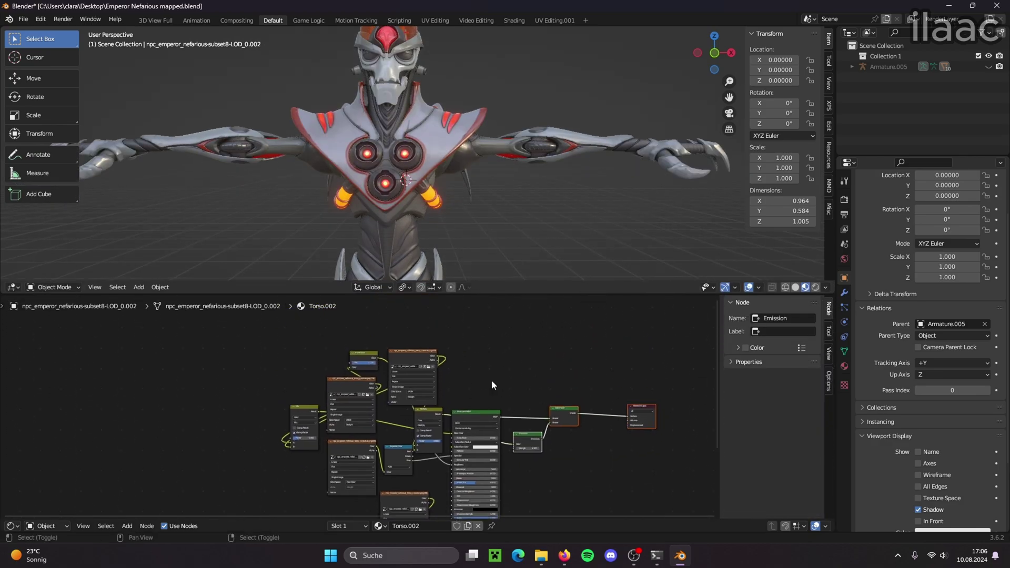
scroll(492, 380, up, 4)
shift+scroll(529, 392, up, 3)
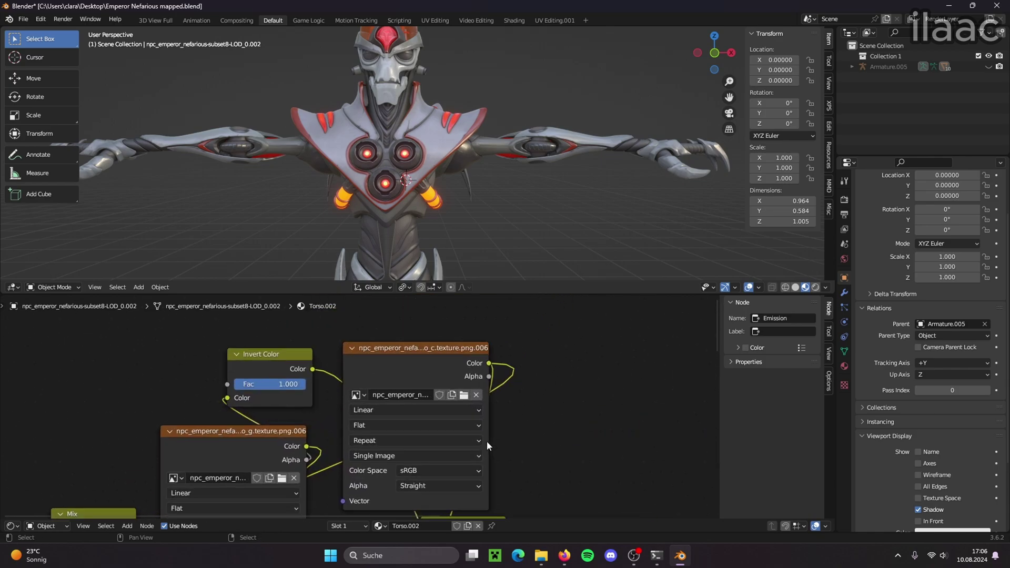
scroll(518, 384, up, 2)
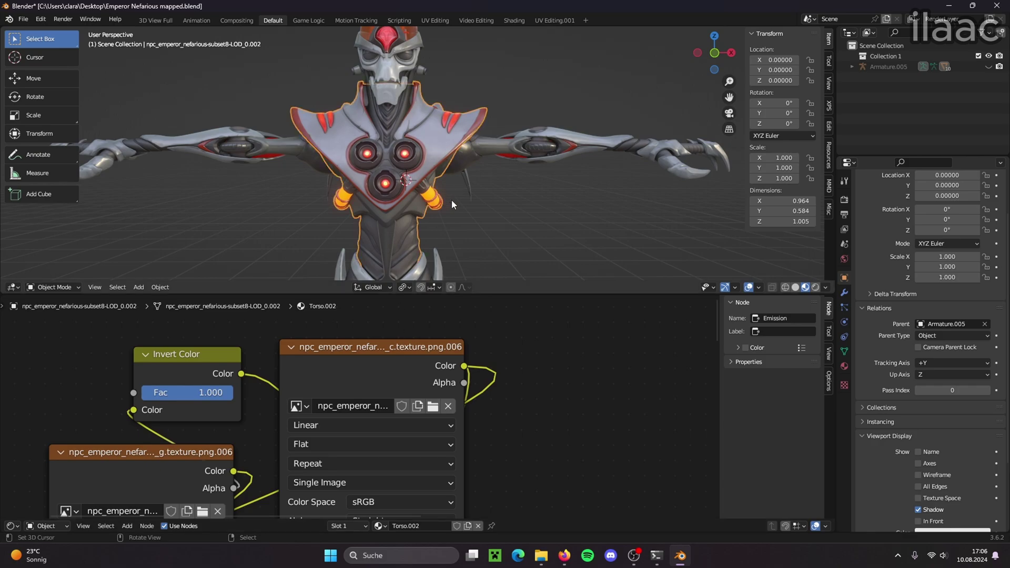
scroll(452, 200, up, 5)
shift+middle_drag(496, 201, 531, 201)
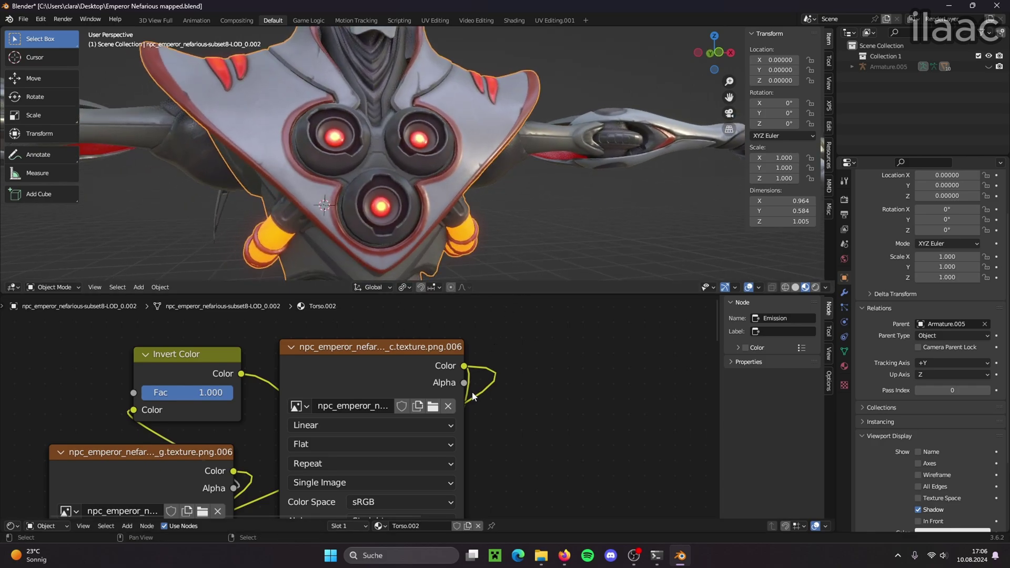
Briefly unlink the c texture and restore it, then unlink the g texture image on Torso.002
click(453, 404)
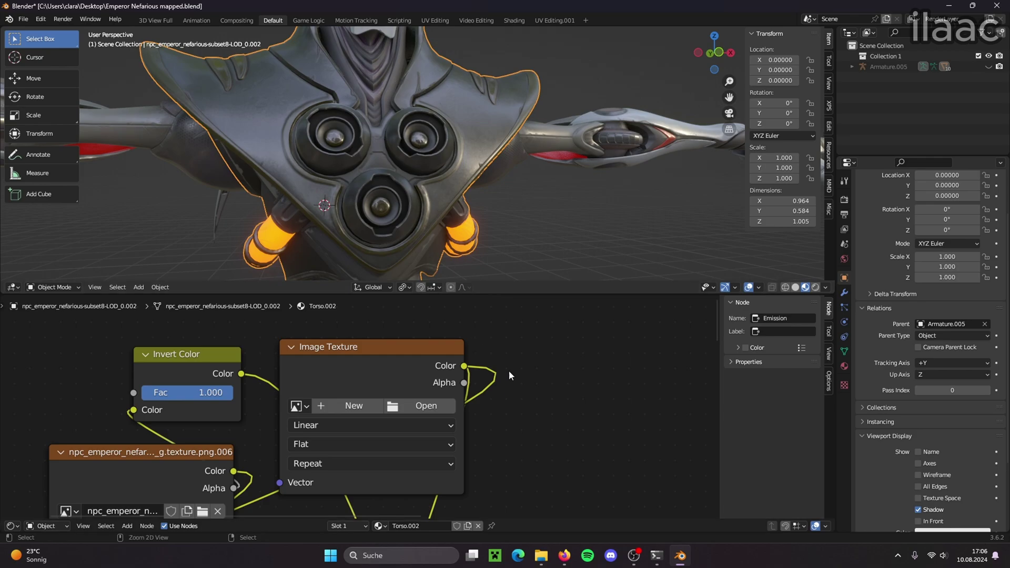
key(ctrl+z)
middle_drag(80, 412, 309, 327)
scroll(518, 168, up, 3)
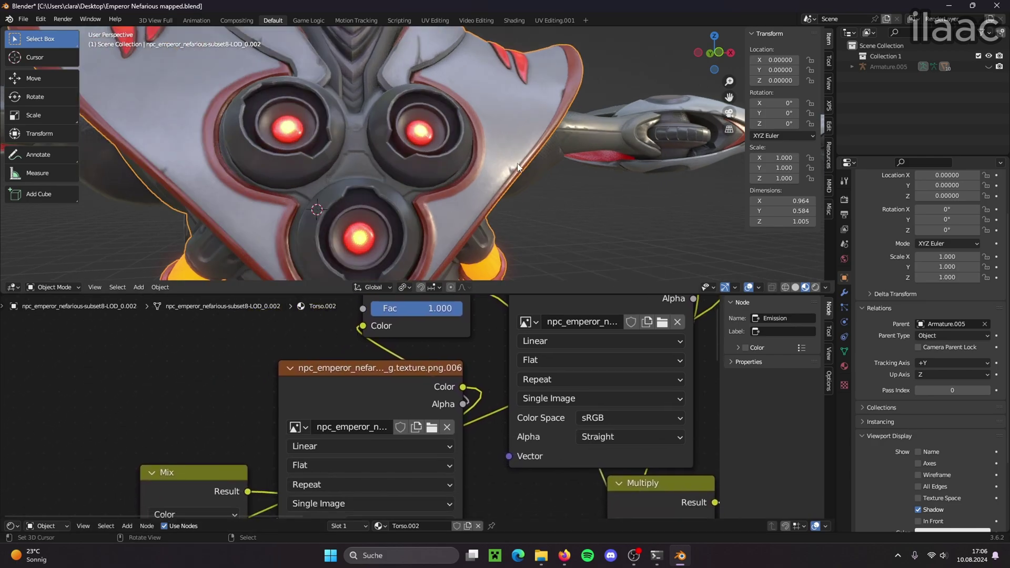
middle_drag(528, 178, 540, 212)
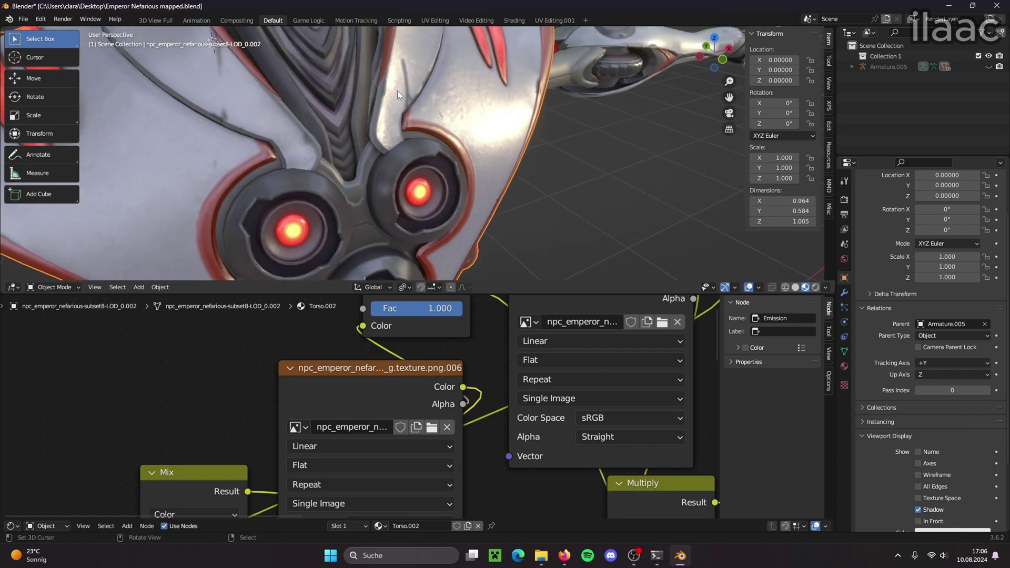
click(451, 426)
middle_drag(468, 164, 488, 141)
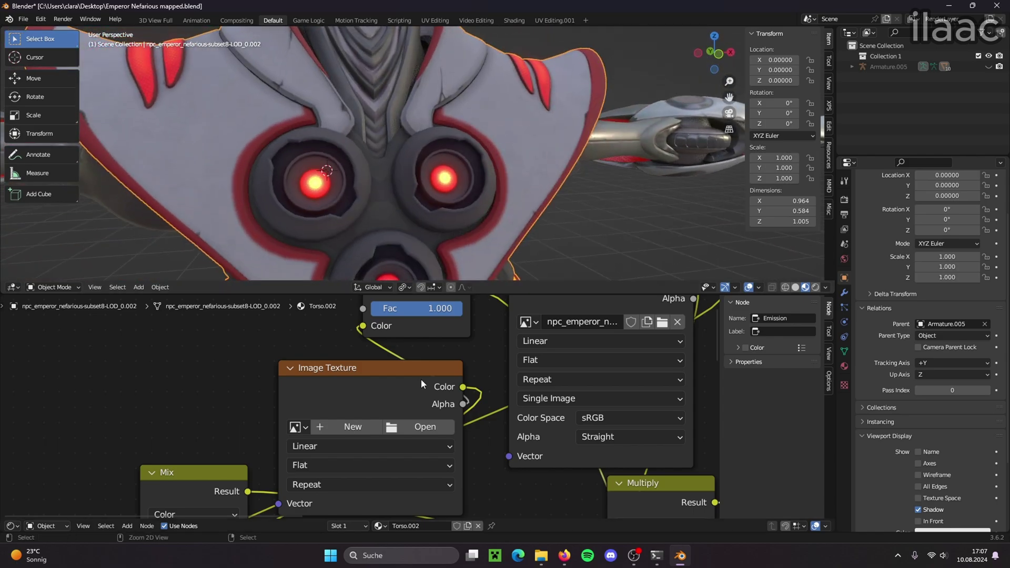
Restore the g texture, then briefly unlink the m texture to show its effect and restore it
key(ctrl+v)
shift+scroll(491, 475, down, 10)
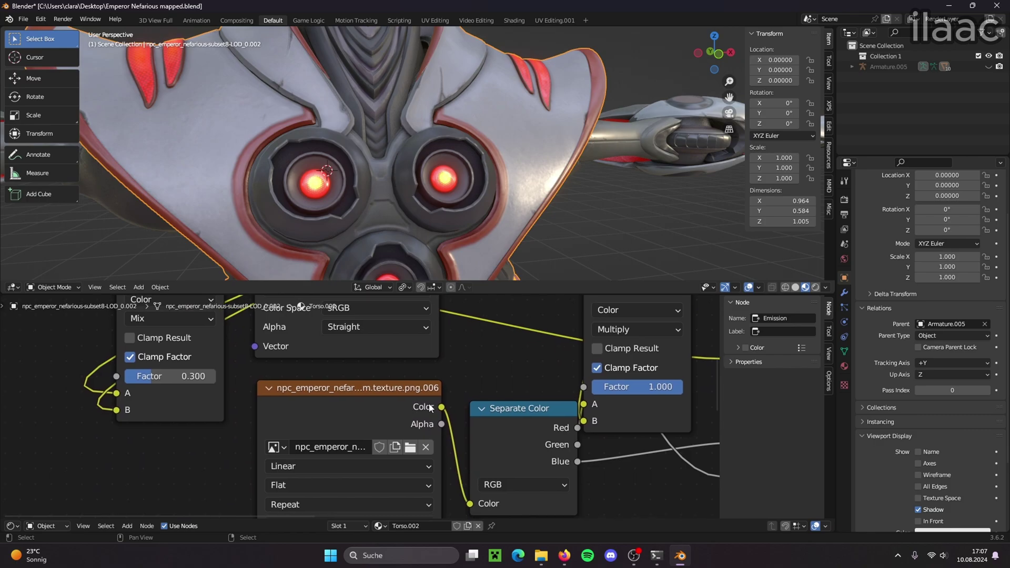
scroll(511, 383, up, 1)
scroll(384, 395, down, 1)
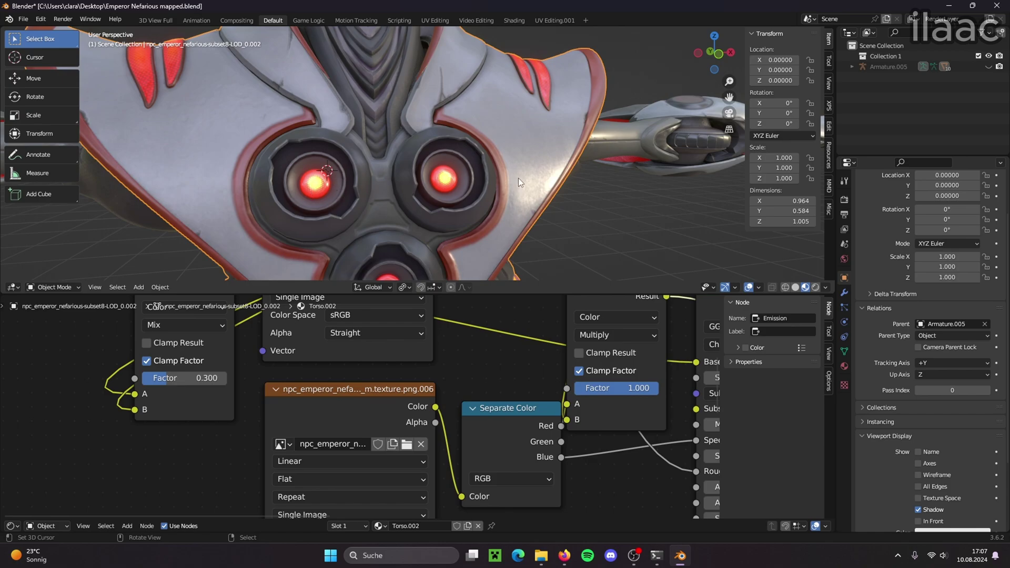
middle_drag(565, 231, 499, 201)
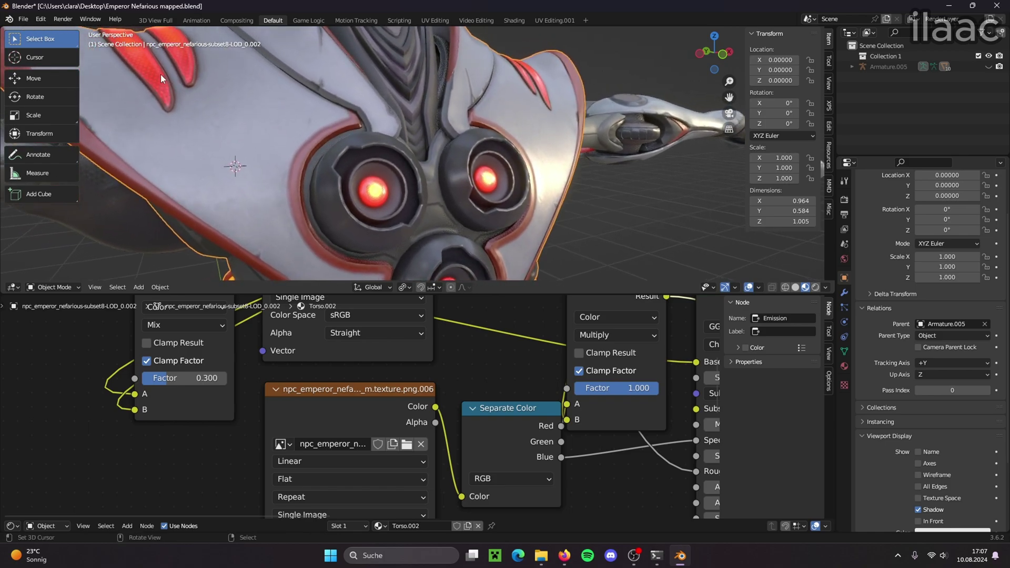
click(420, 444)
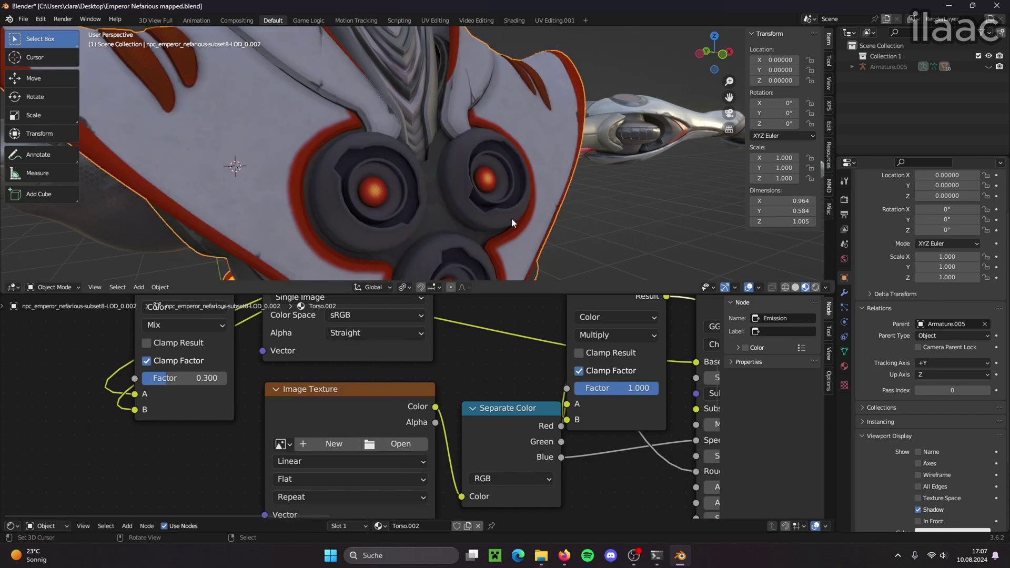
mouse_move(549, 193)
middle_down()
mouse_move(516, 152)
mouse_move(590, 211)
mouse_move(610, 202)
mouse_move(548, 219)
mouse_move(504, 173)
mouse_move(481, 194)
mouse_move(535, 181)
middle_up()
key(ctrl+z)
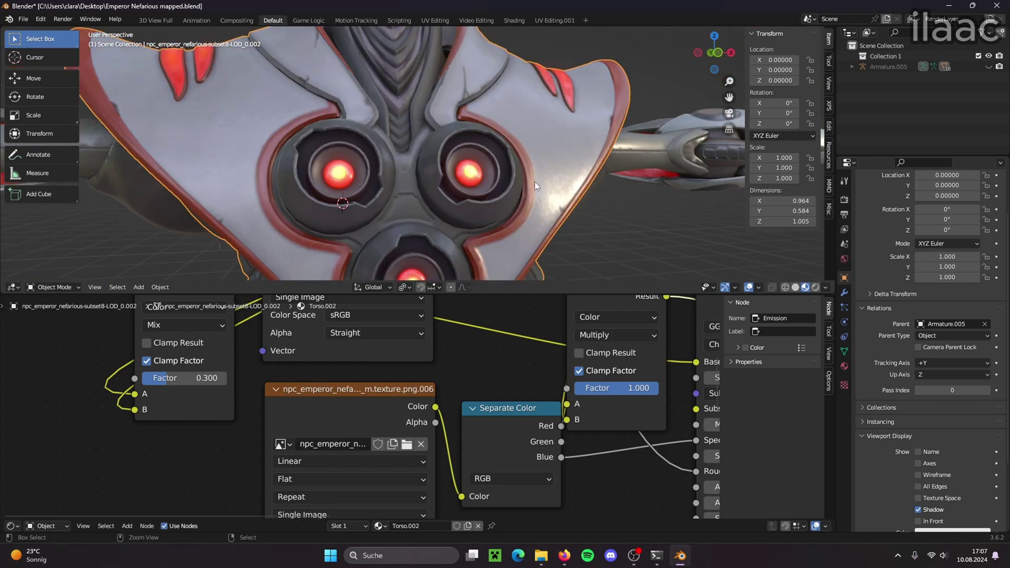
middle_drag(499, 393, 345, 375)
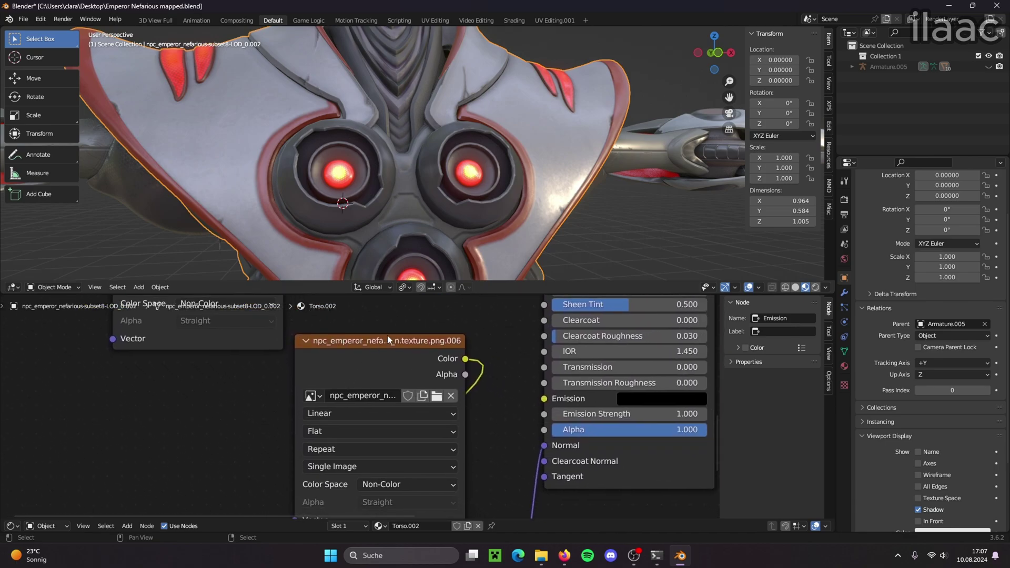
middle_drag(601, 235, 481, 220)
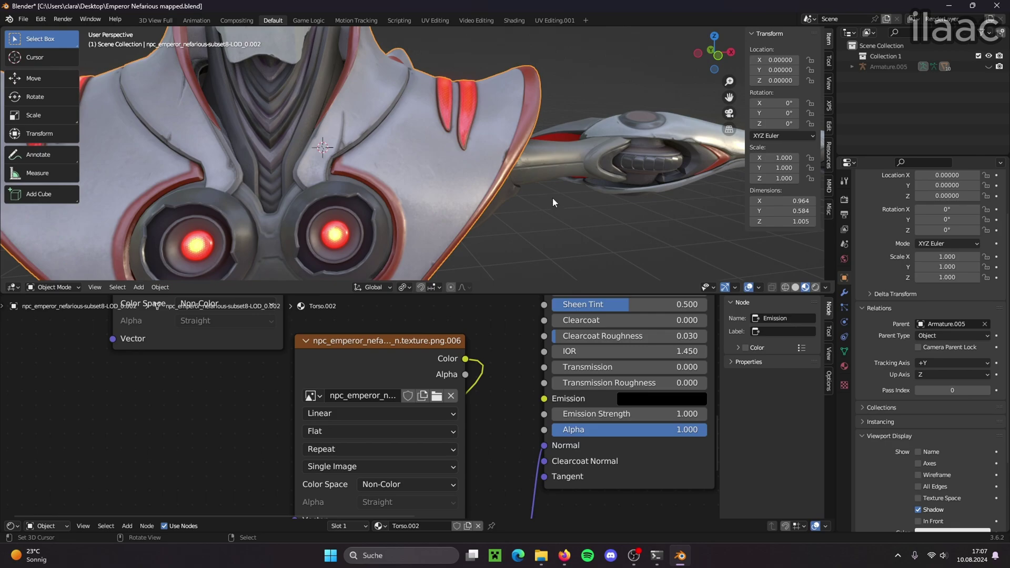
scroll(500, 198, up, 6)
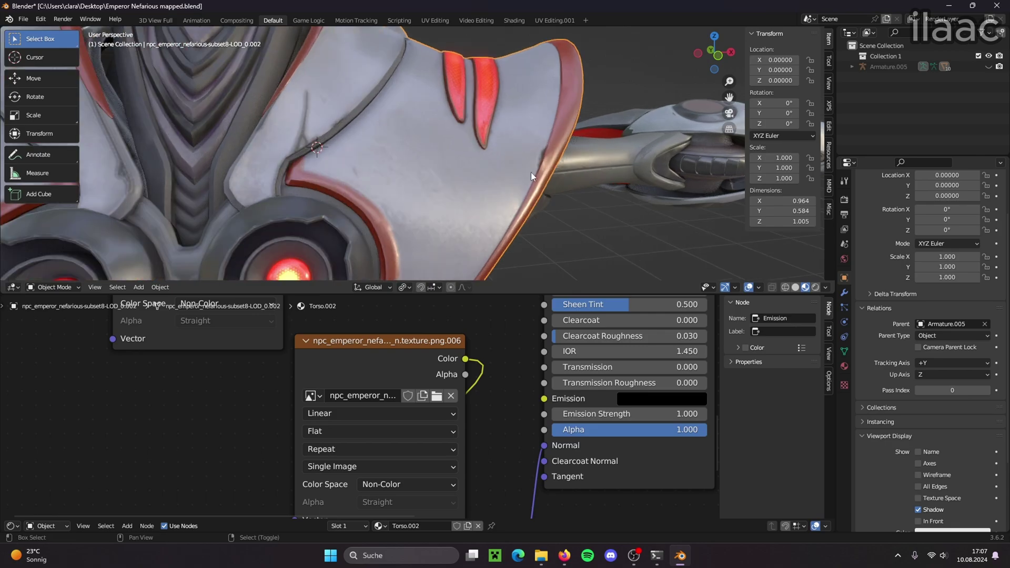
middle_drag(434, 188, 502, 232)
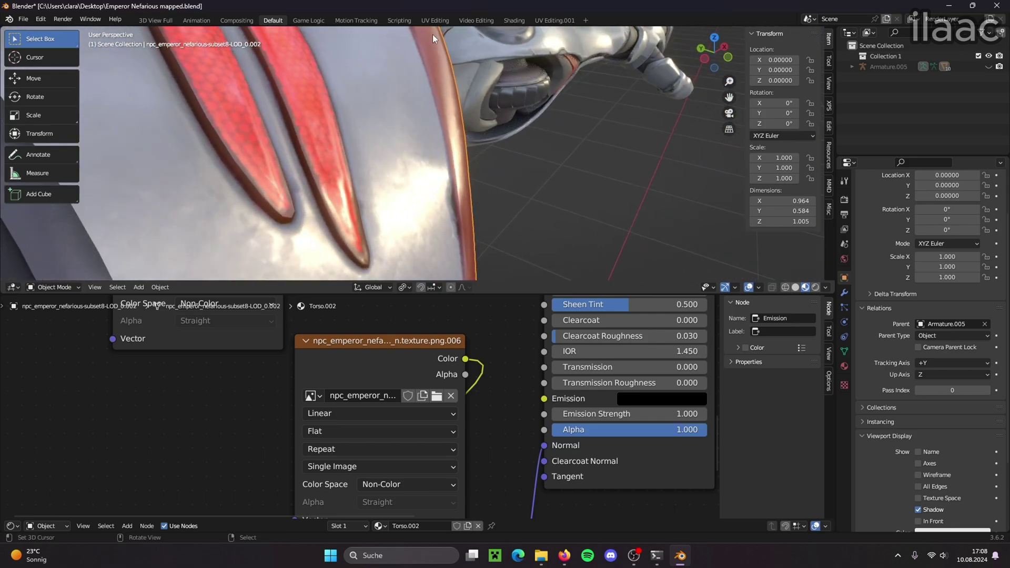
shift+middle_drag(440, 82, 501, 223)
shift+scroll(469, 179, down, 3)
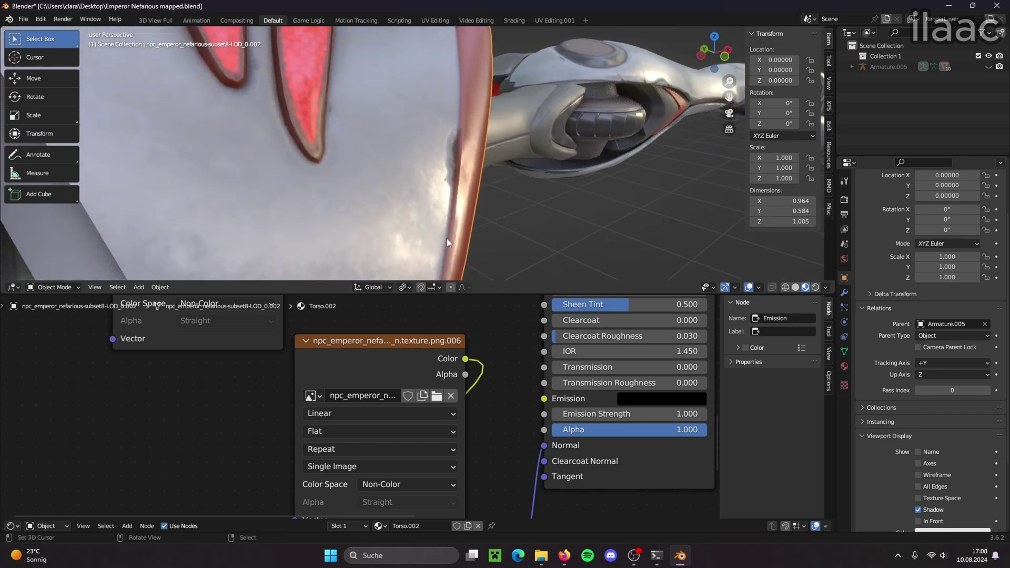
middle_drag(447, 91, 488, 211)
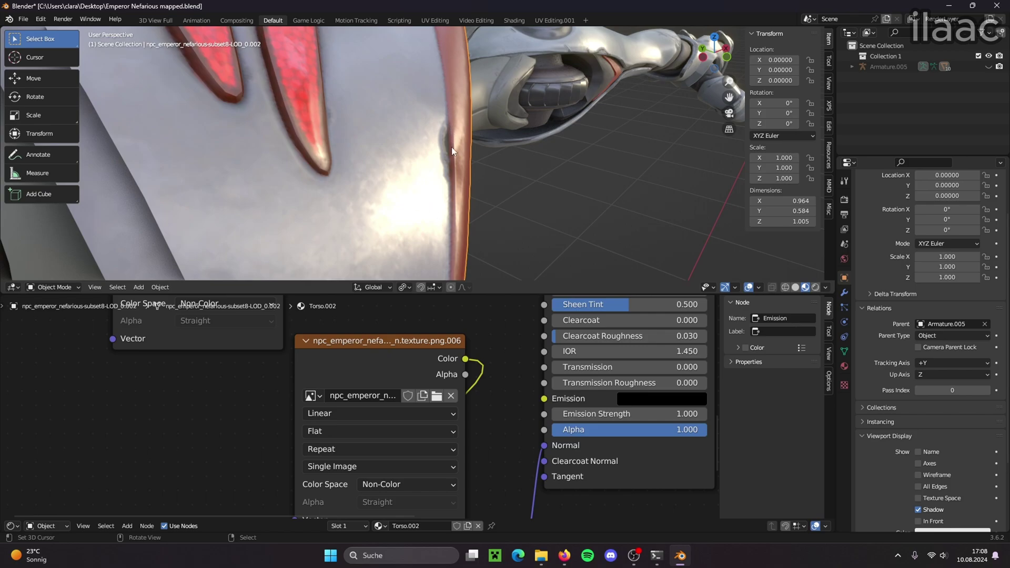
click(450, 395)
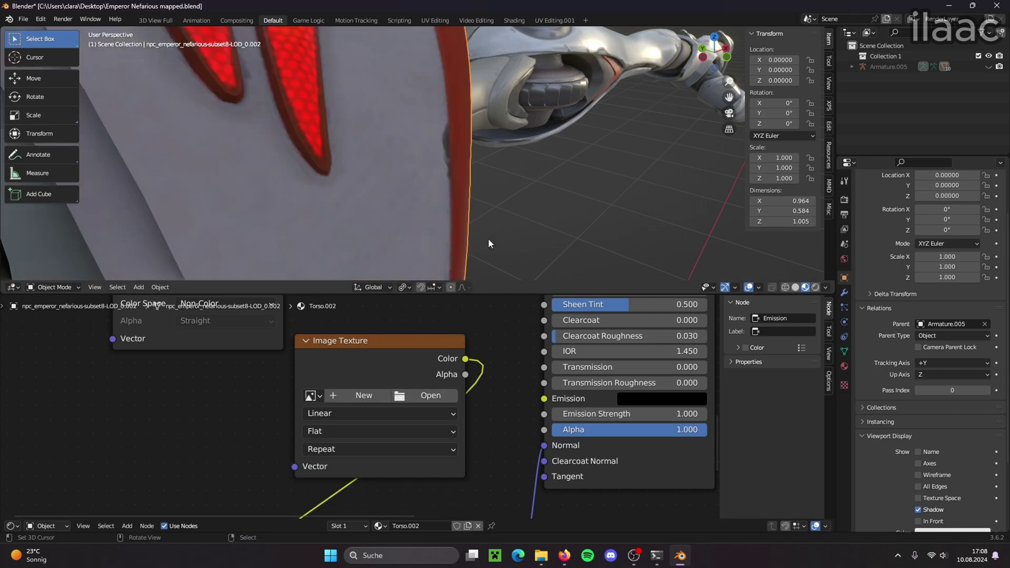
middle_drag(488, 232, 348, 178)
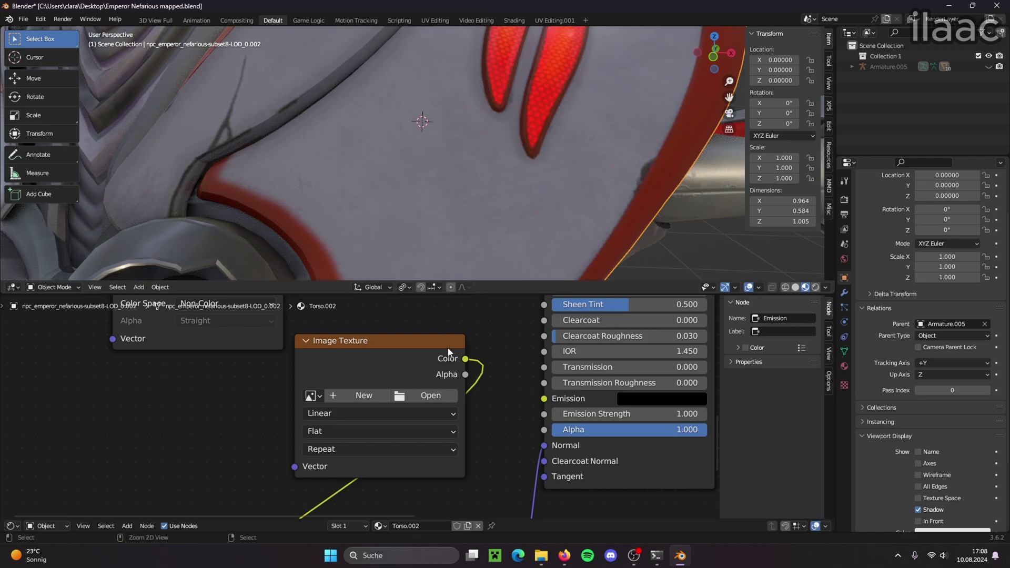
key(ctrl+z)
middle_drag(408, 192, 469, 161)
middle_drag(502, 231, 499, 209)
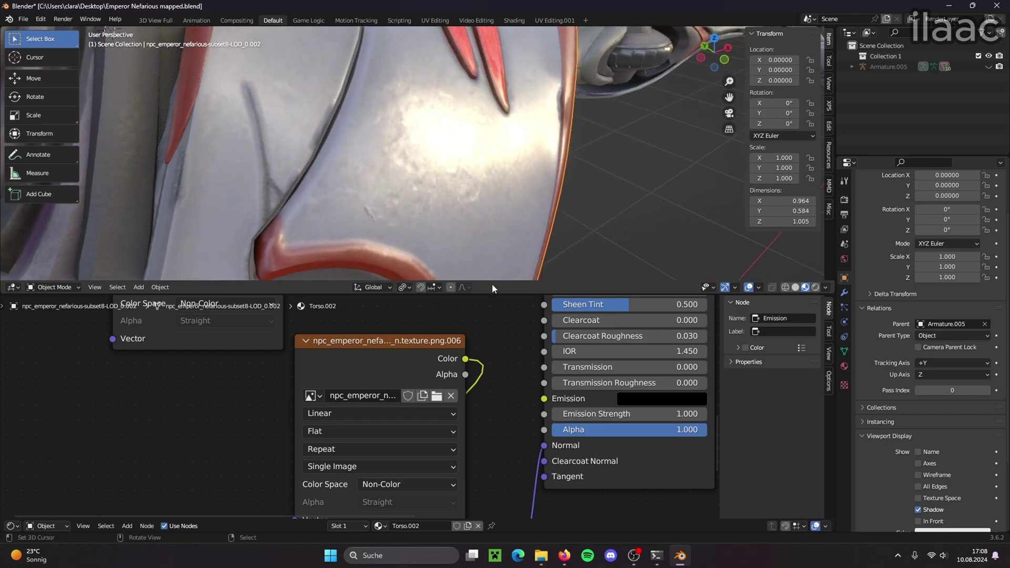
click(450, 396)
middle_drag(435, 195, 380, 126)
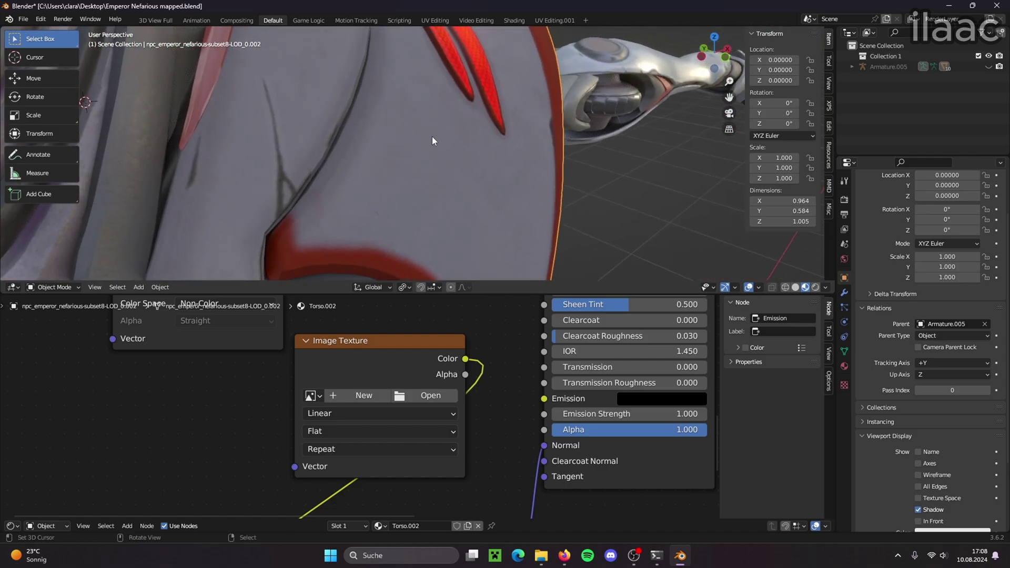
middle_drag(488, 184, 390, 185)
key(ctrl+z)
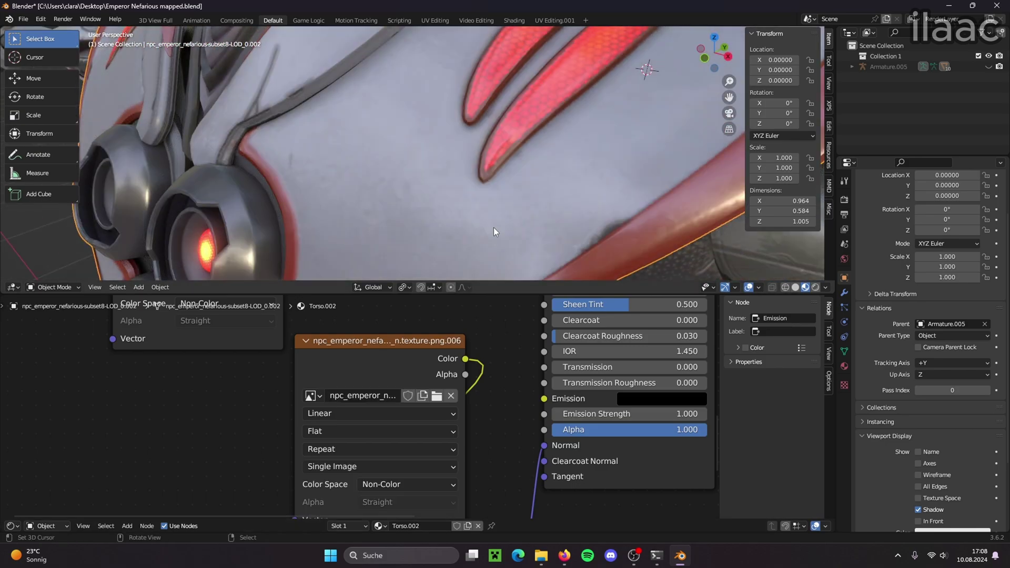
scroll(464, 179, down, 8)
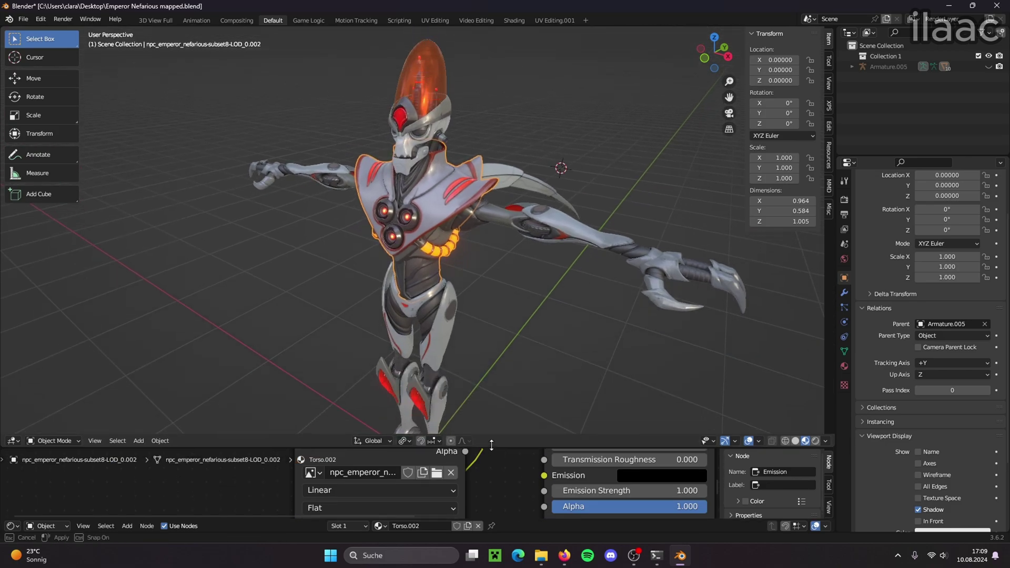
Shrink the shader editor so the 3D view shows the whole Emperor Nefarious model
middle_drag(513, 302, 552, 270)
scroll(567, 258, down, 4)
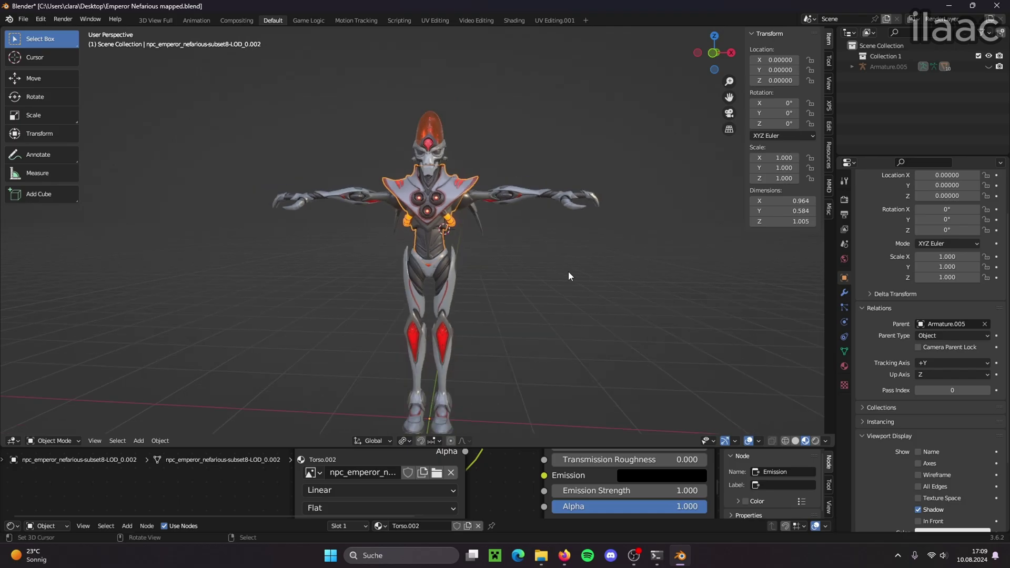